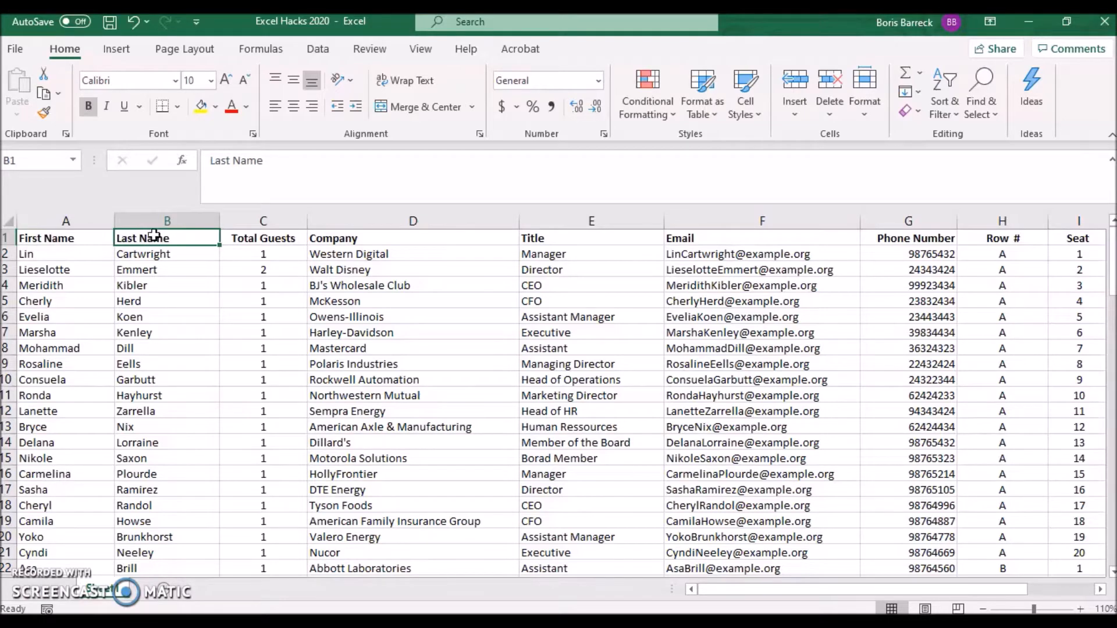
- Select the First Name column and jump through the data's edges: down to the end, across to the Address header and back
{"action": "left_click", "coordinate": [245, 238]}
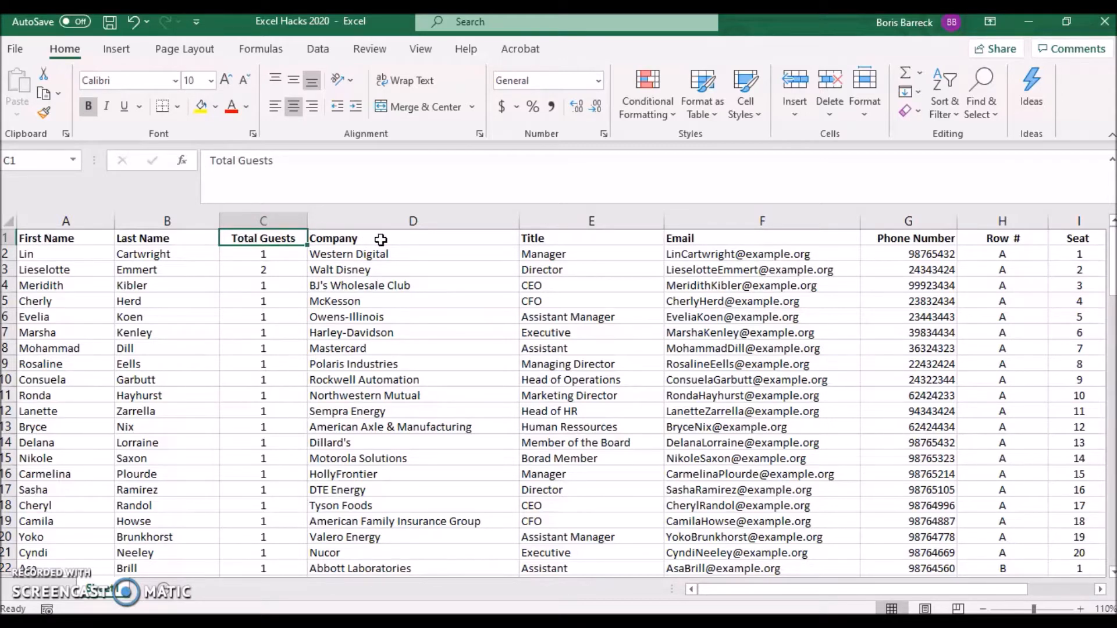
{"action": "left_click", "coordinate": [54, 240]}
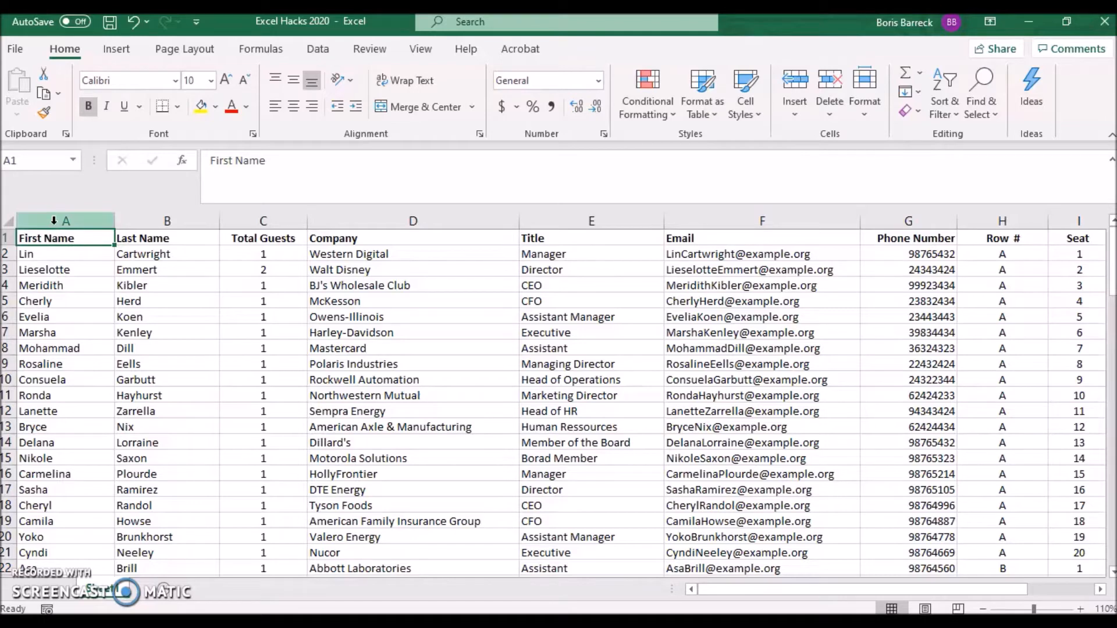
{"action": "left_click", "coordinate": [54, 221]}
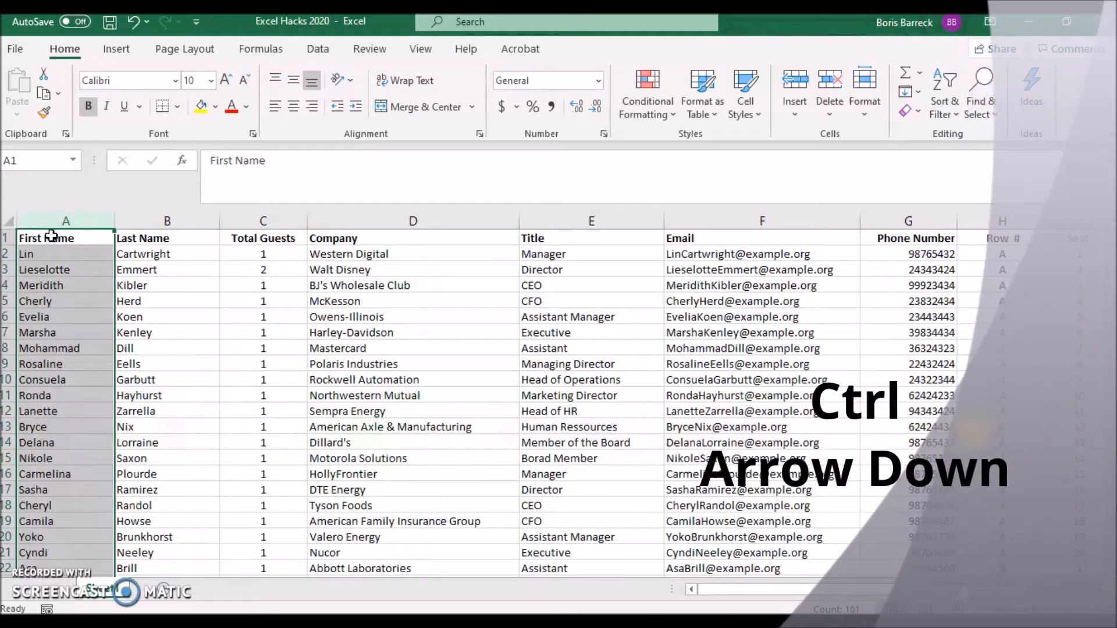
{"action": "key", "text": "ctrl+Down"}
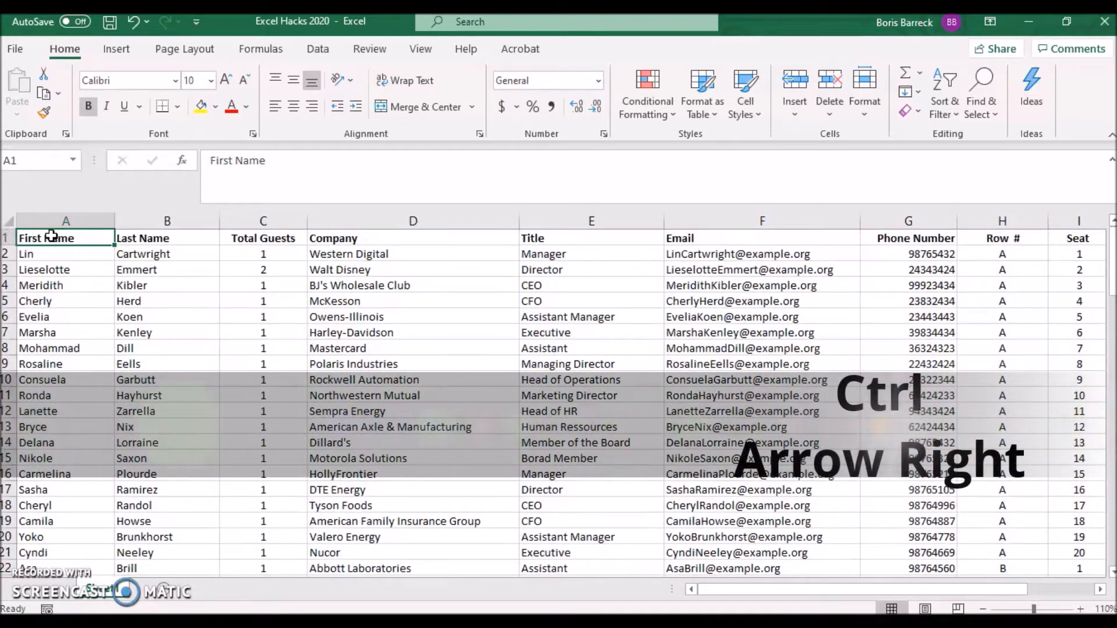
{"action": "key", "text": "ctrl+Right"}
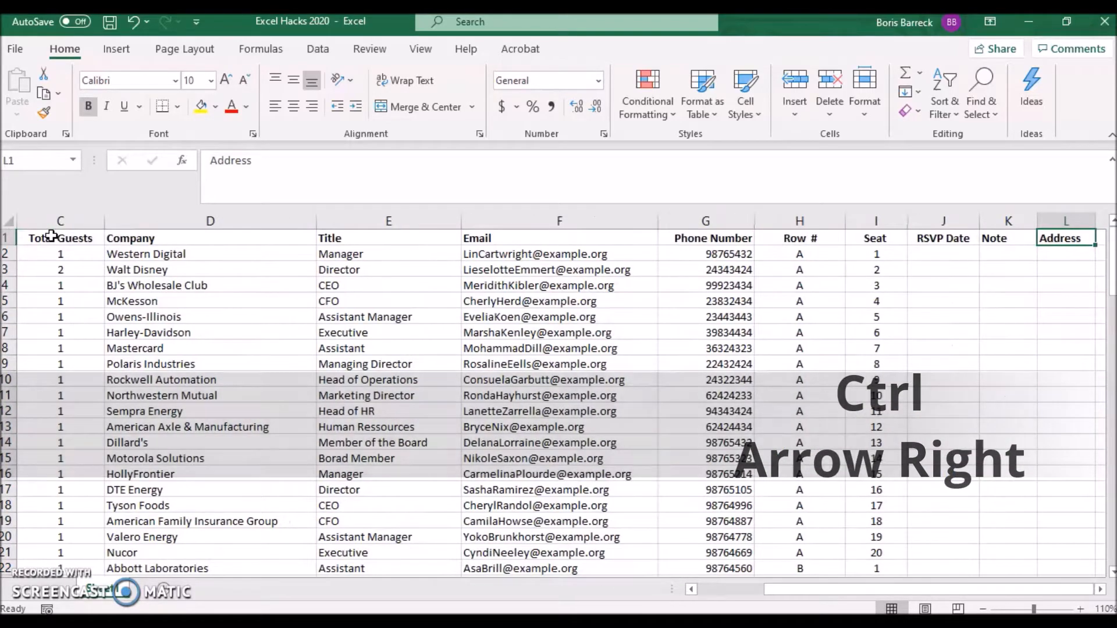
{"action": "key", "text": "ctrl+Left"}
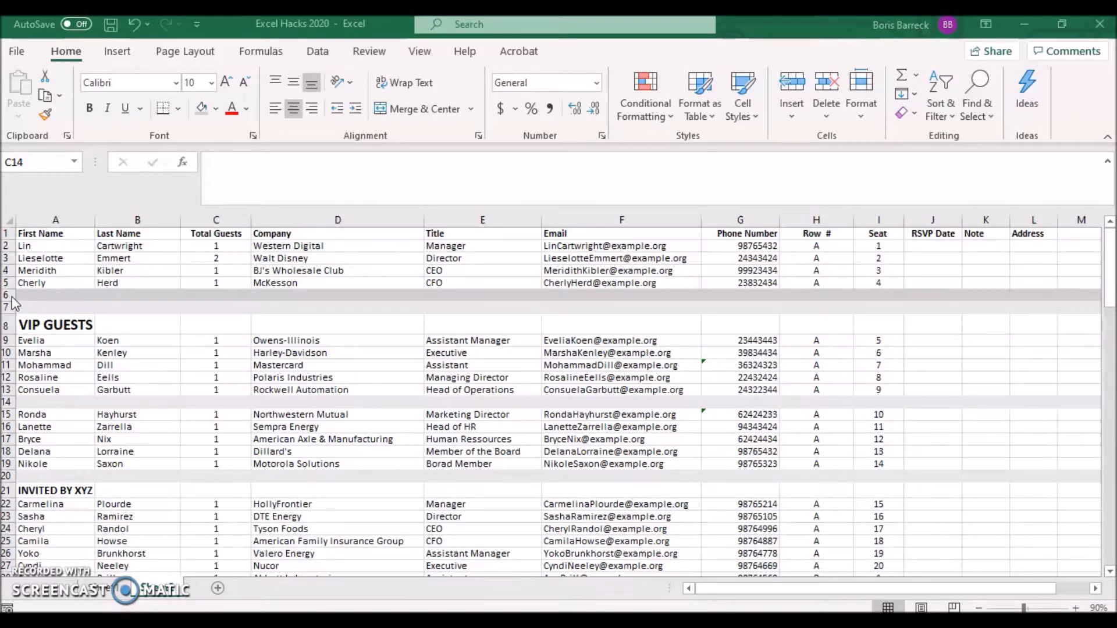
- Delete the blank row 6 above the VIP GUESTS heading
{"action": "left_click", "coordinate": [9, 324]}
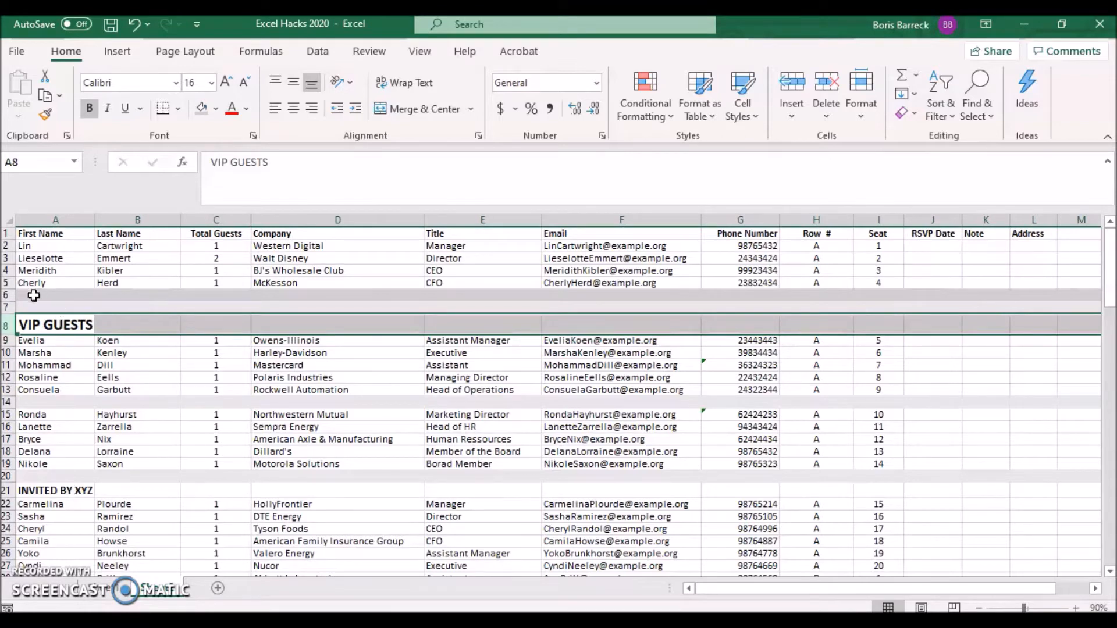
{"action": "right_click", "coordinate": [10, 295]}
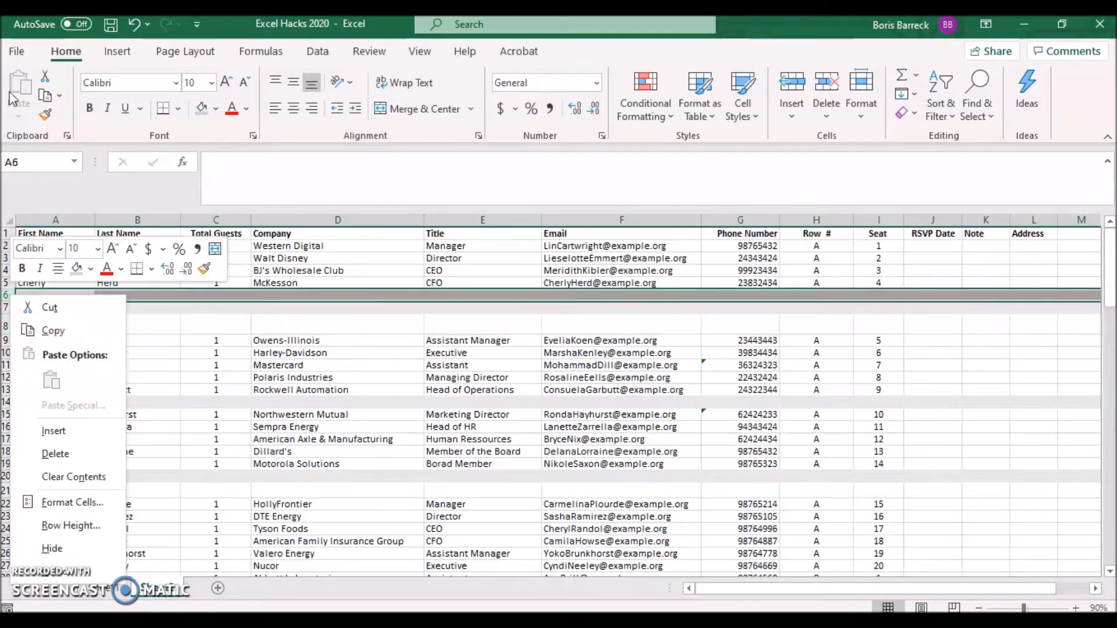
{"action": "left_click", "coordinate": [65, 453]}
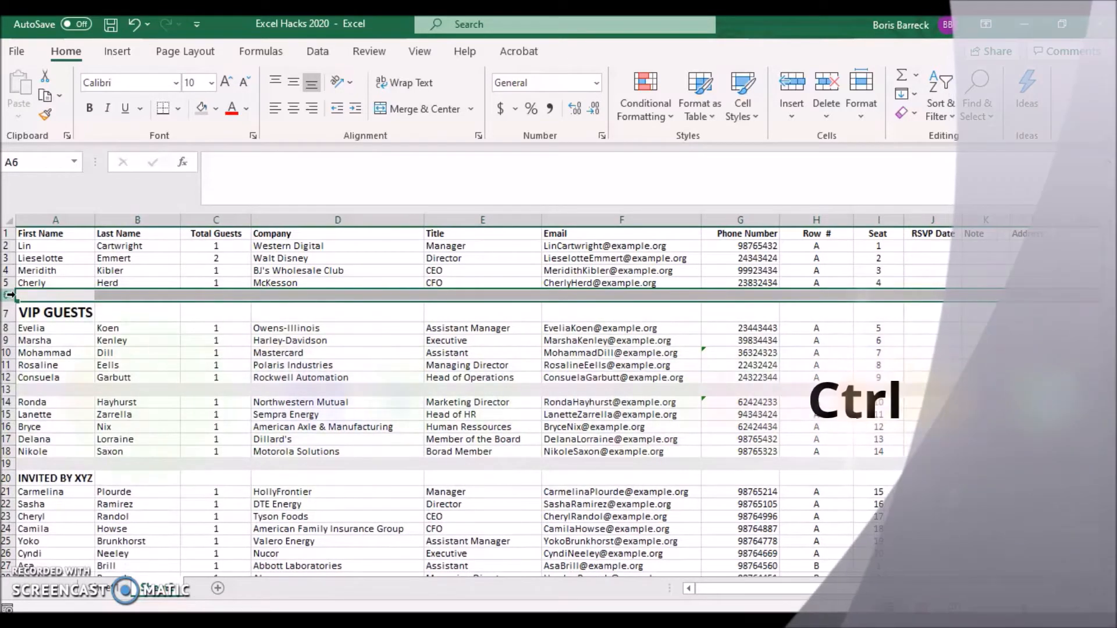
- Delete rows 6, 7, 13, 19 and 20 together, removing the blank rows and the VIP GUESTS and INVITED BY XYZ headings
{"action": "left_click_drag", "start_coordinate": [9, 295], "coordinate": [9, 309]}
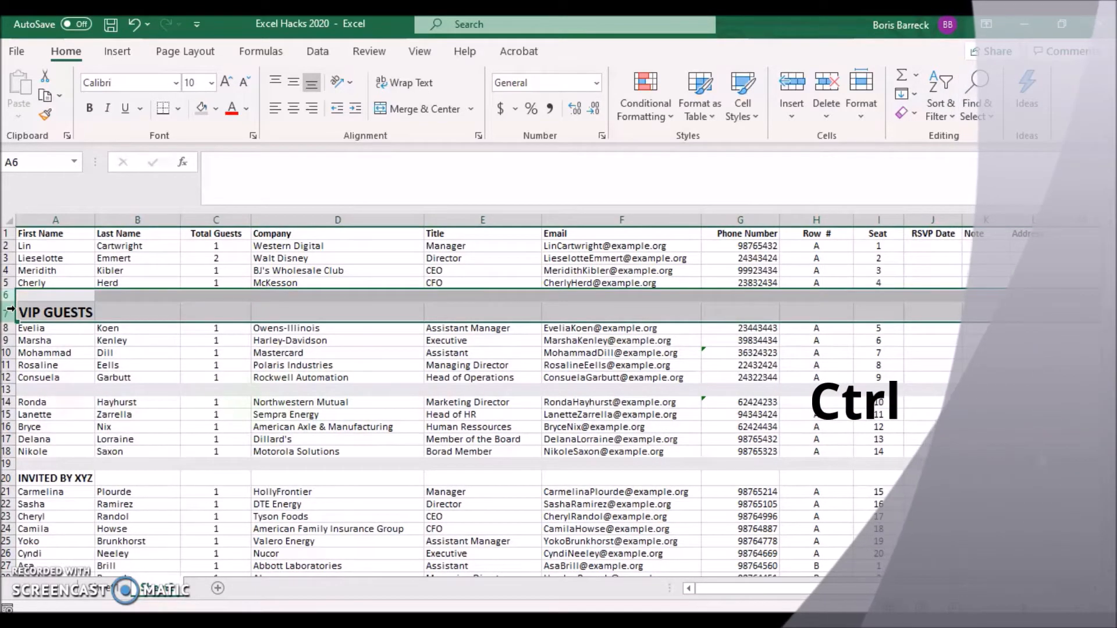
{"action": "left_click", "coordinate": [9, 390], "text": "ctrl"}
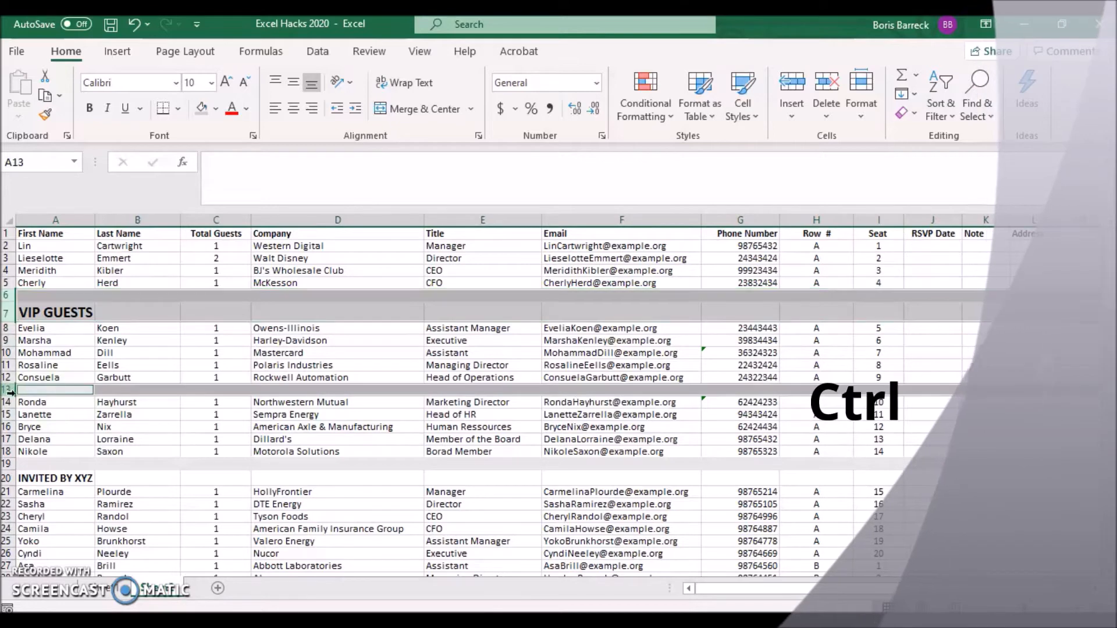
{"action": "left_click", "coordinate": [9, 463], "text": "ctrl"}
{"action": "left_click", "coordinate": [9, 477], "text": "ctrl"}
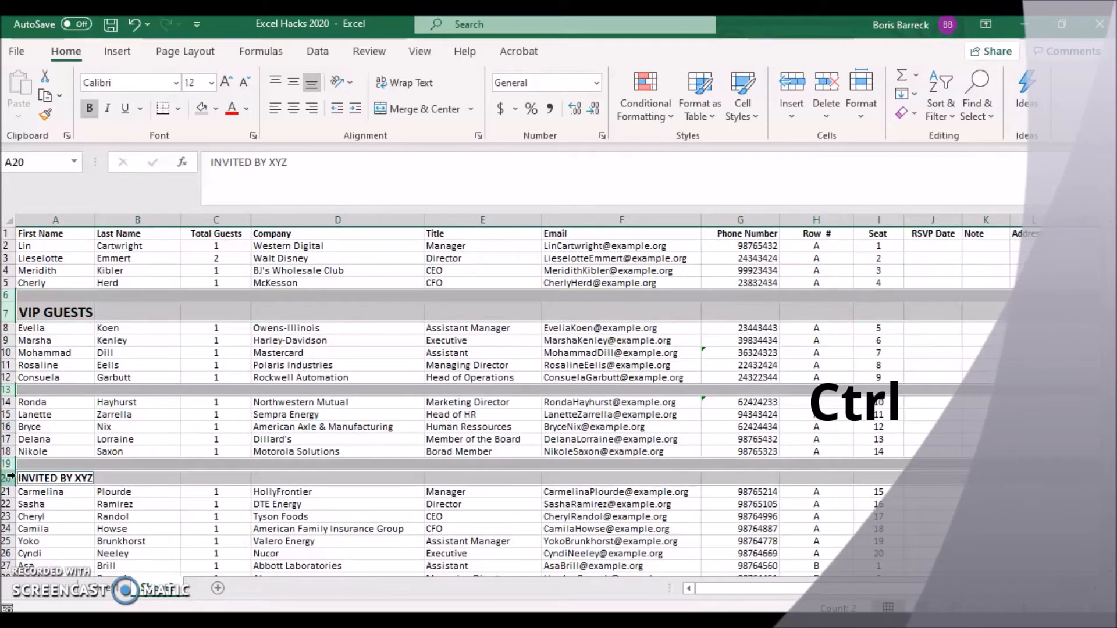
{"action": "right_click", "coordinate": [9, 478]}
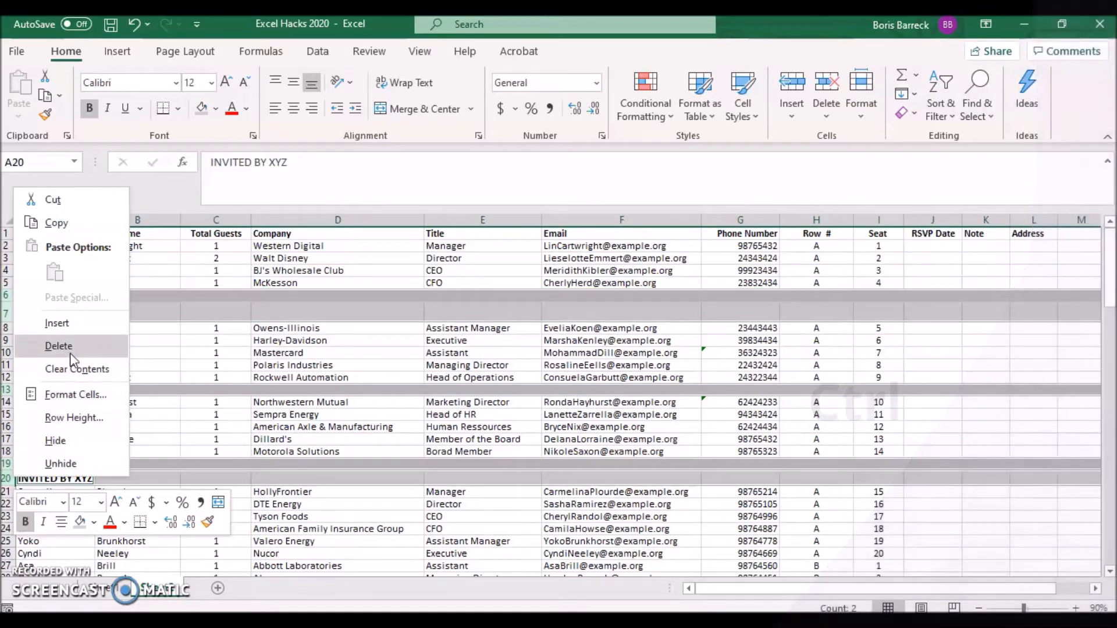
{"action": "left_click", "coordinate": [58, 346]}
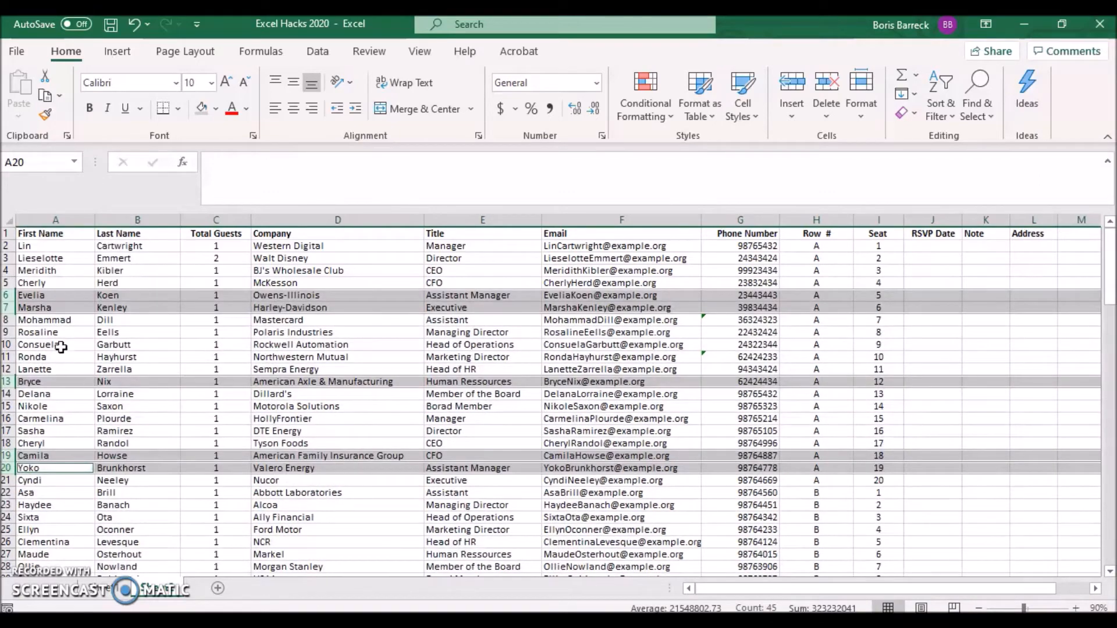
- Add a filter to the First Name column on the first sheet
{"action": "left_click", "coordinate": [51, 238]}
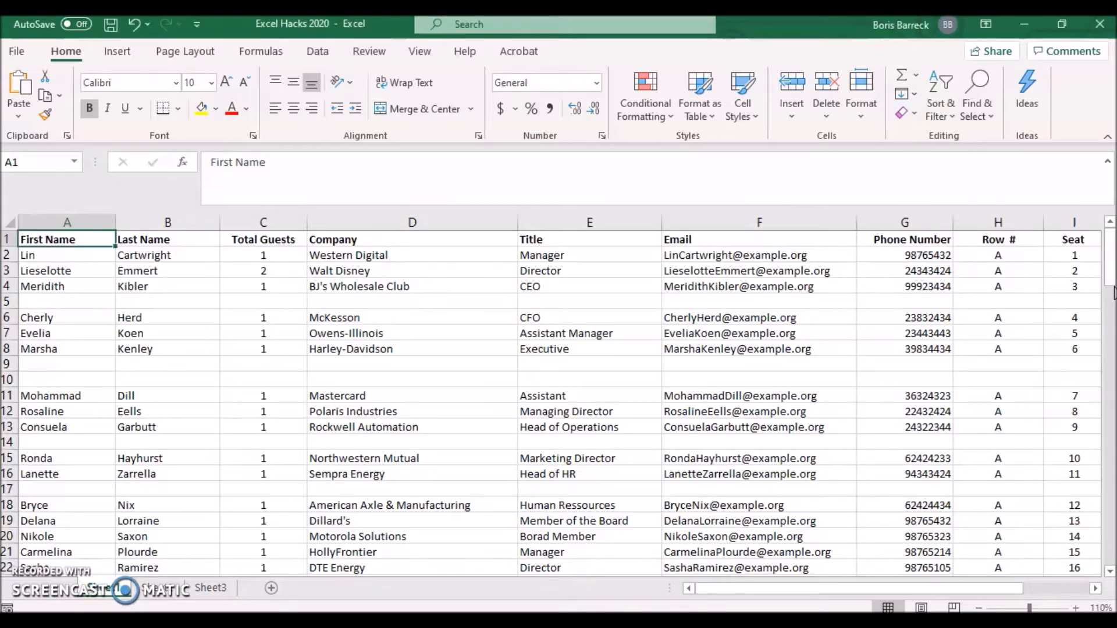
{"action": "left_click_drag", "start_coordinate": [1112, 286], "coordinate": [1113, 248]}
{"action": "left_click", "coordinate": [85, 225]}
{"action": "left_click", "coordinate": [939, 111]}
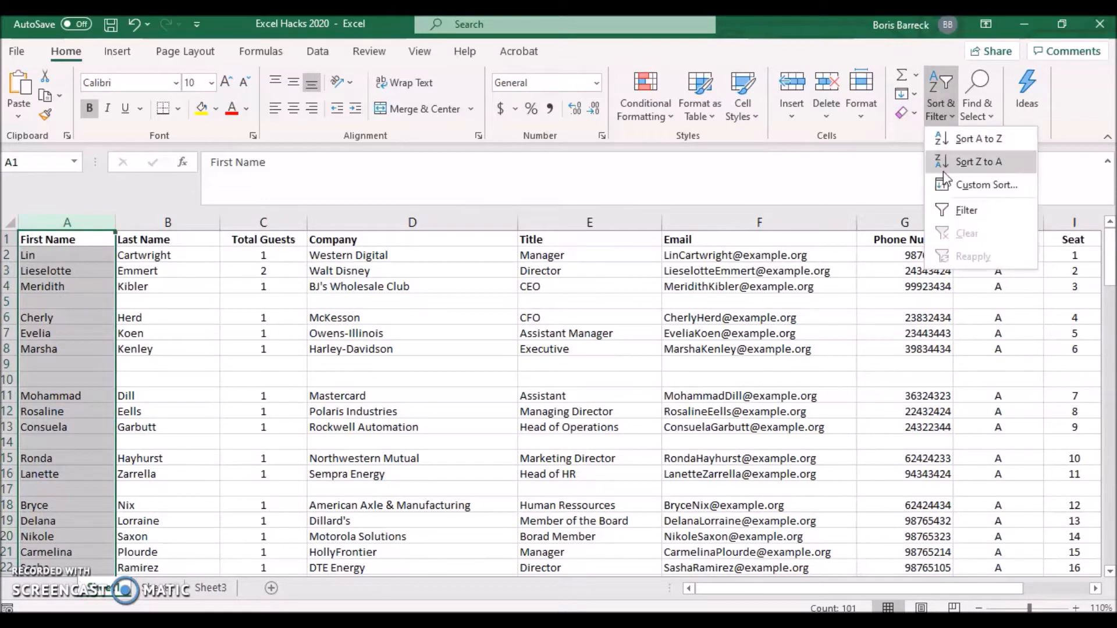
{"action": "left_click", "coordinate": [957, 210]}
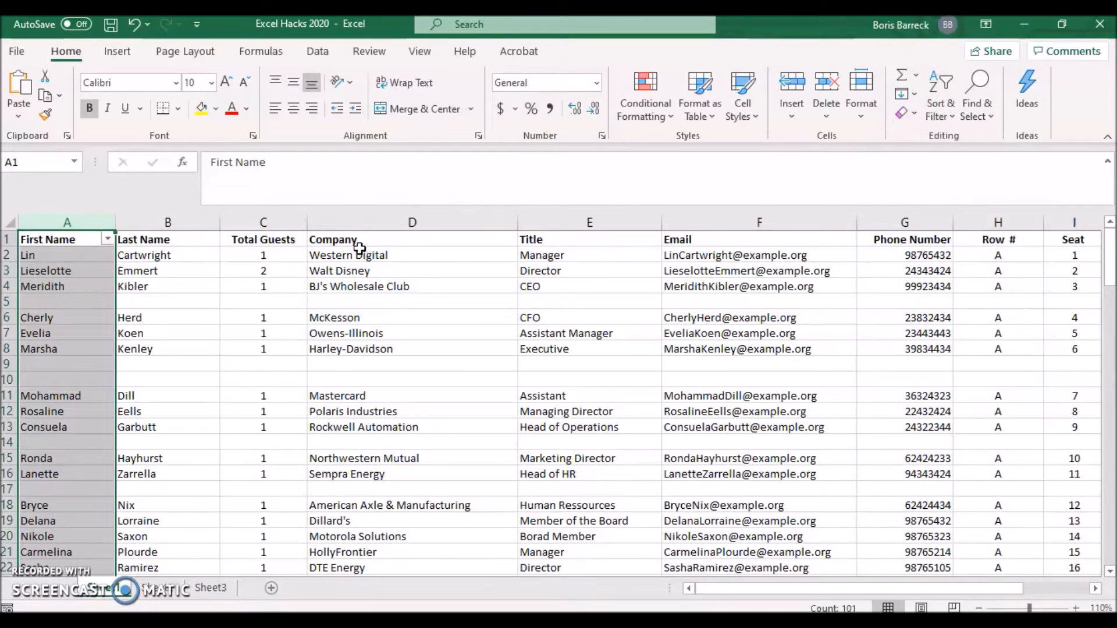
- Filter the First Name column to show only (Blanks)
{"action": "left_click", "coordinate": [68, 288]}
{"action": "left_click", "coordinate": [108, 240]}
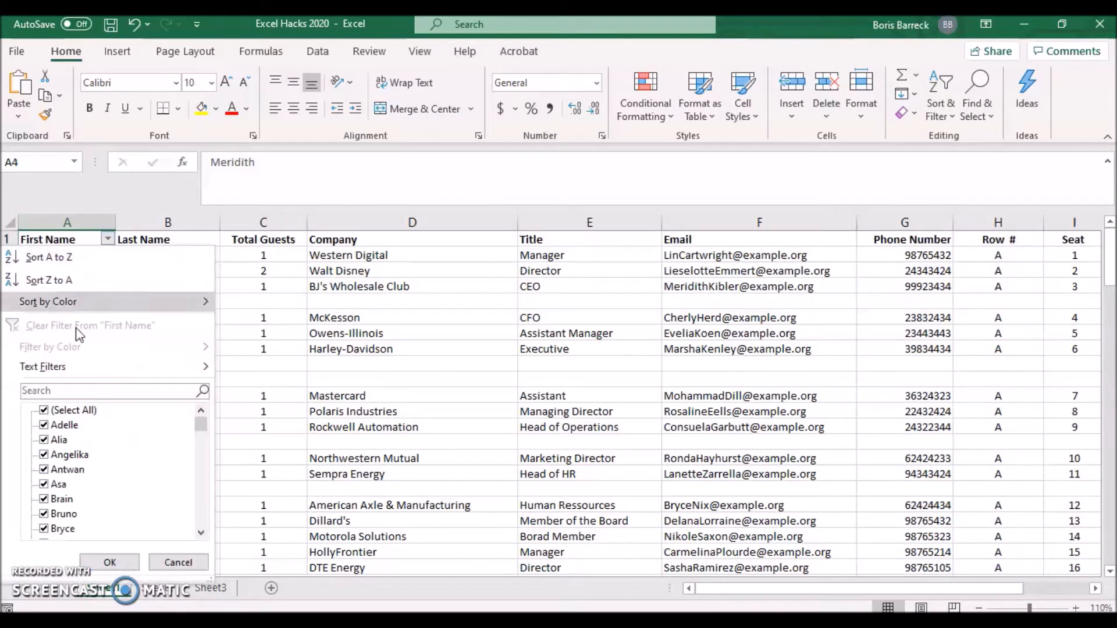
{"action": "left_click", "coordinate": [45, 410]}
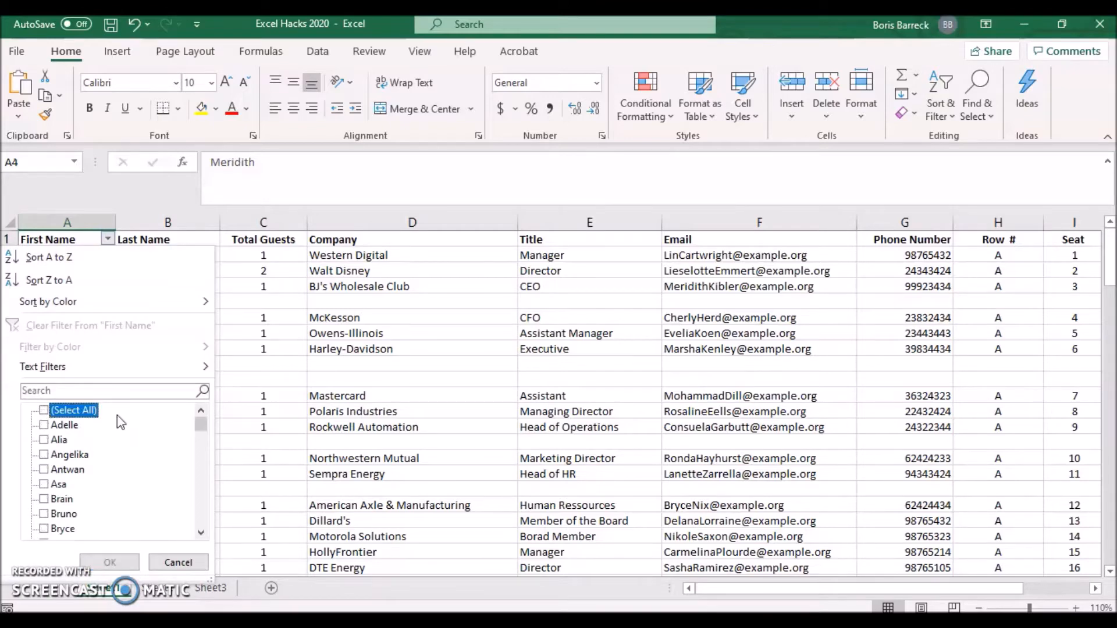
{"action": "left_click_drag", "start_coordinate": [200, 423], "coordinate": [200, 521]}
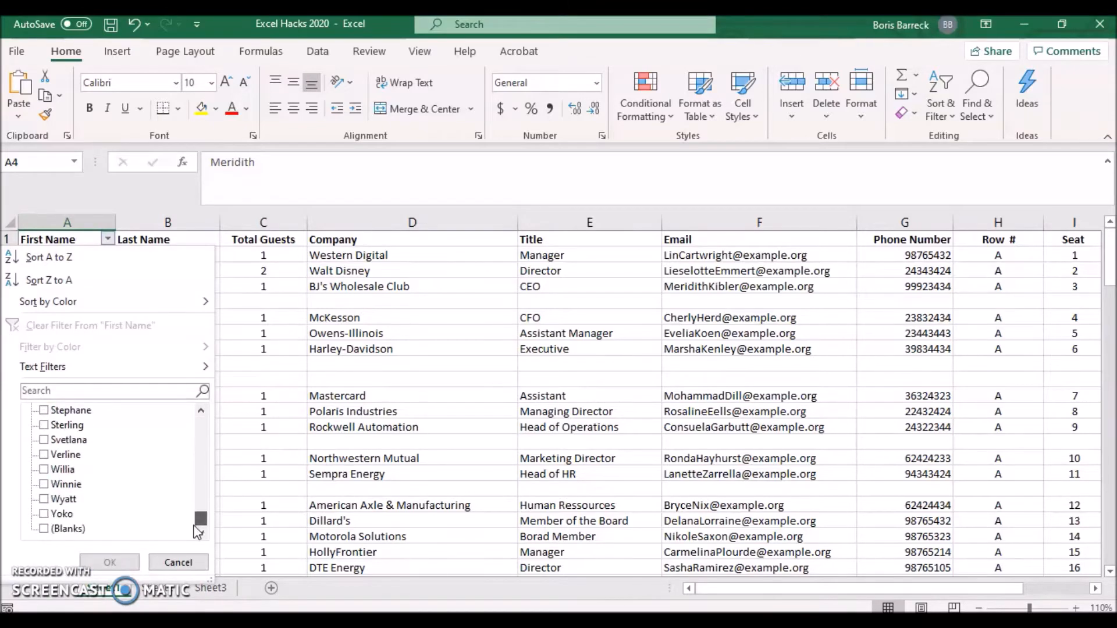
{"action": "left_click", "coordinate": [44, 530]}
{"action": "left_click", "coordinate": [110, 562]}
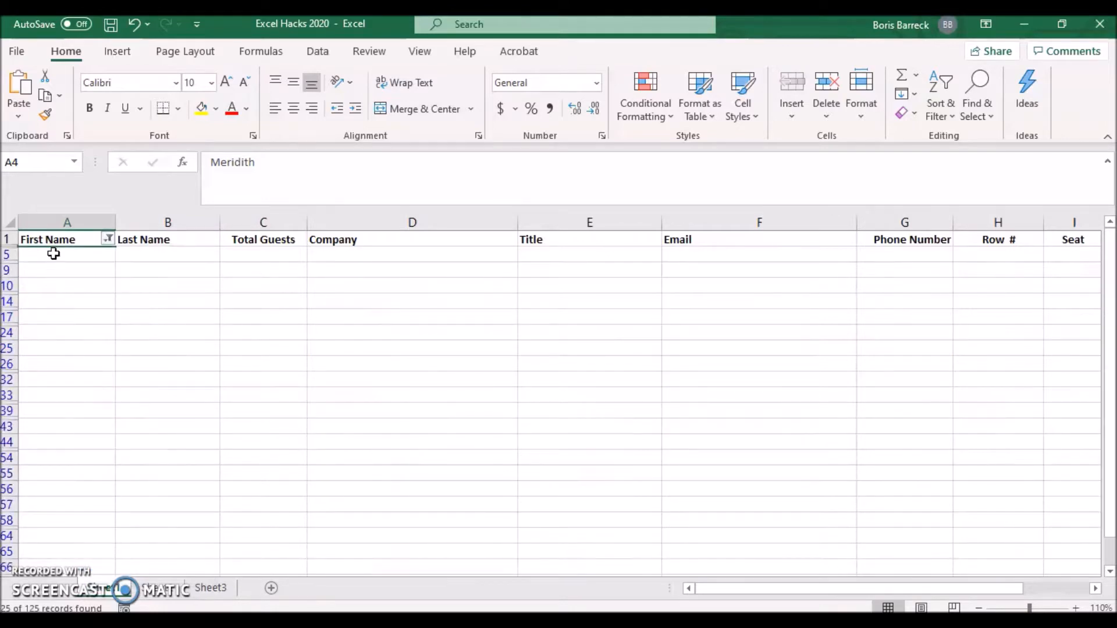
- Select all the filtered blank rows from A5 to the end of the data and delete them as sheet rows
{"action": "left_click", "coordinate": [53, 254]}
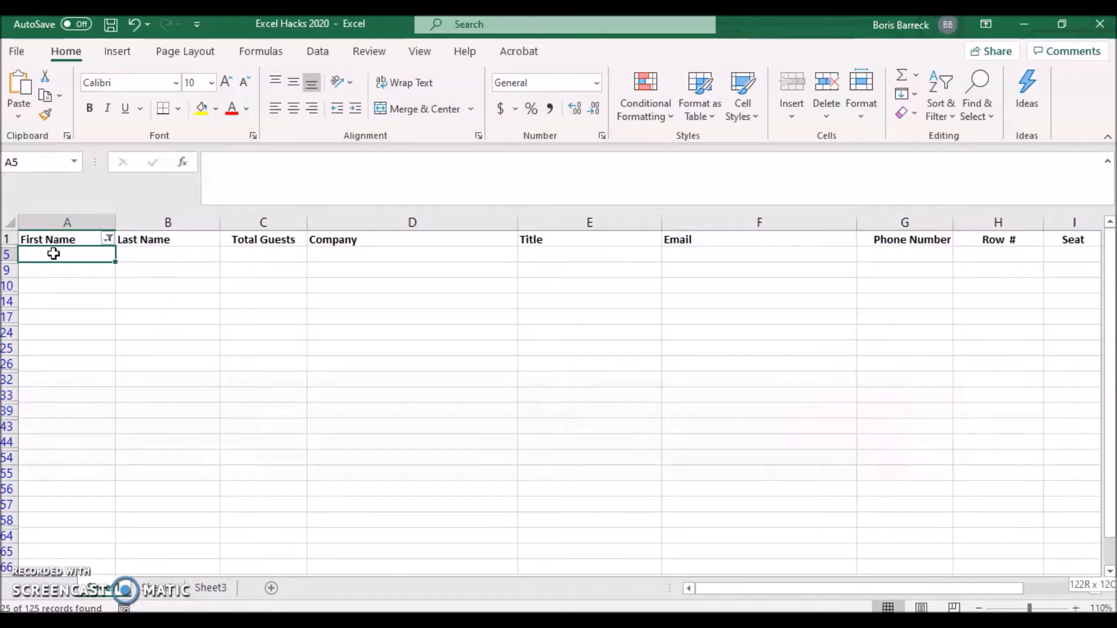
{"action": "key", "text": "ctrl+shift+End"}
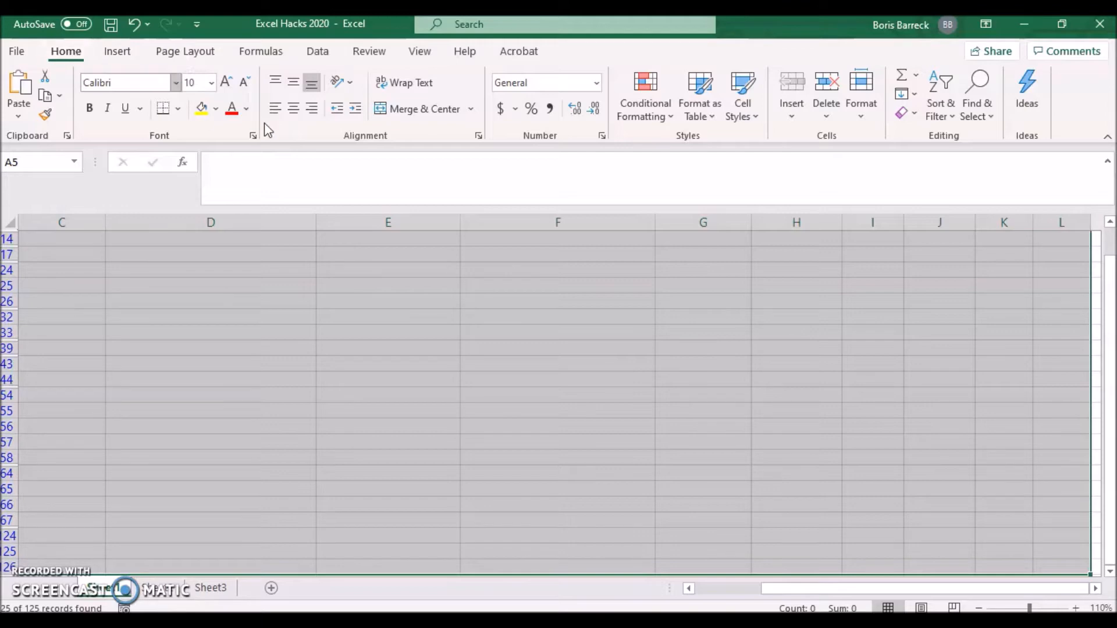
{"action": "left_click", "coordinate": [826, 113]}
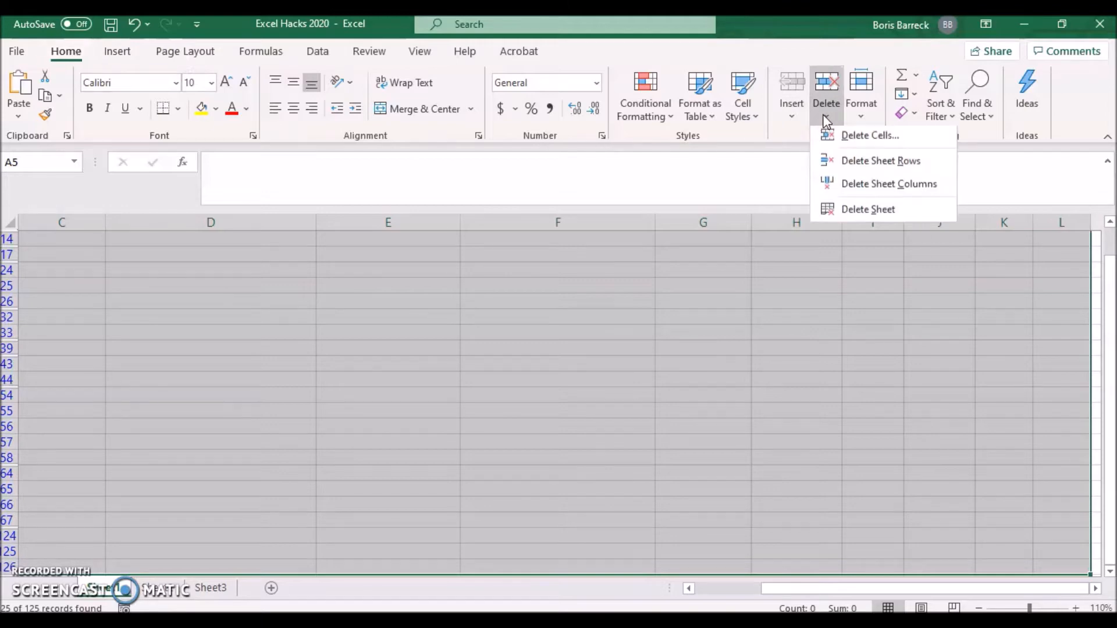
{"action": "left_click", "coordinate": [858, 169]}
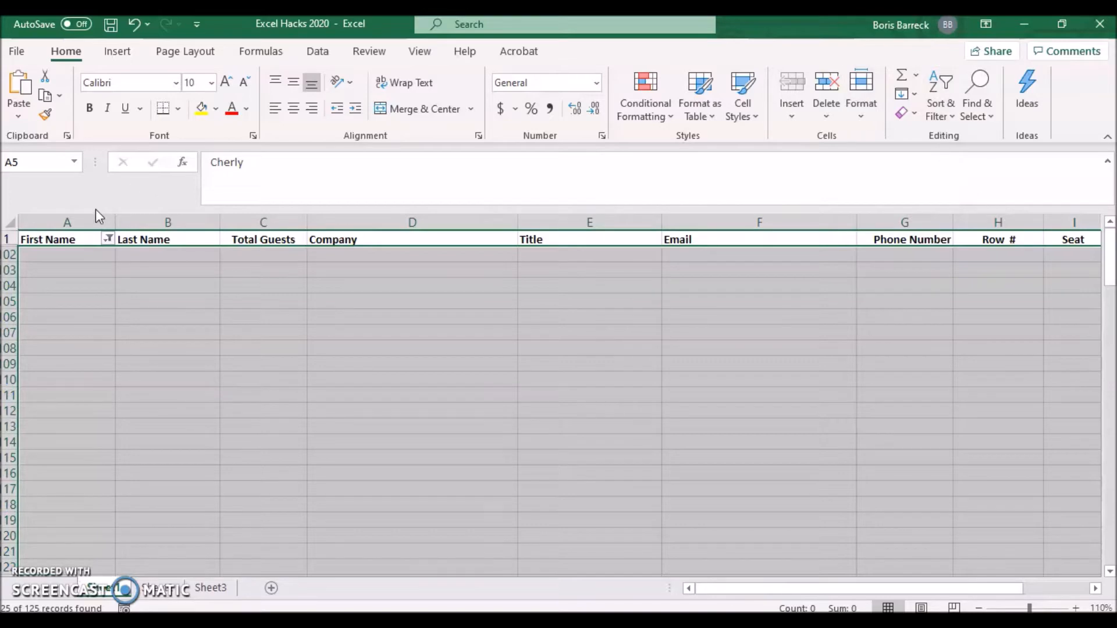
- Remove the filter from the First Name column and look through the cleaned guest list
{"action": "left_click", "coordinate": [58, 222]}
{"action": "left_click", "coordinate": [938, 100]}
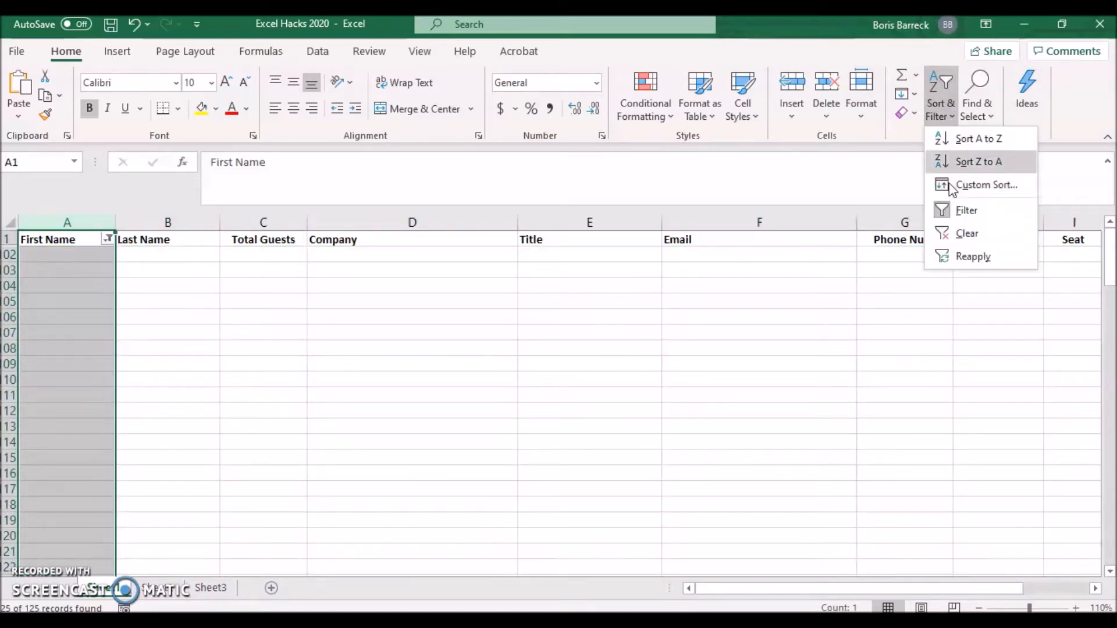
{"action": "left_click", "coordinate": [954, 209]}
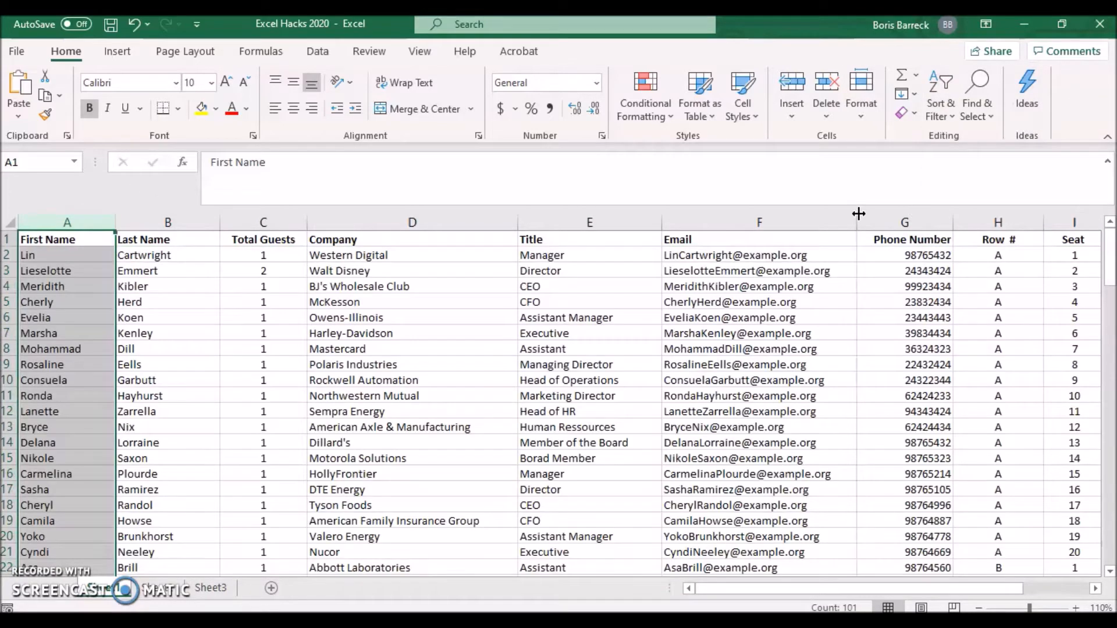
{"action": "left_click", "coordinate": [84, 254]}
{"action": "left_click_drag", "start_coordinate": [1108, 272], "coordinate": [1085, 423]}
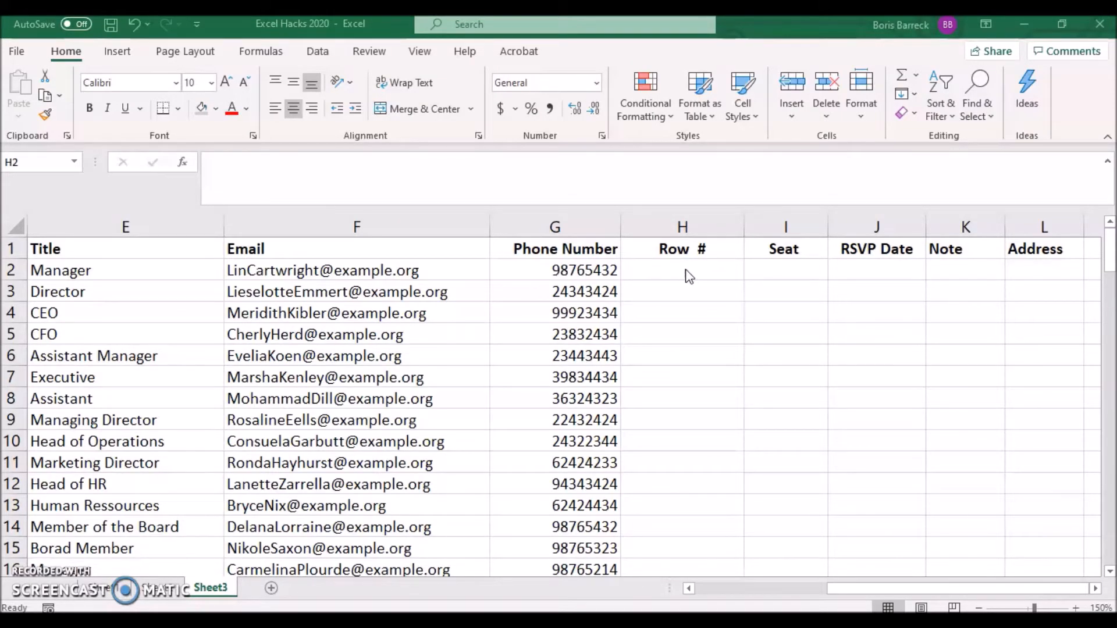
- Enter A in cell H2 on Sheet3 and fill it down the Row # column to H11
{"action": "left_click", "coordinate": [686, 270]}
{"action": "type", "text": "A"}
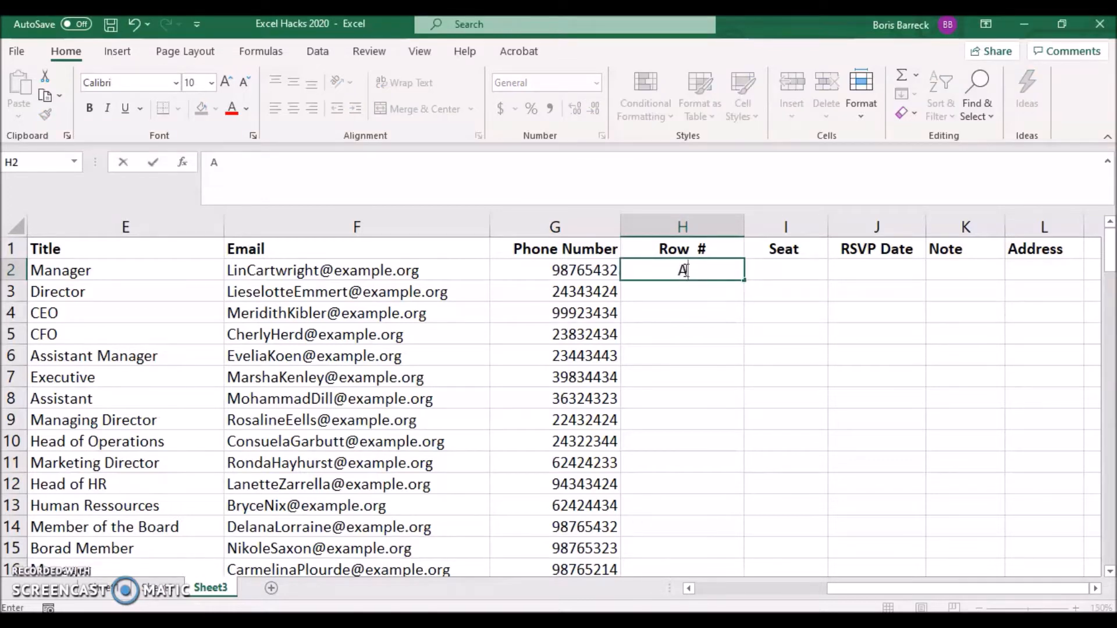
{"action": "left_click_drag", "start_coordinate": [747, 281], "coordinate": [724, 475]}
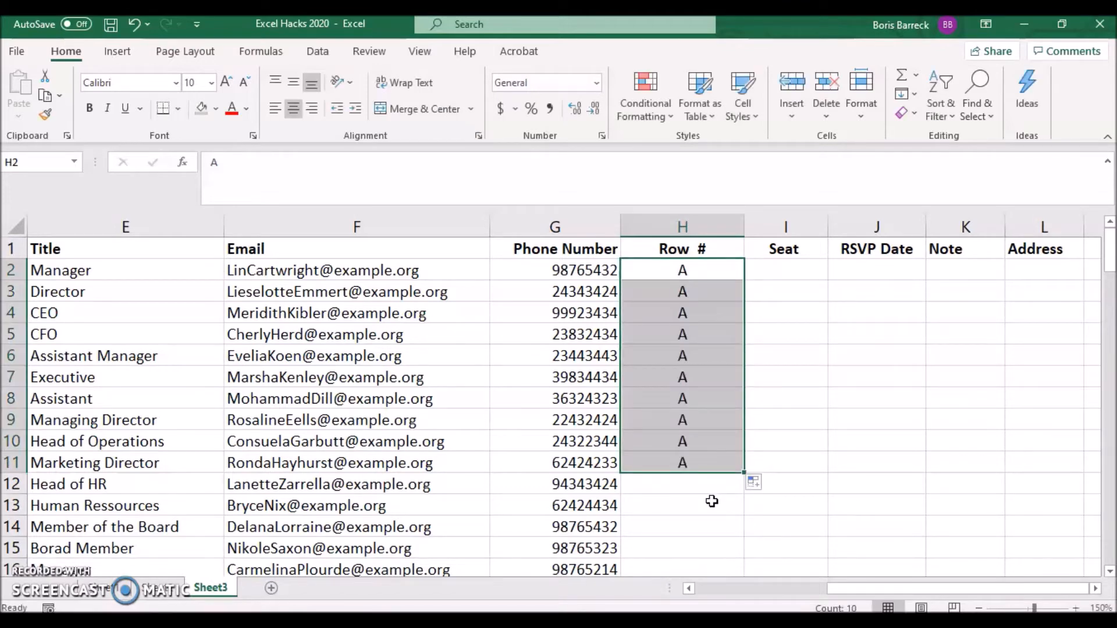
- Auto-fill the A from H11 down the Row # column to the last row of the guest data
{"action": "left_click", "coordinate": [739, 468]}
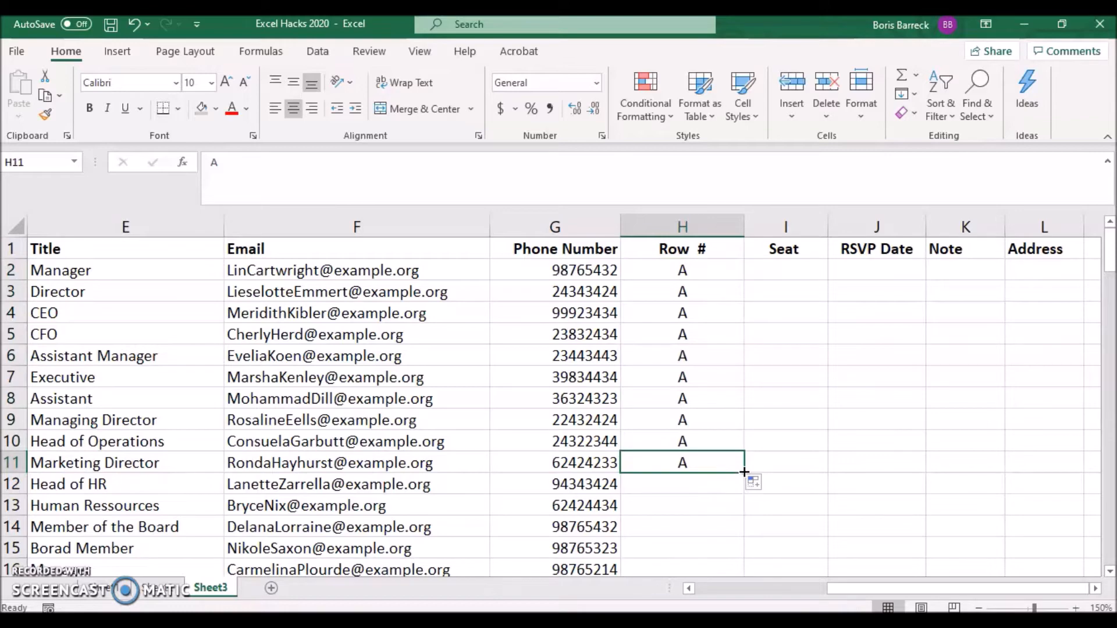
{"action": "double_click", "coordinate": [744, 471]}
{"action": "mouse_move", "coordinate": [1111, 263]}
{"action": "left_mouse_down"}
{"action": "mouse_move", "coordinate": [1097, 382]}
{"action": "mouse_move", "coordinate": [1105, 546]}
{"action": "mouse_move", "coordinate": [1105, 250]}
{"action": "left_mouse_up"}
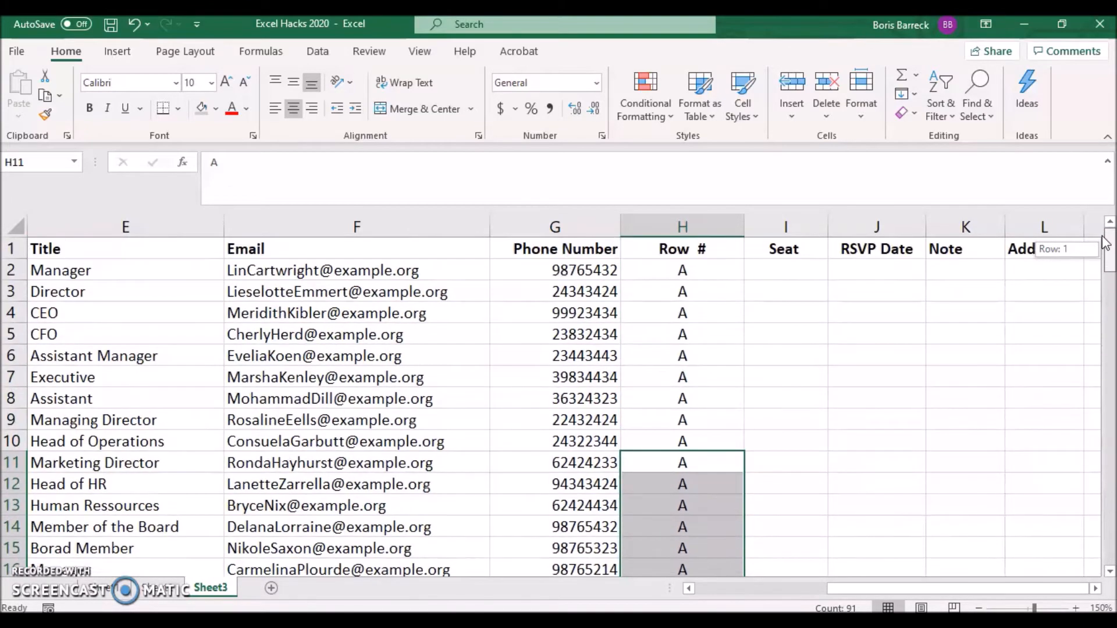
- Enter 1 in I2 and 2 in I3, and fill the number series down the Seat column to 10 in I11
{"action": "left_click", "coordinate": [770, 268]}
{"action": "type", "text": "1"}
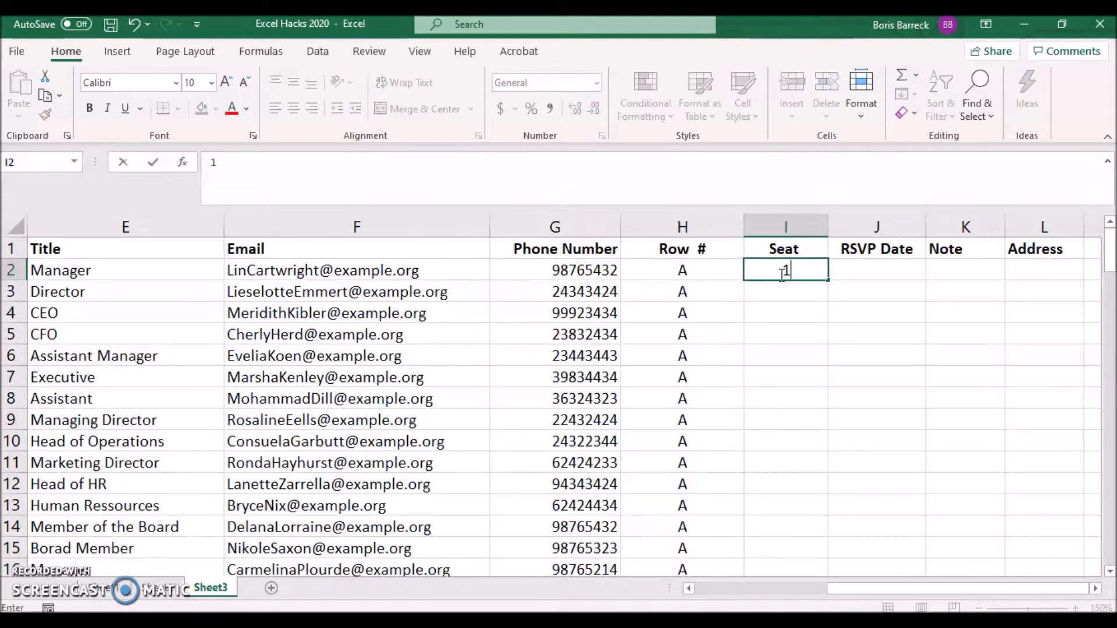
{"action": "key", "text": "Return"}
{"action": "type", "text": "2"}
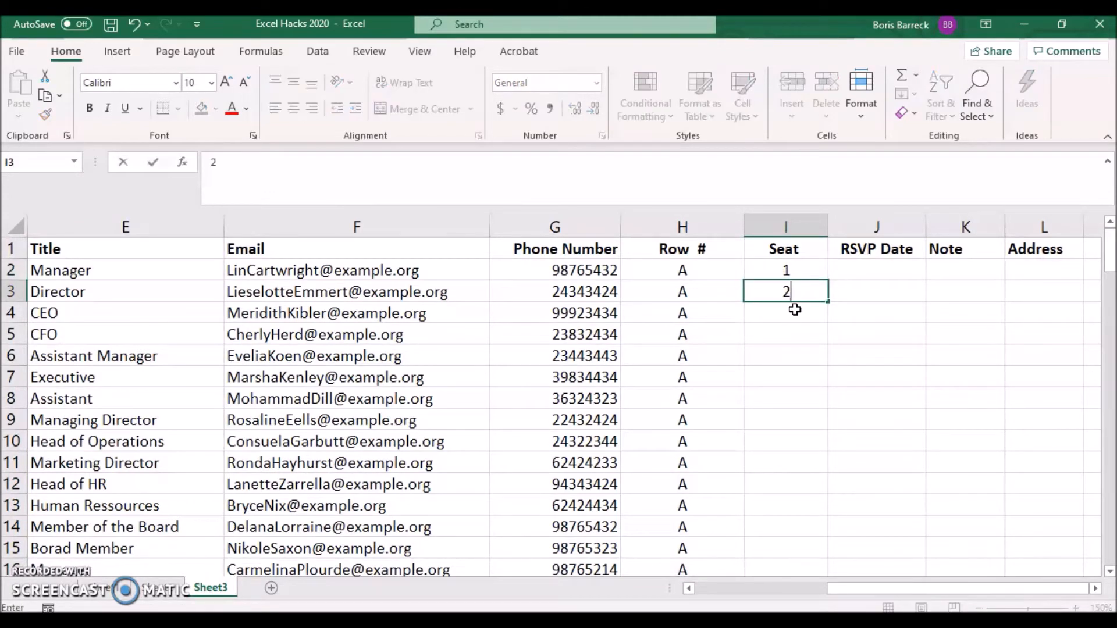
{"action": "key", "text": "Return"}
{"action": "left_click_drag", "start_coordinate": [791, 270], "coordinate": [822, 466]}
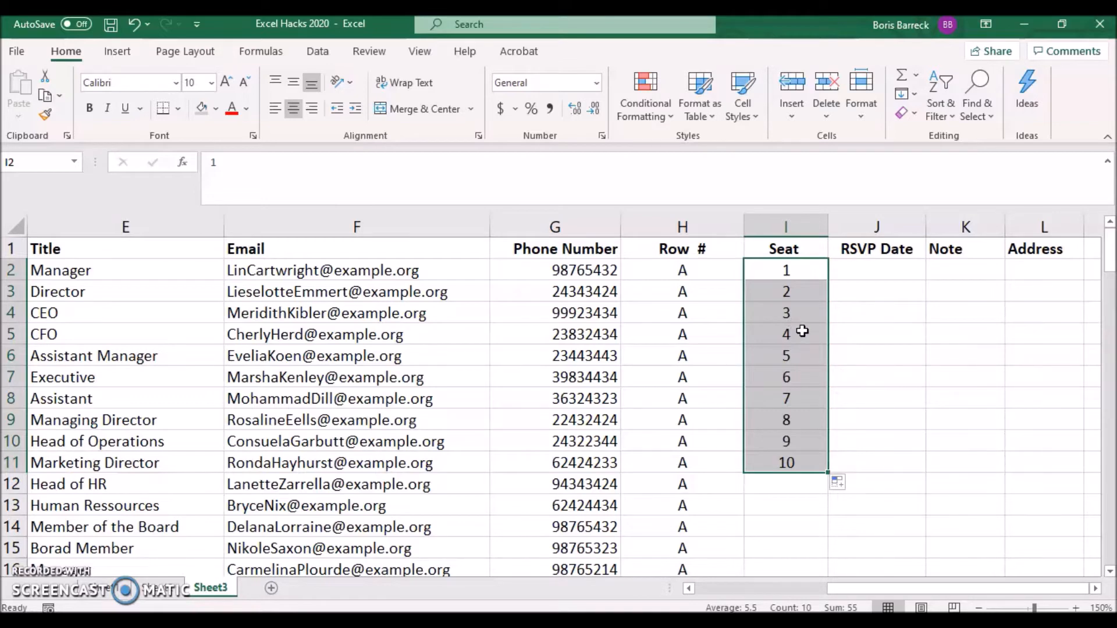
- Clear the Seat numbers, enter 2 in I2 and 4 in I3, and fill the even-number series down the Seat column
{"action": "key", "text": "Delete"}
{"action": "left_click", "coordinate": [785, 274]}
{"action": "type", "text": "2"}
{"action": "key", "text": "Return"}
{"action": "type", "text": "4"}
{"action": "left_click", "coordinate": [812, 367]}
{"action": "left_click", "coordinate": [813, 281]}
{"action": "left_click_drag", "start_coordinate": [813, 282], "coordinate": [825, 451]}
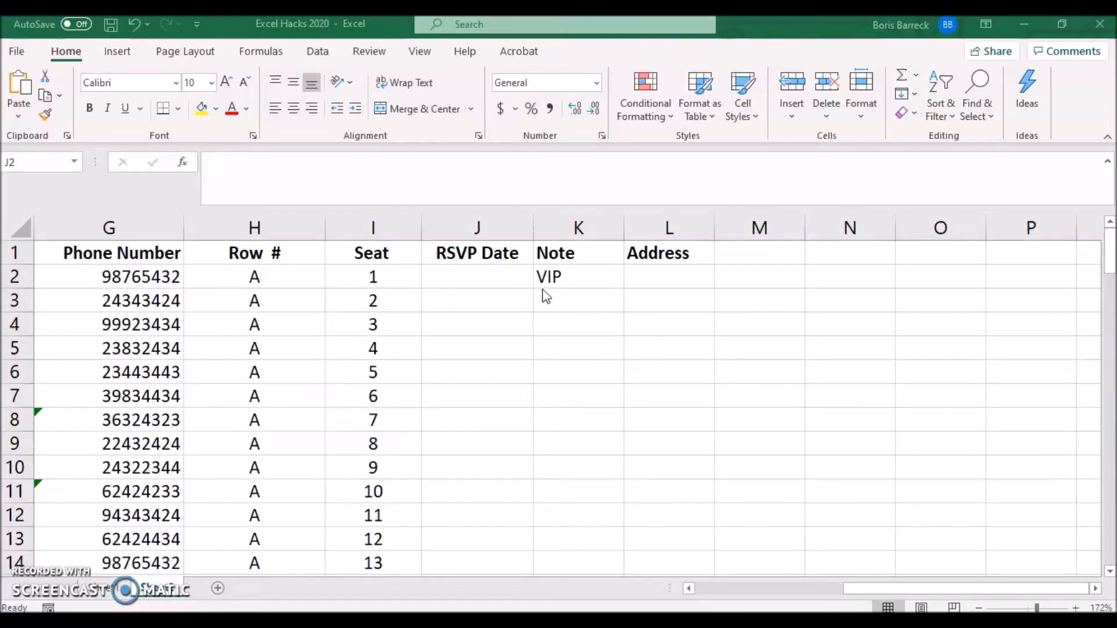
- Copy the VIP note from K2 and paste it into K5 and K8 of the Note column
{"action": "left_click", "coordinate": [561, 277]}
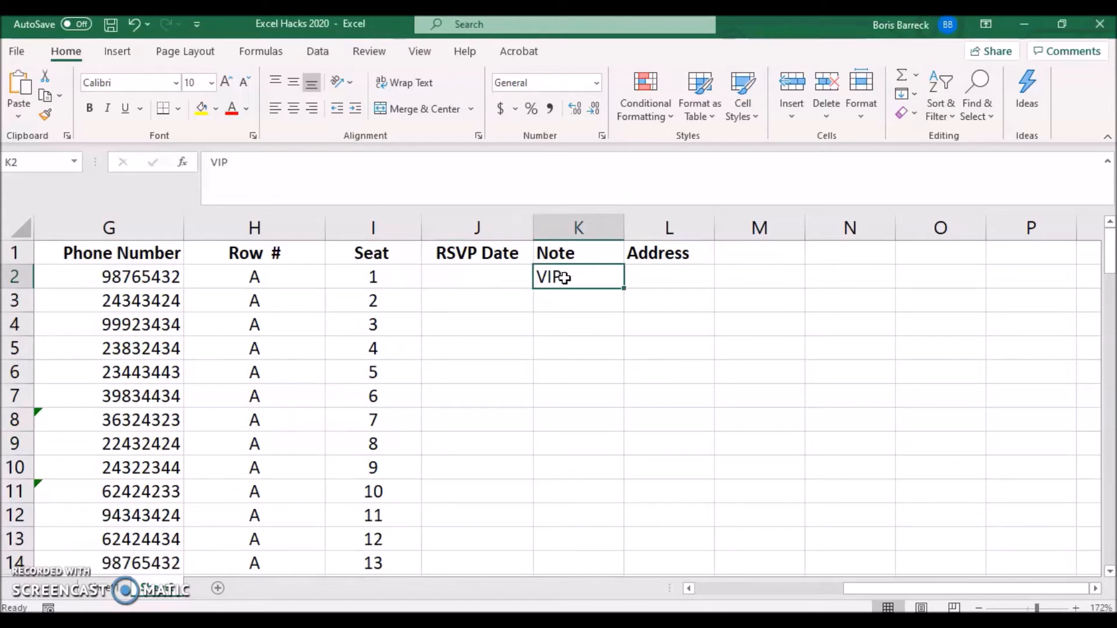
{"action": "right_click", "coordinate": [568, 275]}
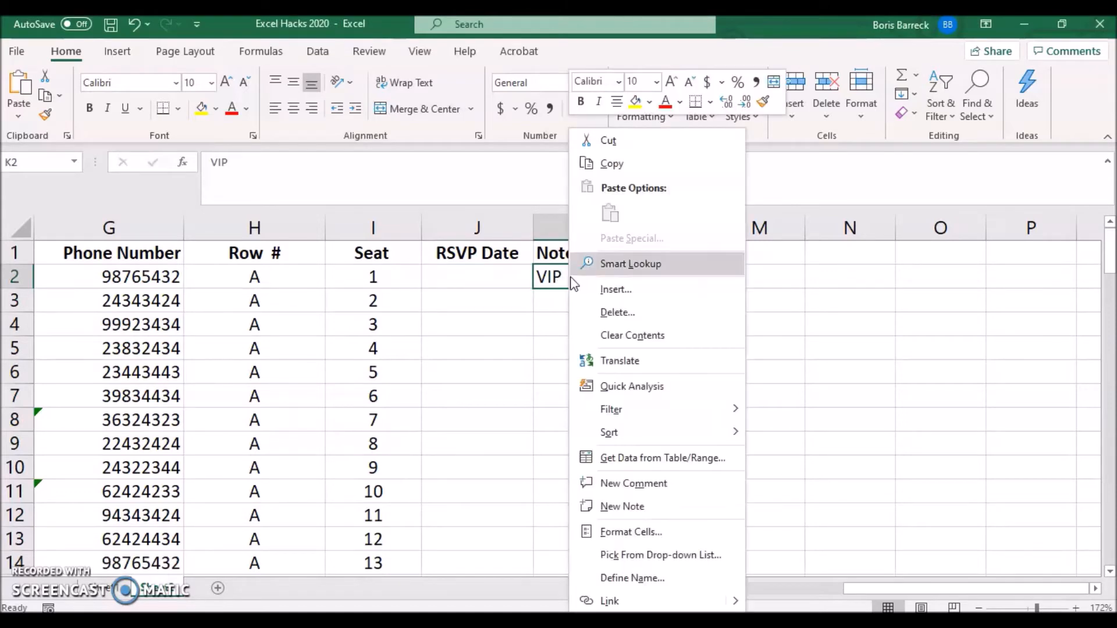
{"action": "left_click", "coordinate": [637, 166]}
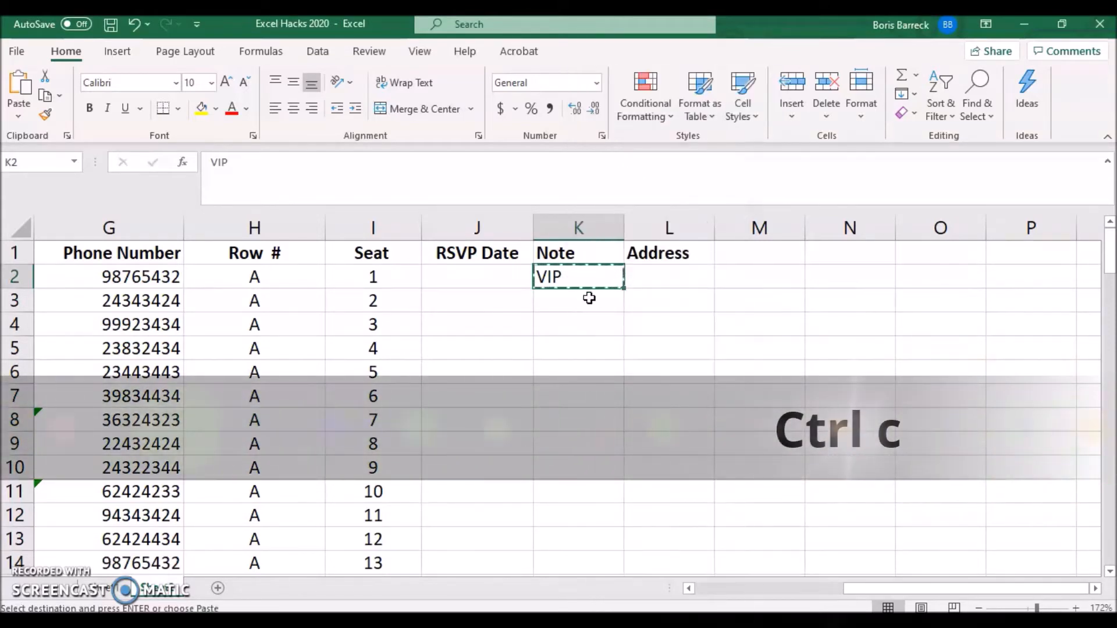
{"action": "left_click", "coordinate": [570, 350]}
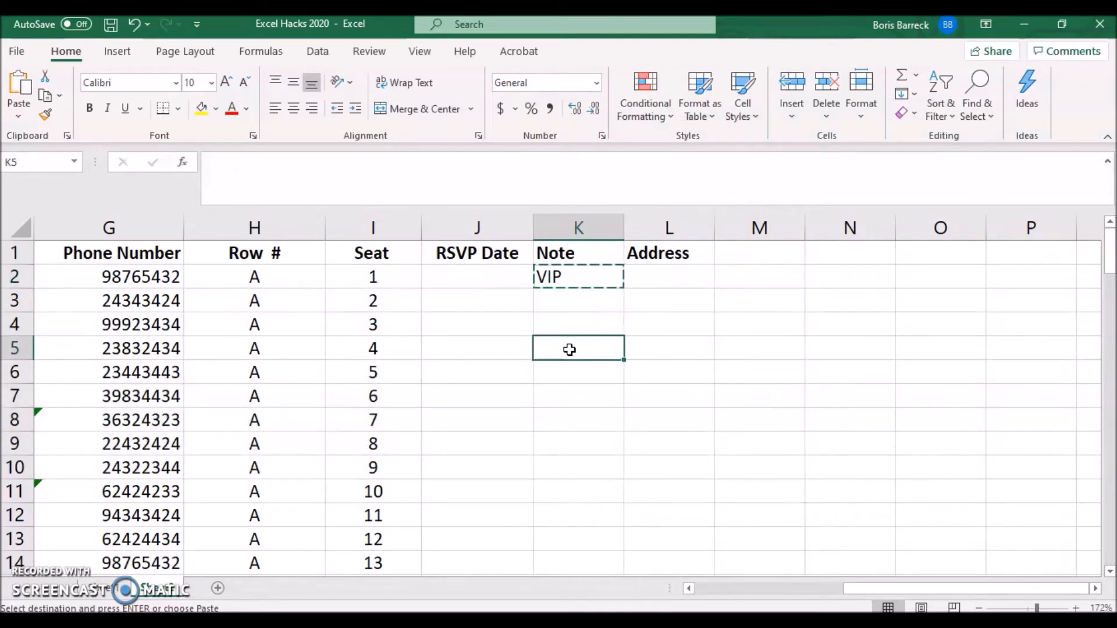
{"action": "right_click", "coordinate": [570, 351]}
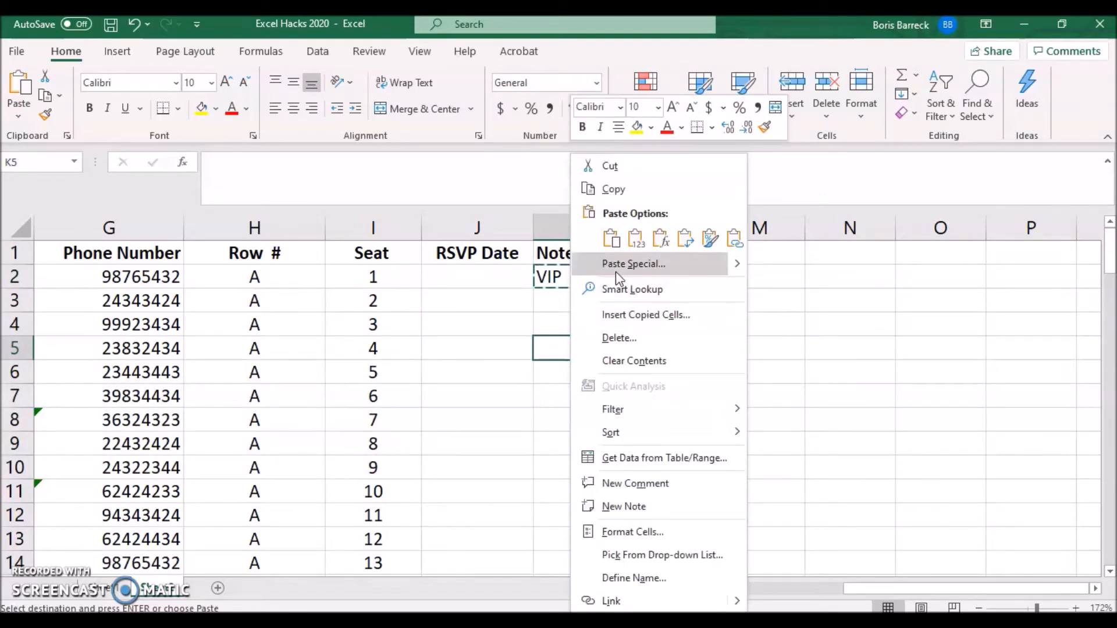
{"action": "left_click", "coordinate": [564, 354]}
{"action": "key", "text": "ctrl+v"}
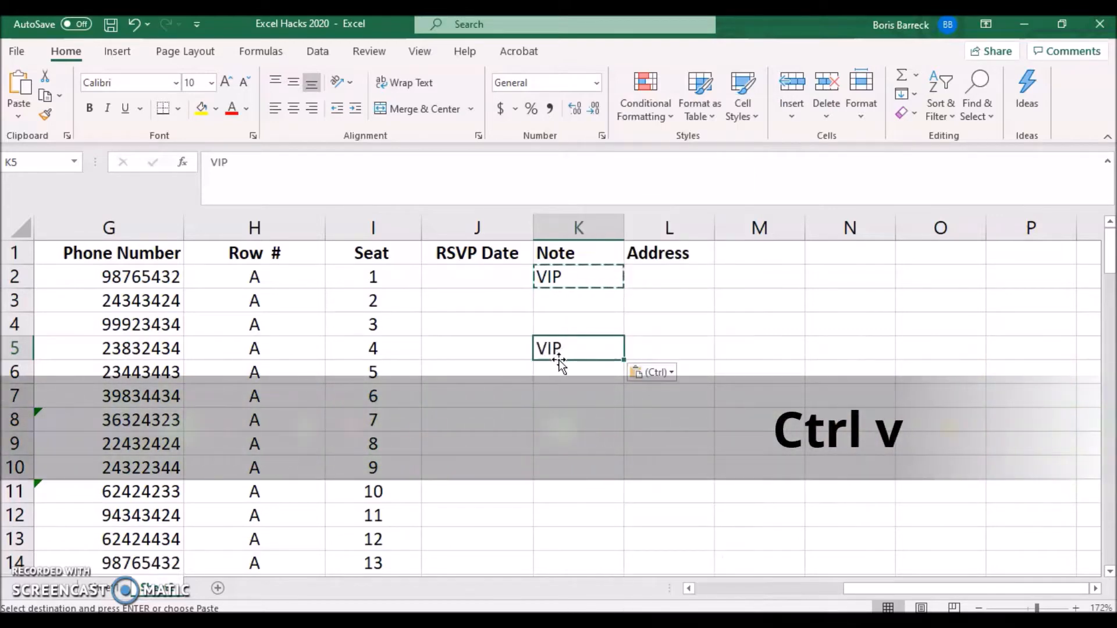
{"action": "left_click", "coordinate": [550, 415]}
{"action": "key", "text": "Return"}
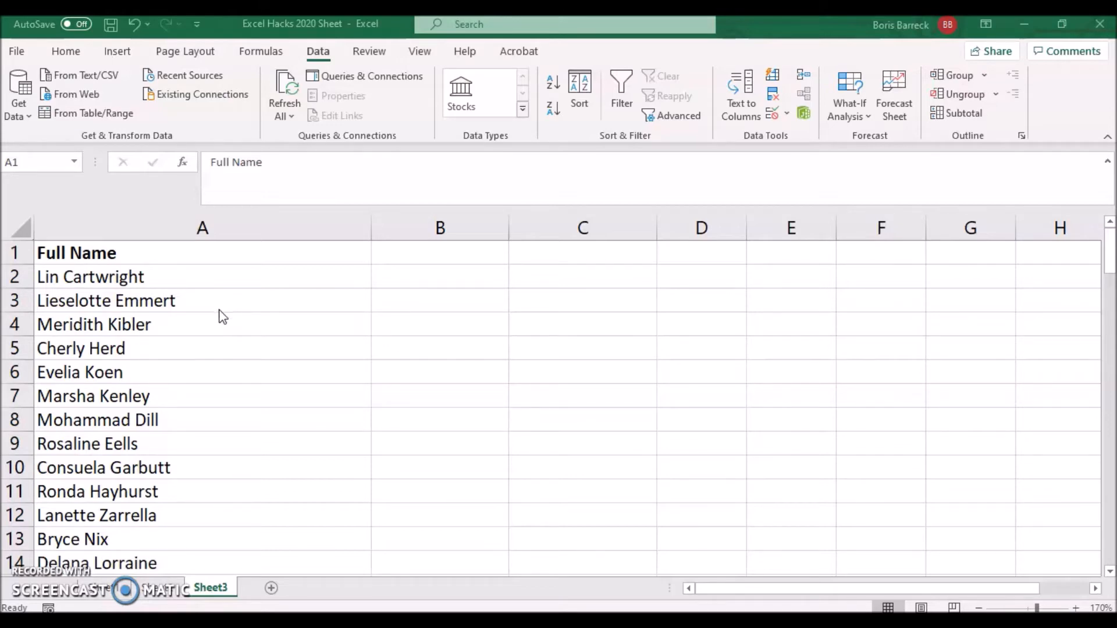
- Start Text to Columns on the Full Name column as delimited data, keeping only Space as the delimiter
{"action": "left_click", "coordinate": [190, 227]}
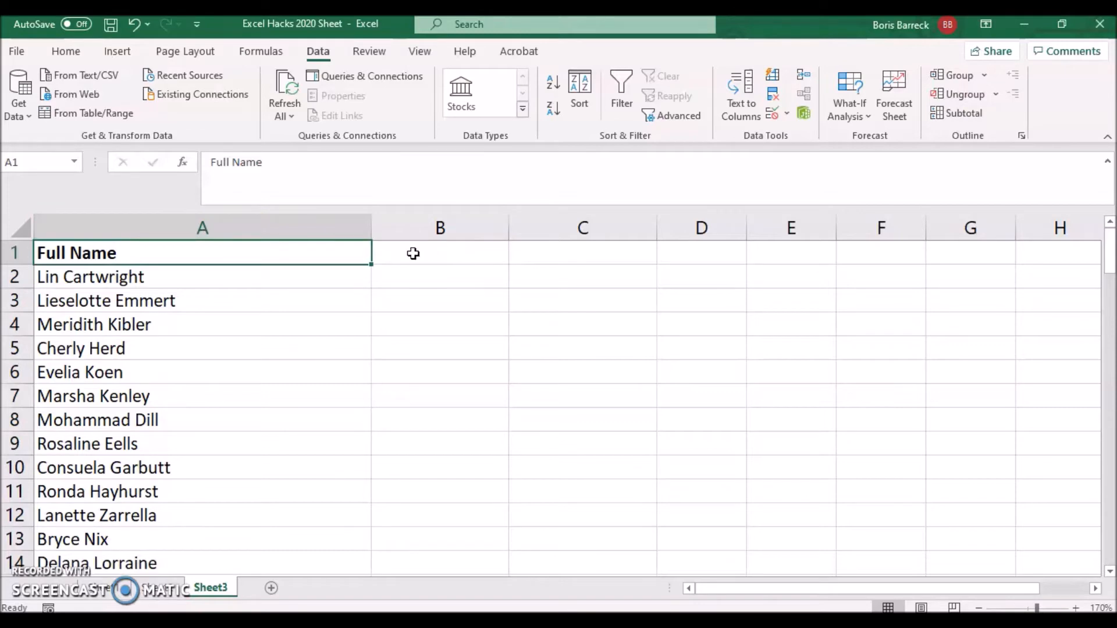
{"action": "left_click", "coordinate": [239, 229]}
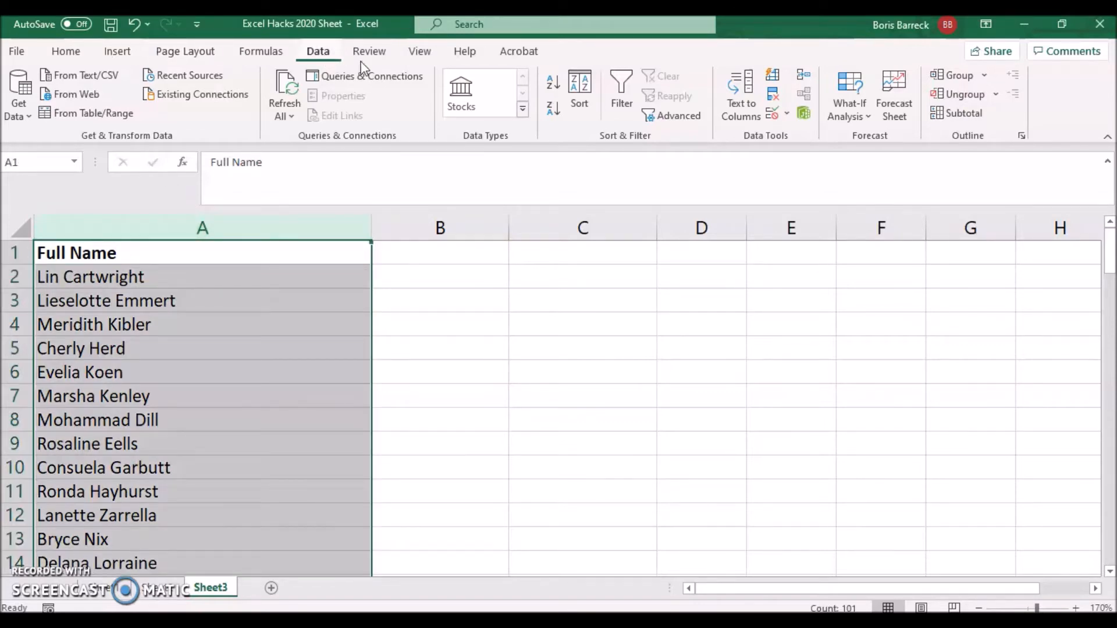
{"action": "left_click", "coordinate": [732, 114]}
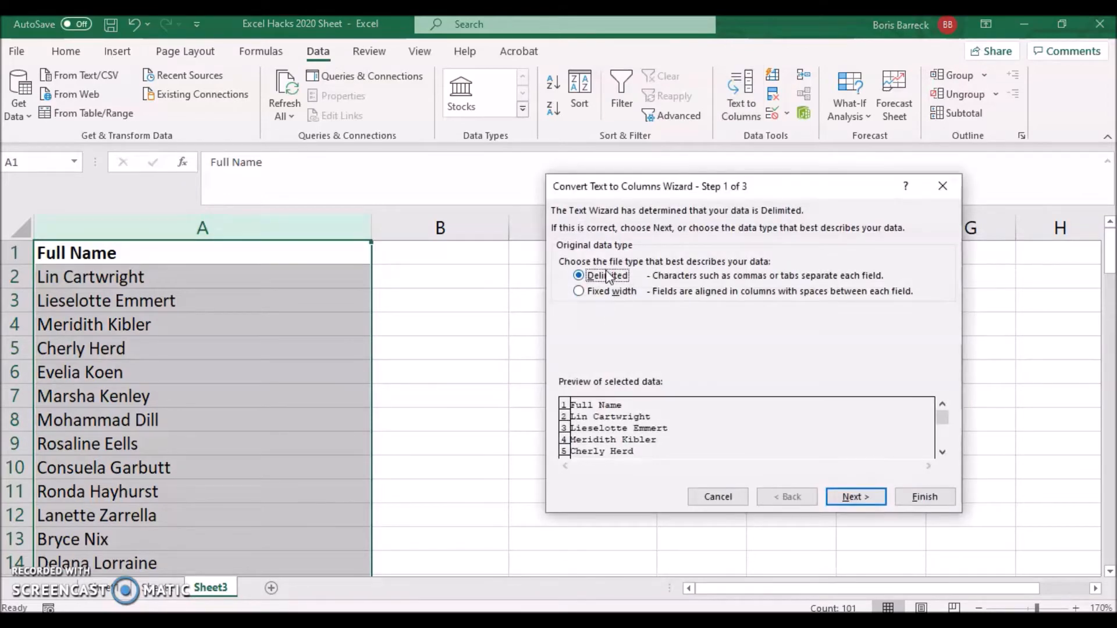
{"action": "left_click", "coordinate": [847, 499]}
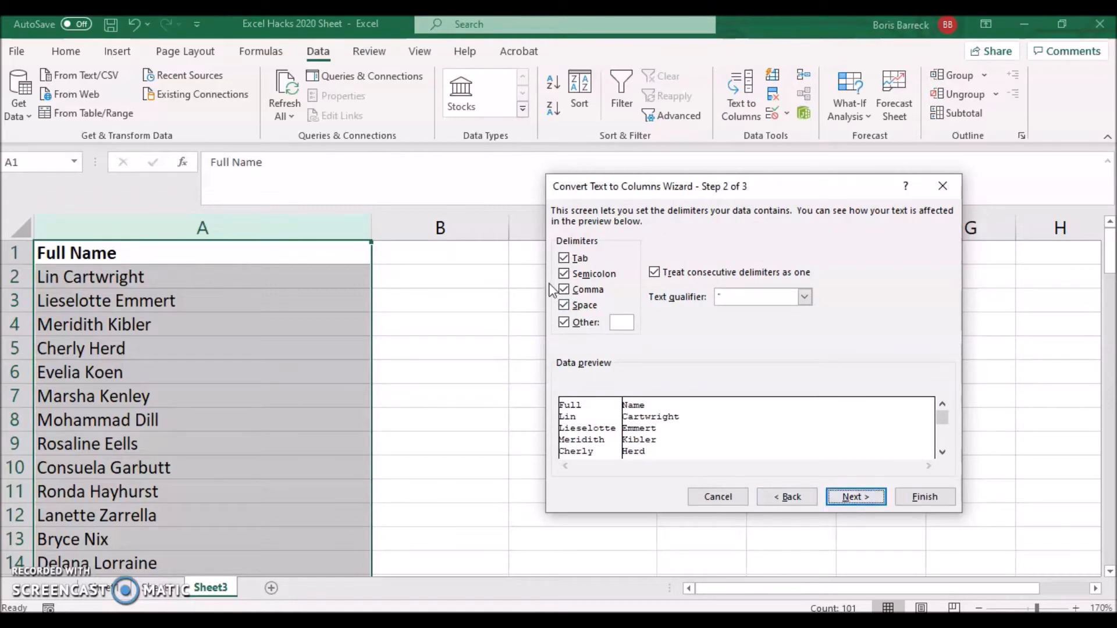
{"action": "left_click", "coordinate": [564, 258]}
{"action": "left_click", "coordinate": [564, 273]}
{"action": "left_click", "coordinate": [563, 289]}
{"action": "left_click", "coordinate": [564, 321]}
{"action": "left_click", "coordinate": [856, 497]}
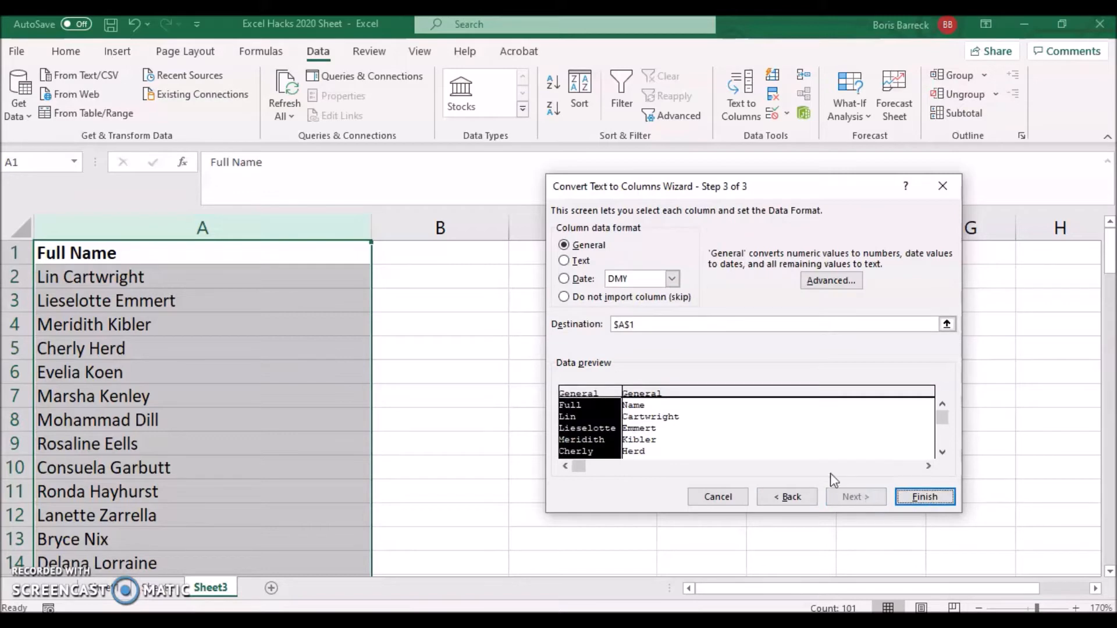
- Set the Text to Columns destination to B1 and finish splitting the full names into two columns
{"action": "left_click", "coordinate": [645, 324]}
{"action": "key", "text": "BackSpace"}
{"action": "key", "text": "BackSpace"}
{"action": "key", "text": "BackSpace"}
{"action": "key", "text": "BackSpace"}
{"action": "left_click", "coordinate": [419, 252]}
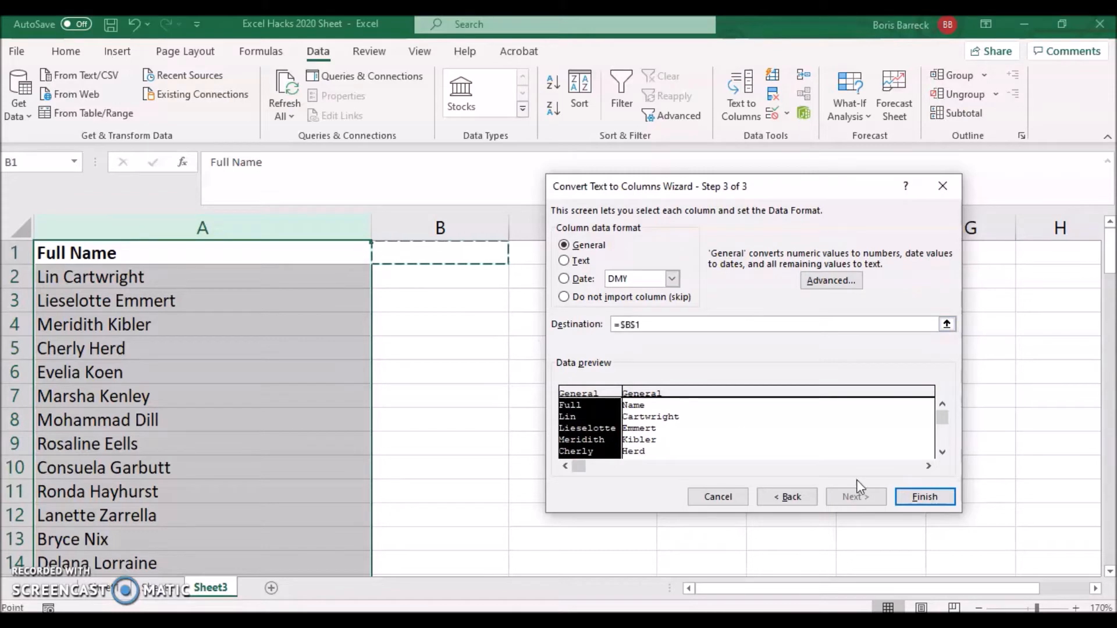
{"action": "left_click", "coordinate": [910, 497]}
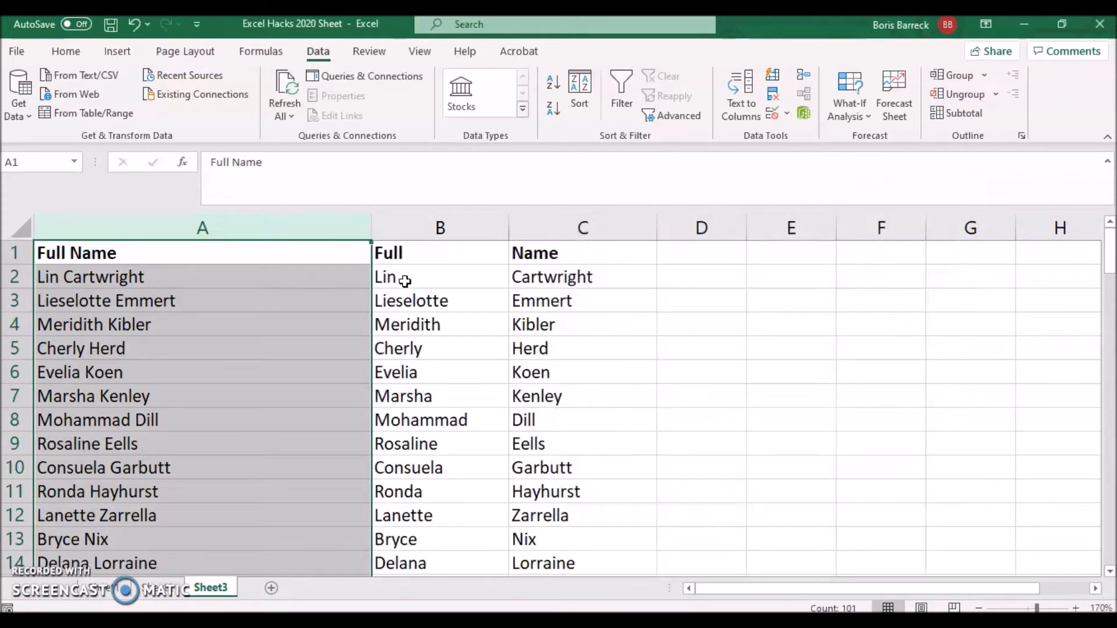
- Rename the split column headings to First Name in B1 and Last Name in C1
{"action": "left_click", "coordinate": [405, 257]}
{"action": "type", "text": "First Name"}
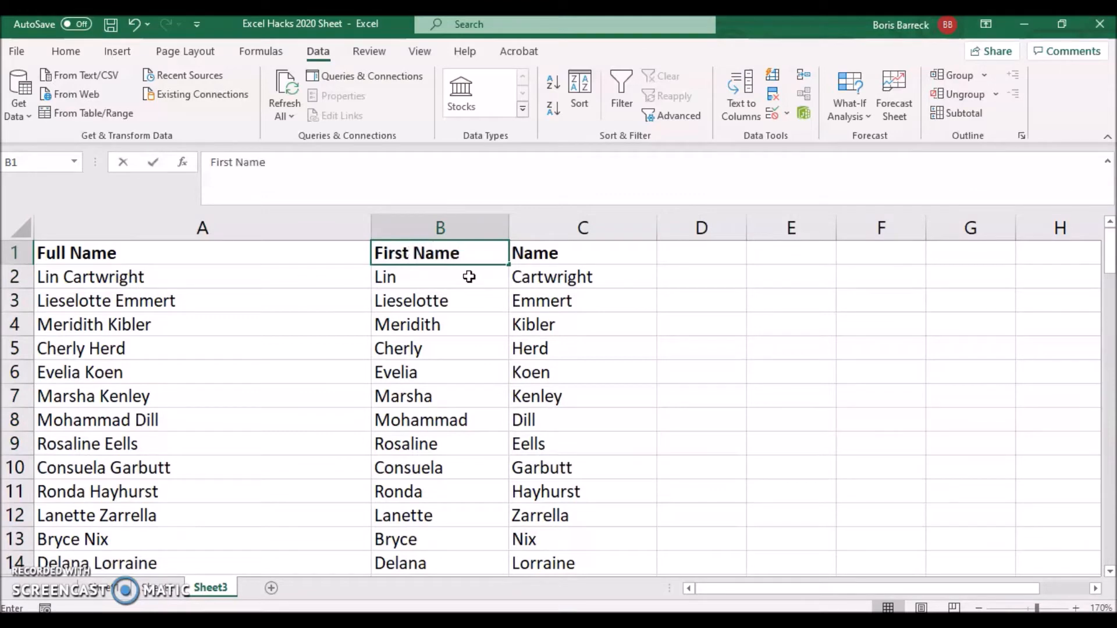
{"action": "double_click", "coordinate": [516, 253]}
{"action": "type", "text": "Last"}
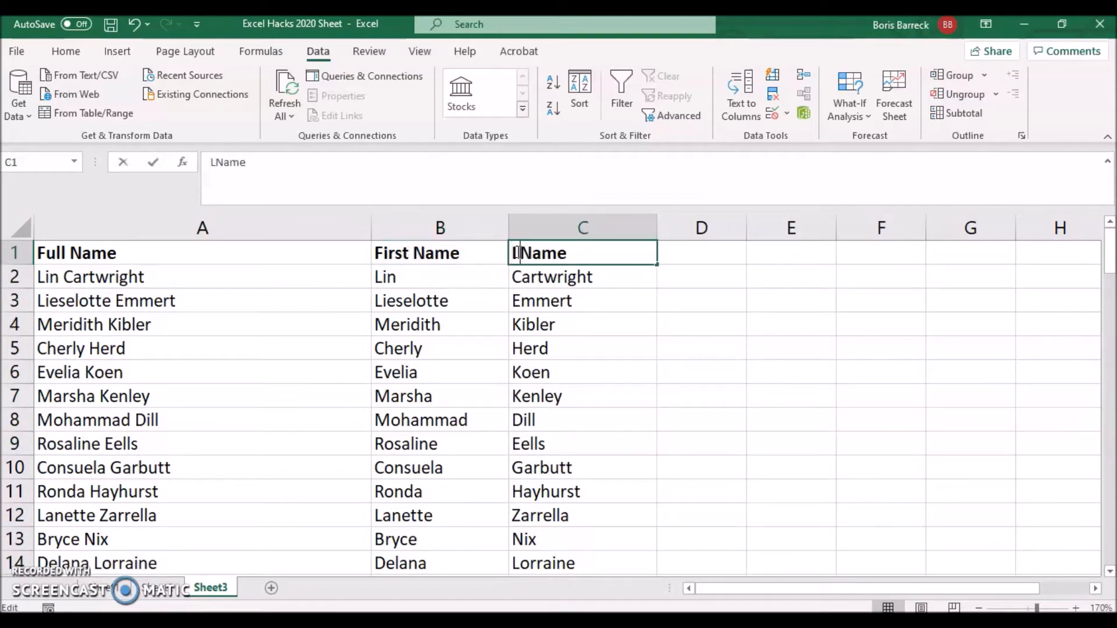
{"action": "left_click", "coordinate": [319, 261]}
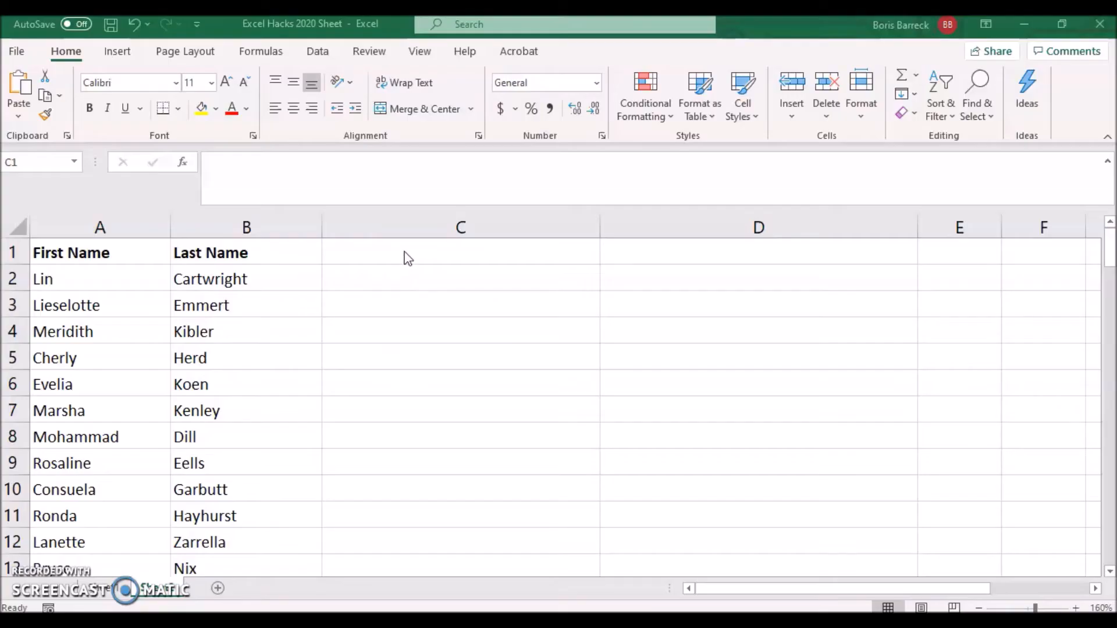
- Enter the formula =CONCATENATE(A1," ",B1) in C1 to join the first and last names with a space
{"action": "left_click", "coordinate": [396, 251]}
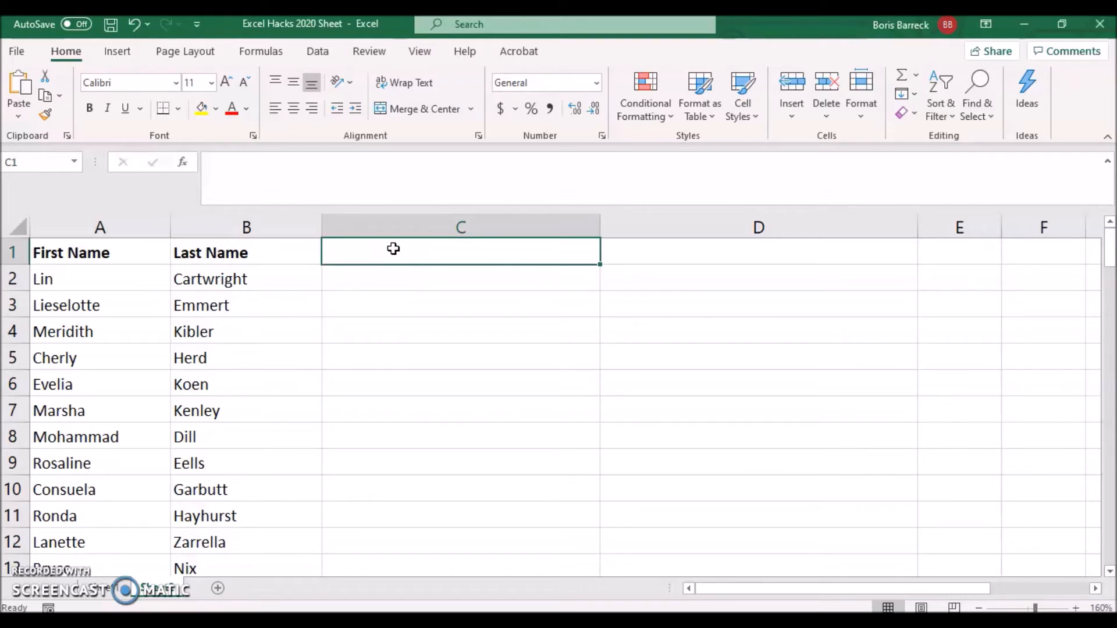
{"action": "double_click", "coordinate": [387, 250]}
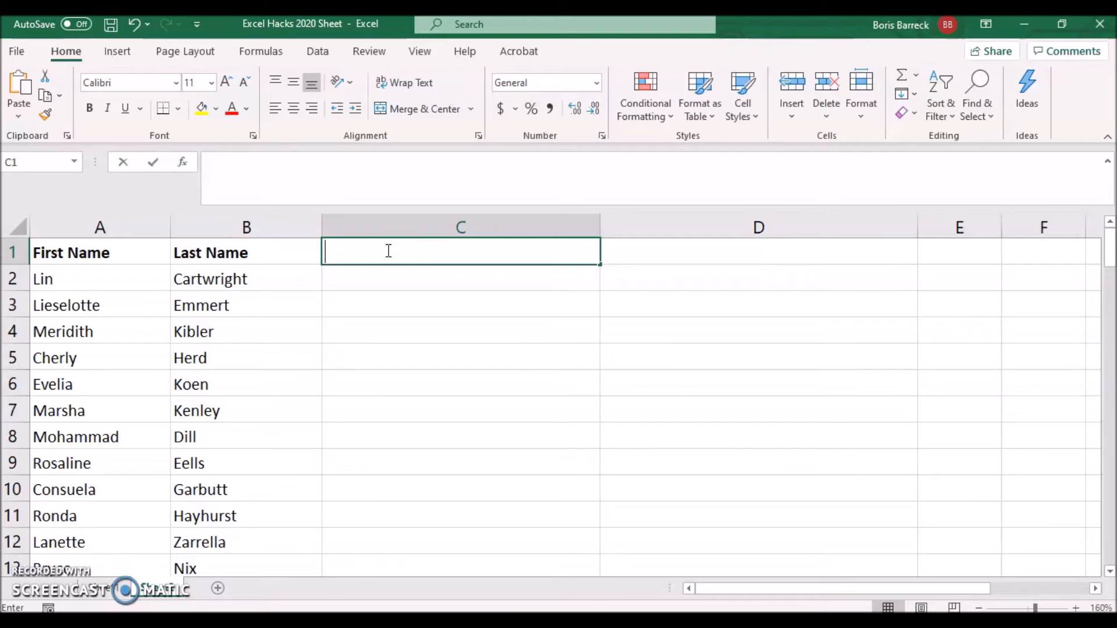
{"action": "type", "text": "=CONC"}
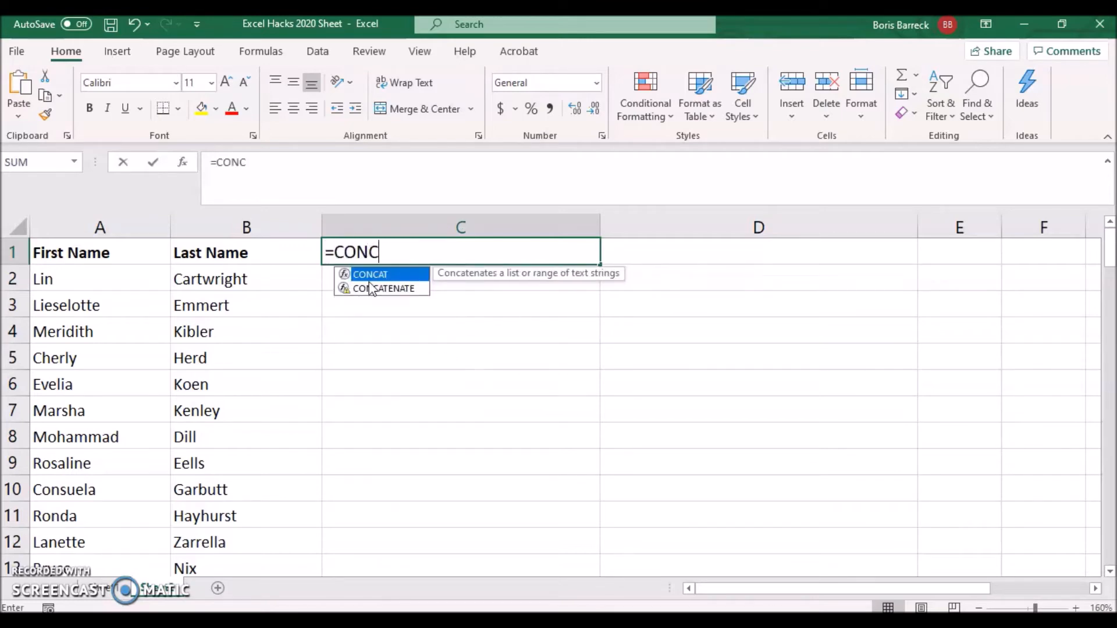
{"action": "double_click", "coordinate": [372, 288]}
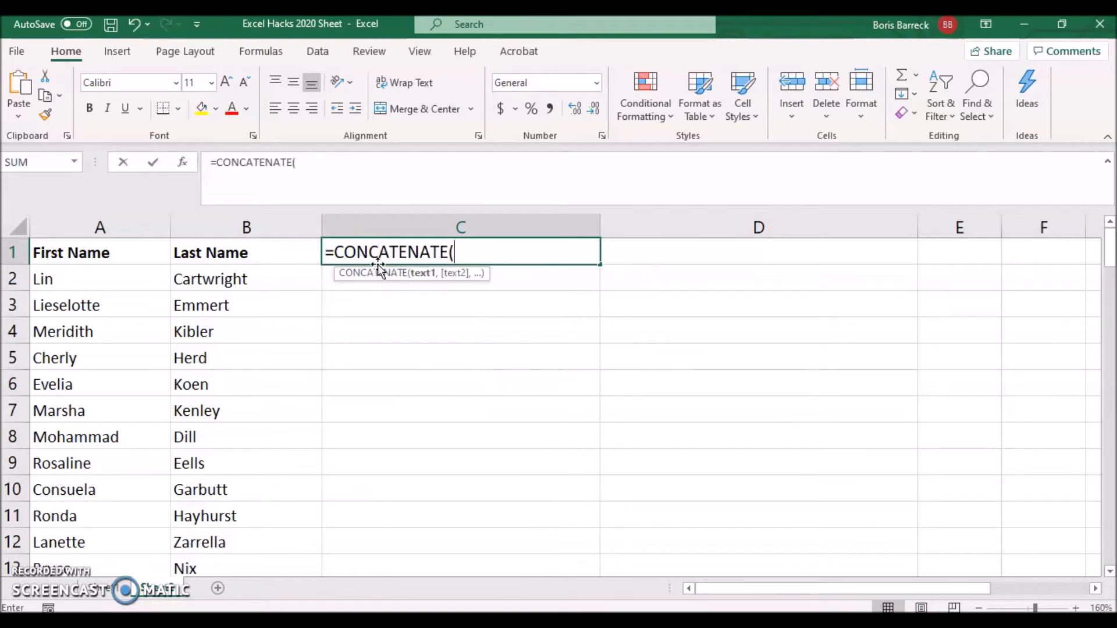
{"action": "left_click", "coordinate": [102, 249]}
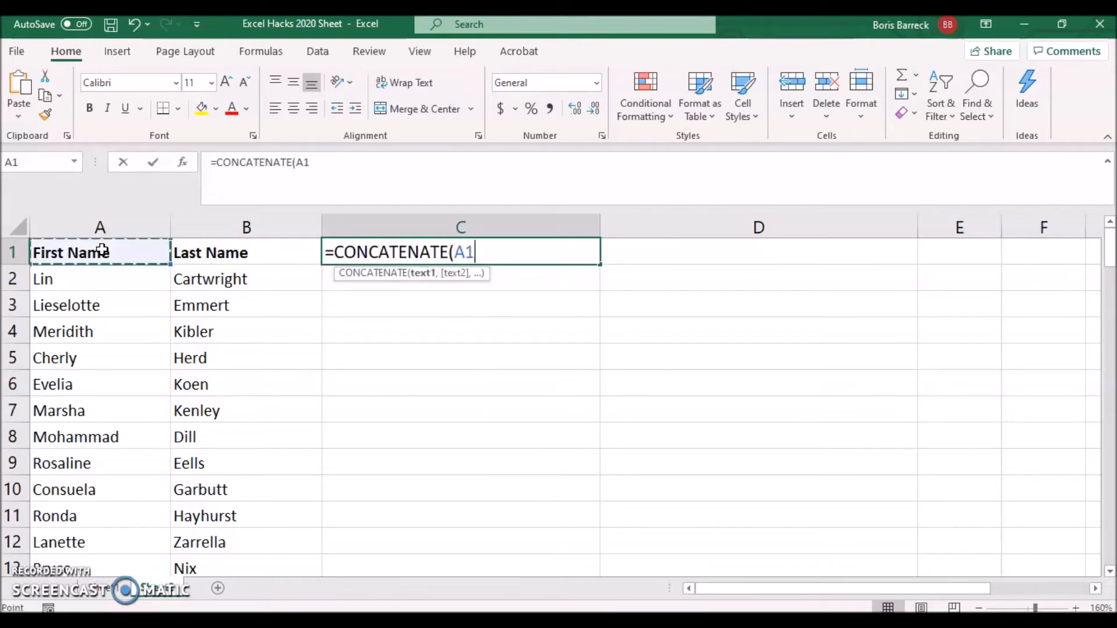
{"action": "type", "text": ","}
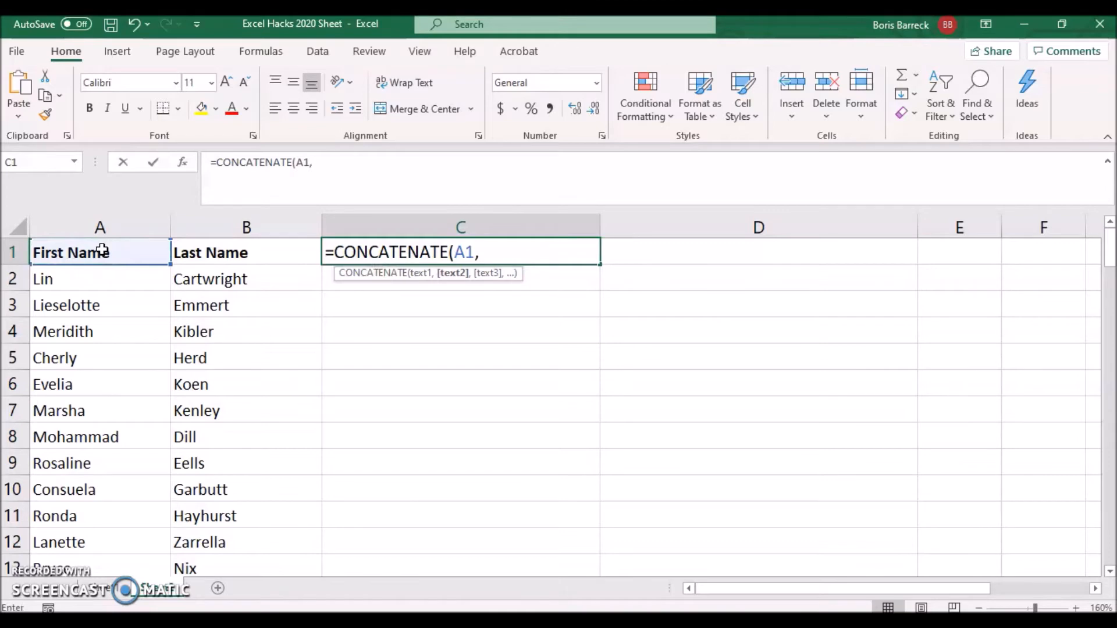
{"action": "type", "text": "\" \","}
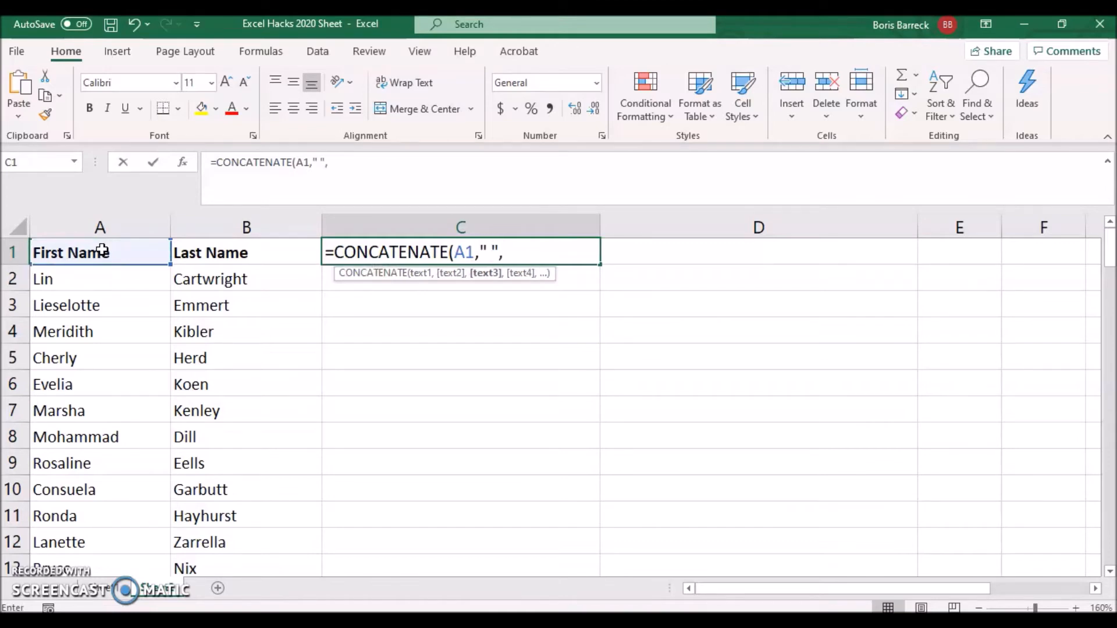
{"action": "left_click", "coordinate": [208, 252]}
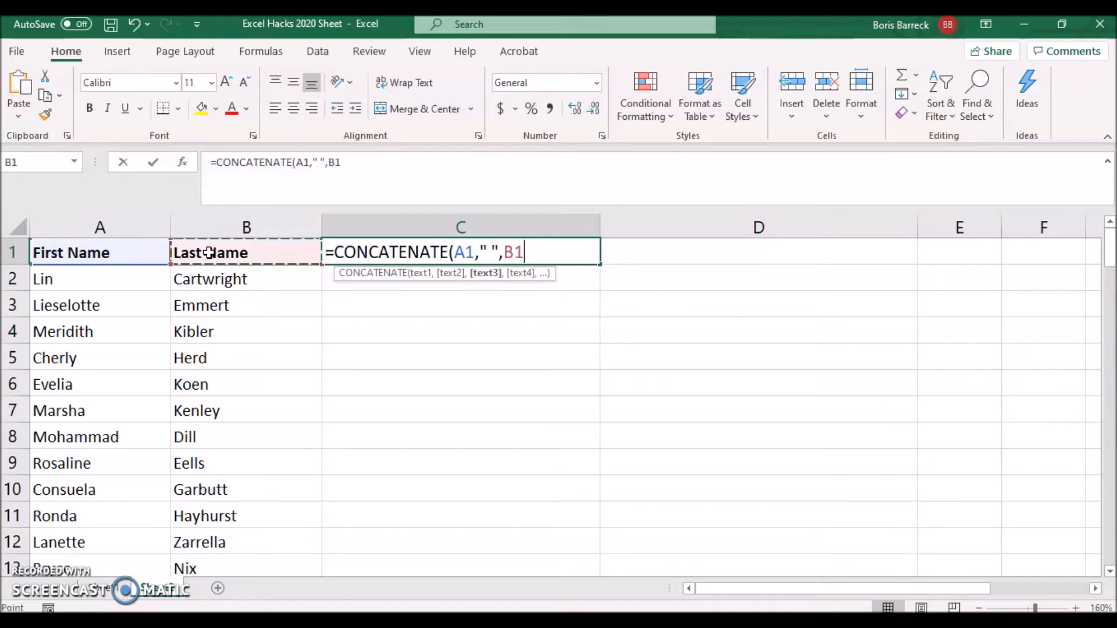
{"action": "key", "text": "Return"}
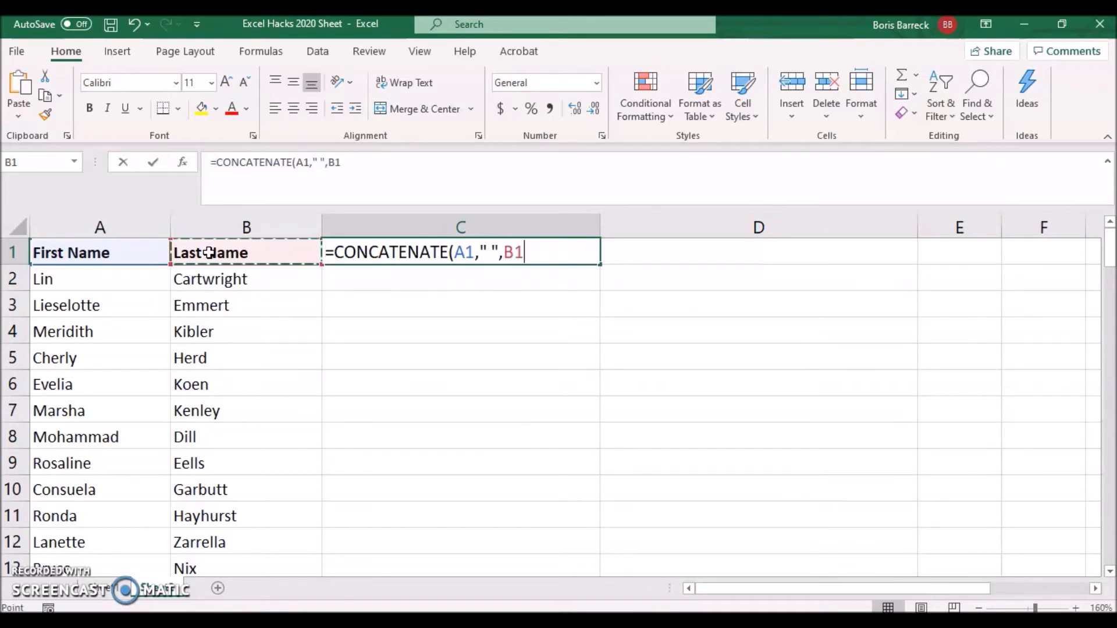
- Check the CONCATENATE formula in C1 and fill it down column C to the last row of names
{"action": "left_click", "coordinate": [448, 252]}
{"action": "left_click_drag", "start_coordinate": [348, 163], "coordinate": [212, 162]}
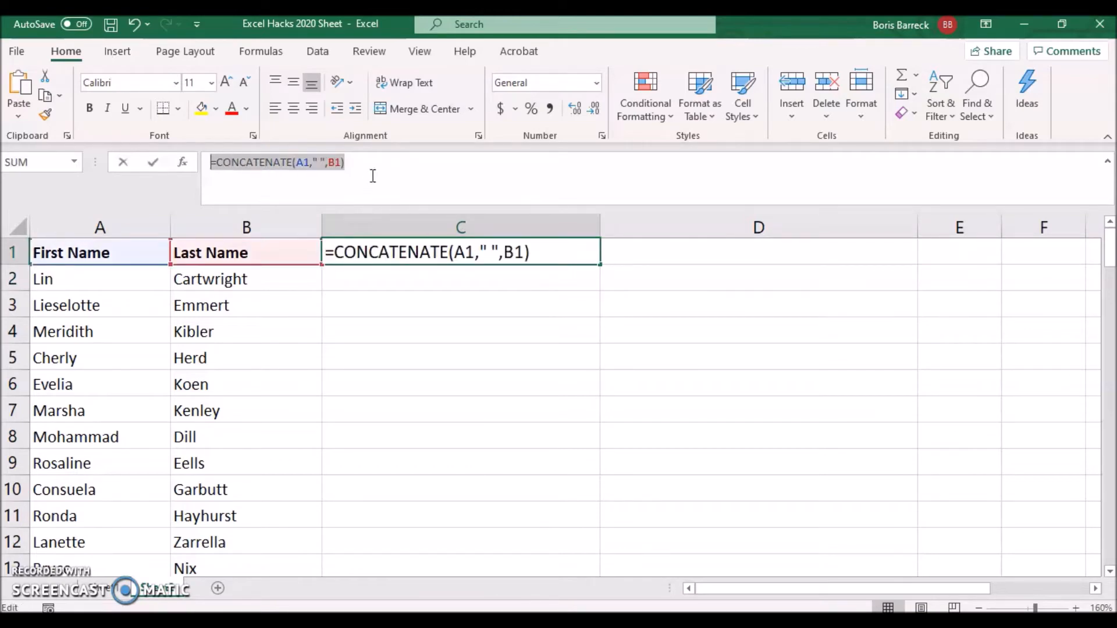
{"action": "left_click", "coordinate": [427, 271]}
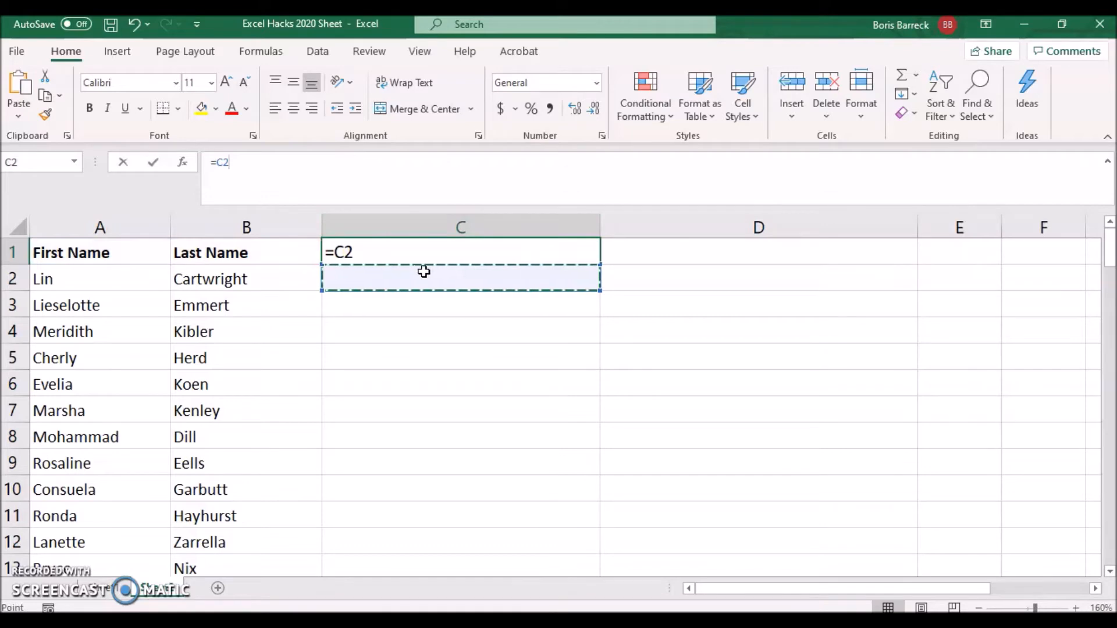
{"action": "key", "text": "Escape"}
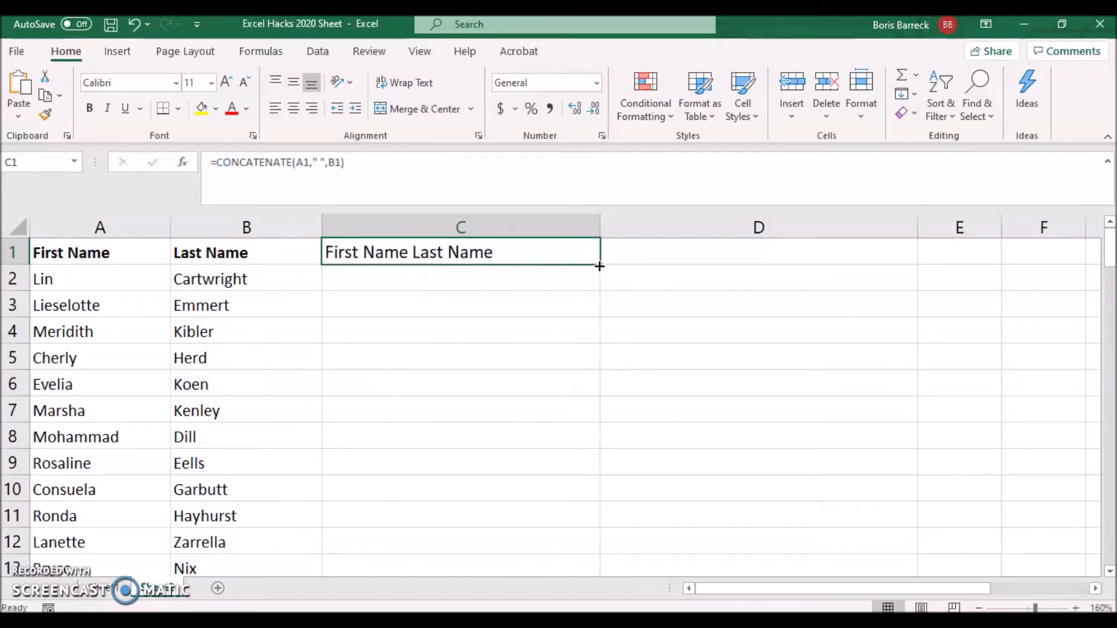
{"action": "double_click", "coordinate": [601, 265]}
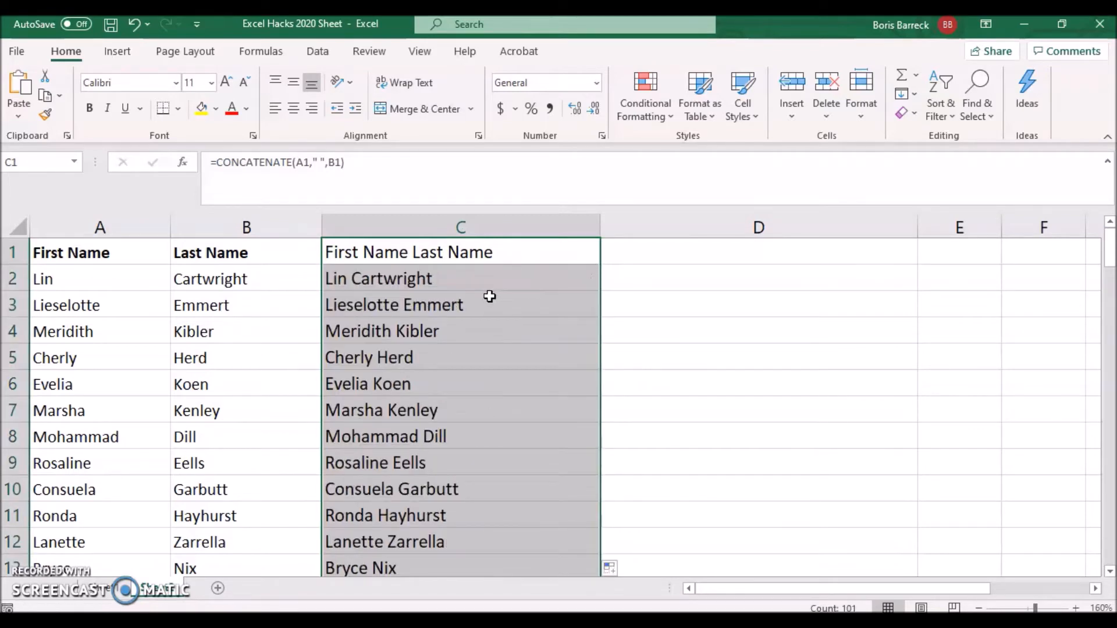
{"action": "left_click", "coordinate": [519, 285]}
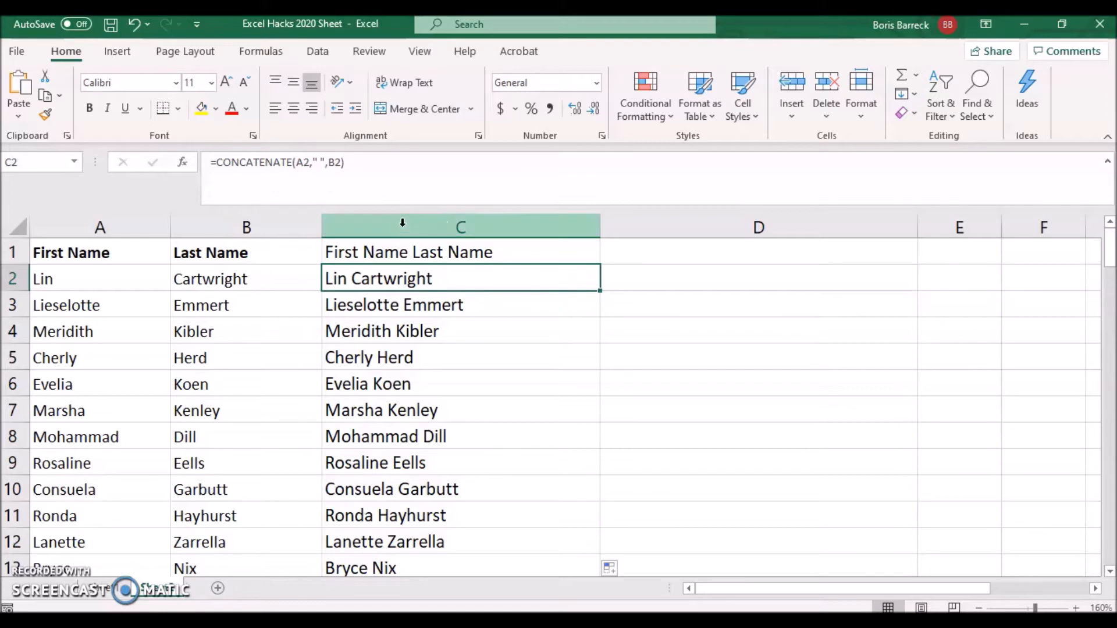
- Copy the combined names in column C and paste them as values only into column D, starting at D1
{"action": "left_click", "coordinate": [475, 226]}
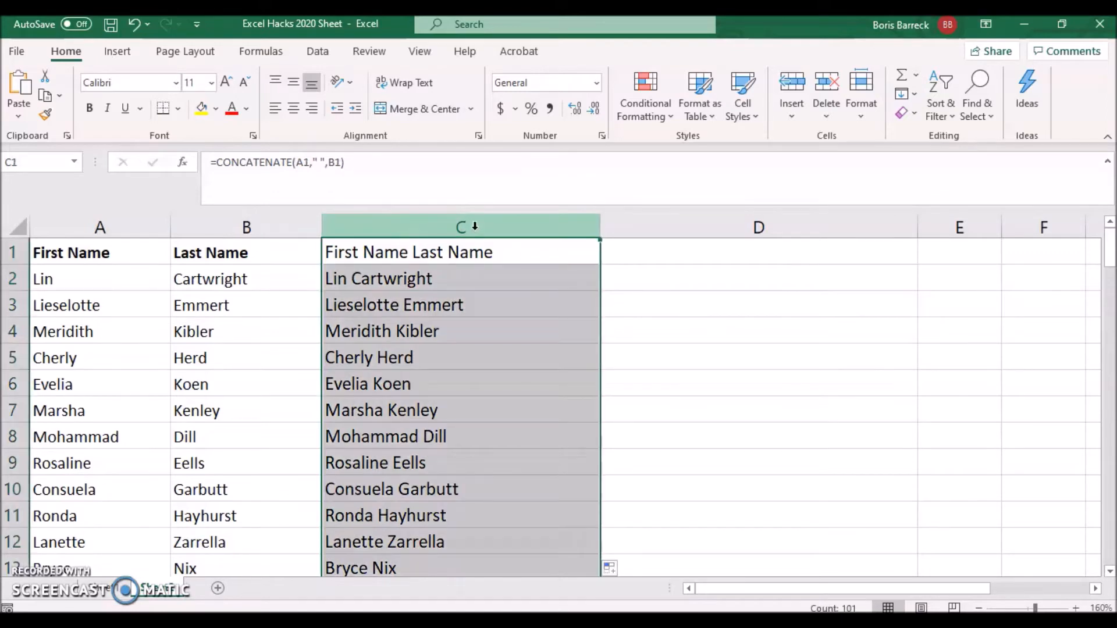
{"action": "right_click", "coordinate": [491, 227]}
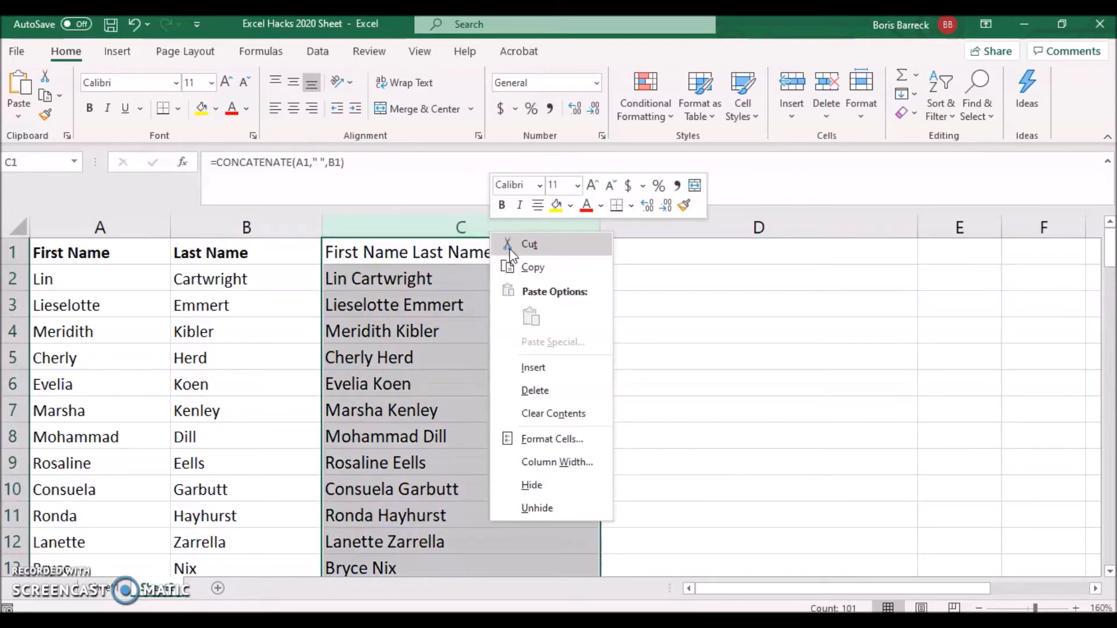
{"action": "left_click", "coordinate": [529, 269]}
{"action": "left_click", "coordinate": [683, 255]}
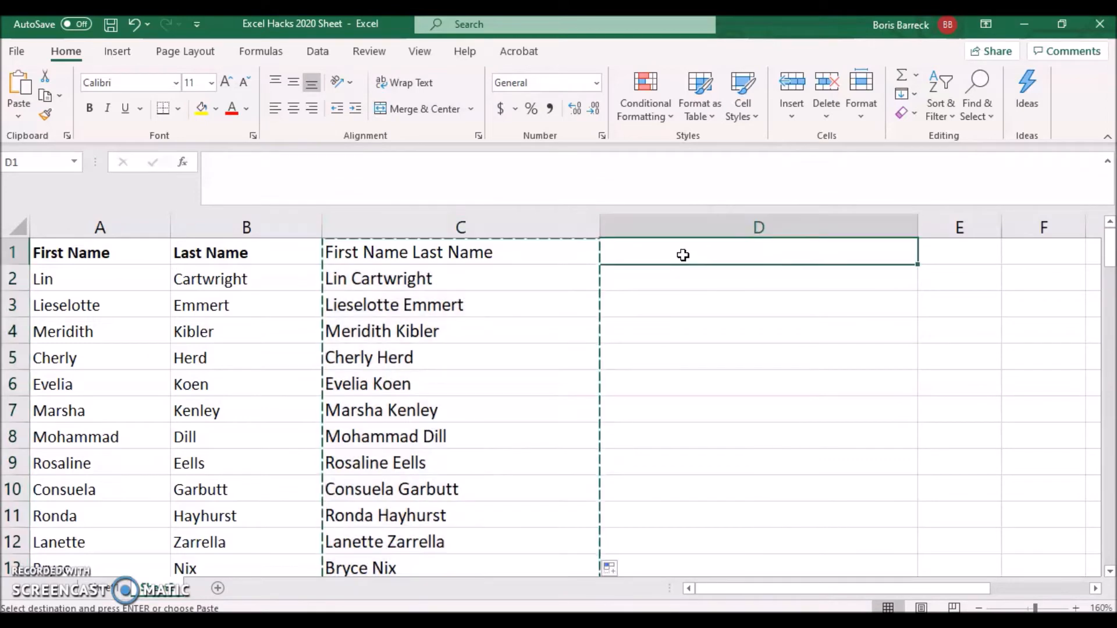
{"action": "right_click", "coordinate": [683, 255]}
{"action": "mouse_move", "coordinate": [852, 264]}
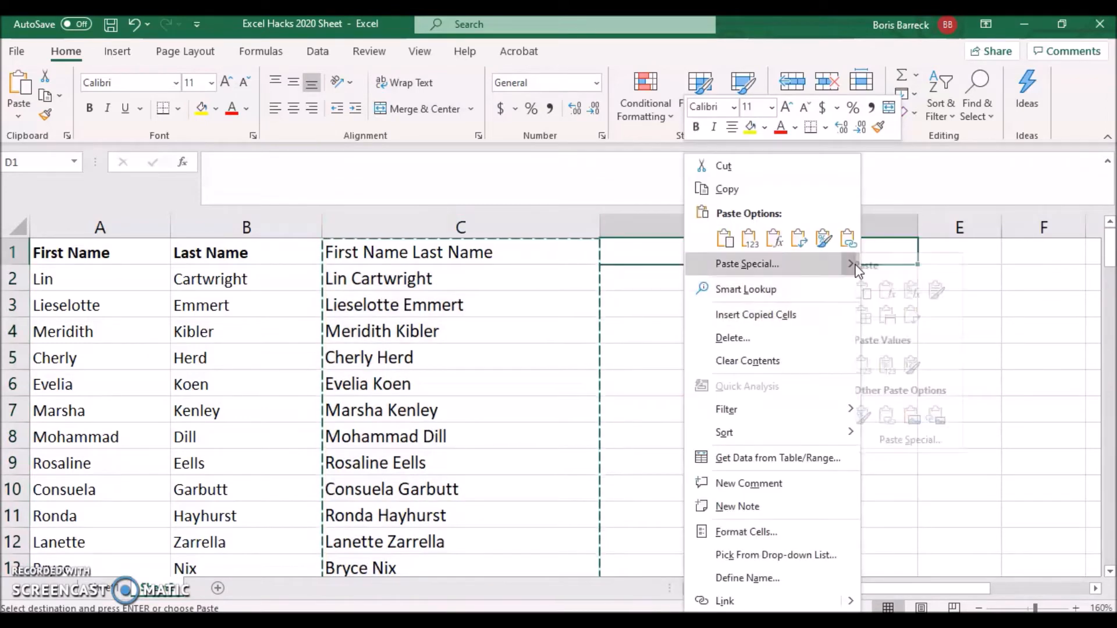
{"action": "left_click", "coordinate": [883, 369]}
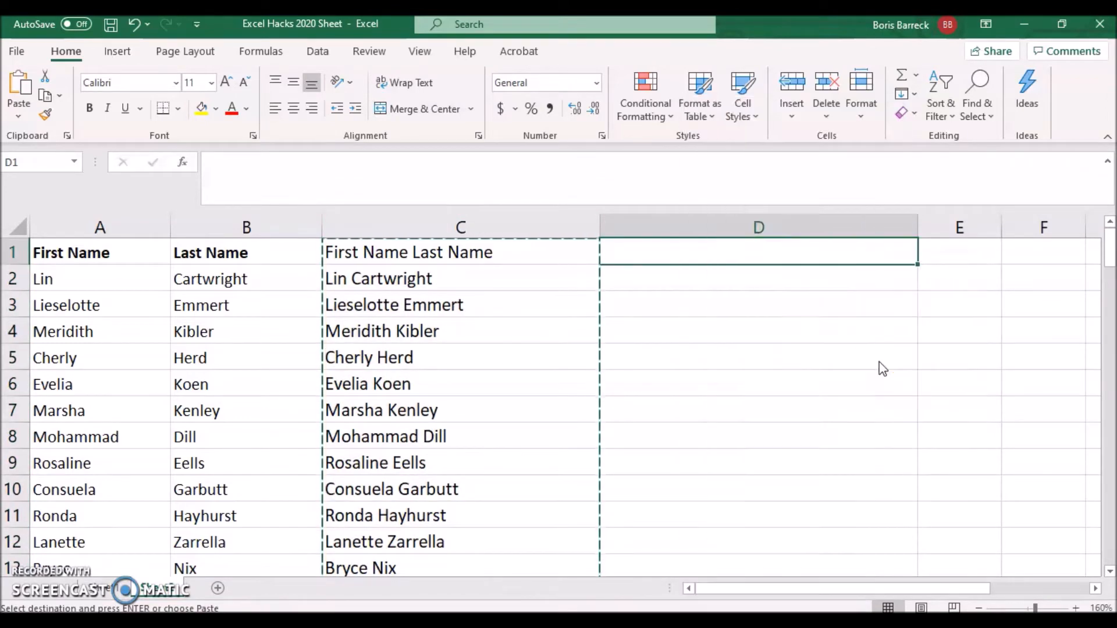
{"action": "left_click", "coordinate": [736, 256]}
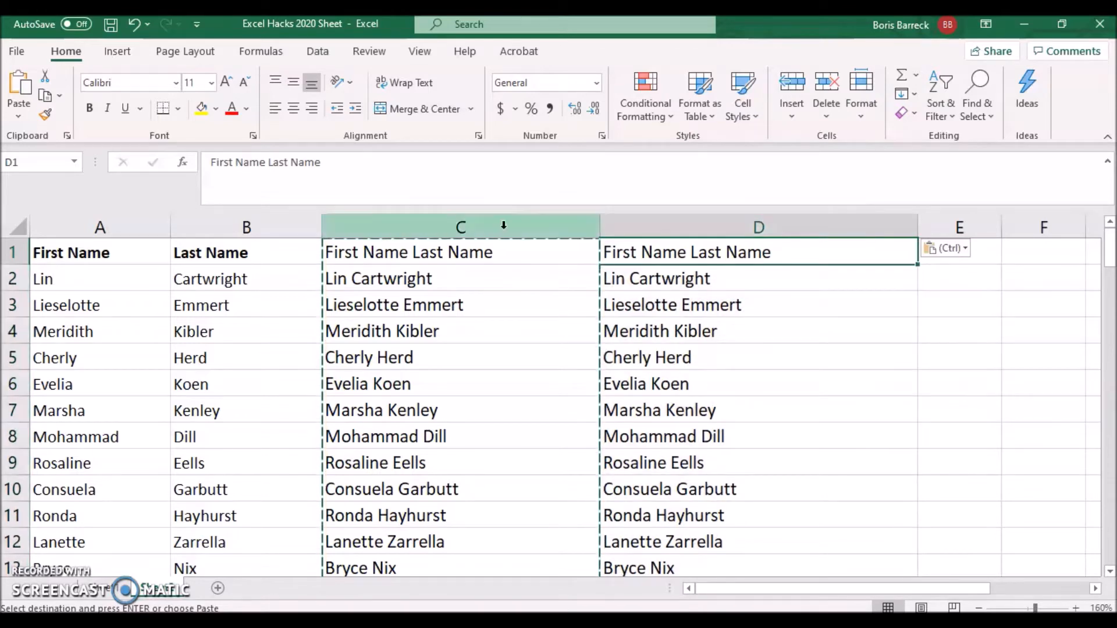
{"action": "left_click", "coordinate": [612, 274]}
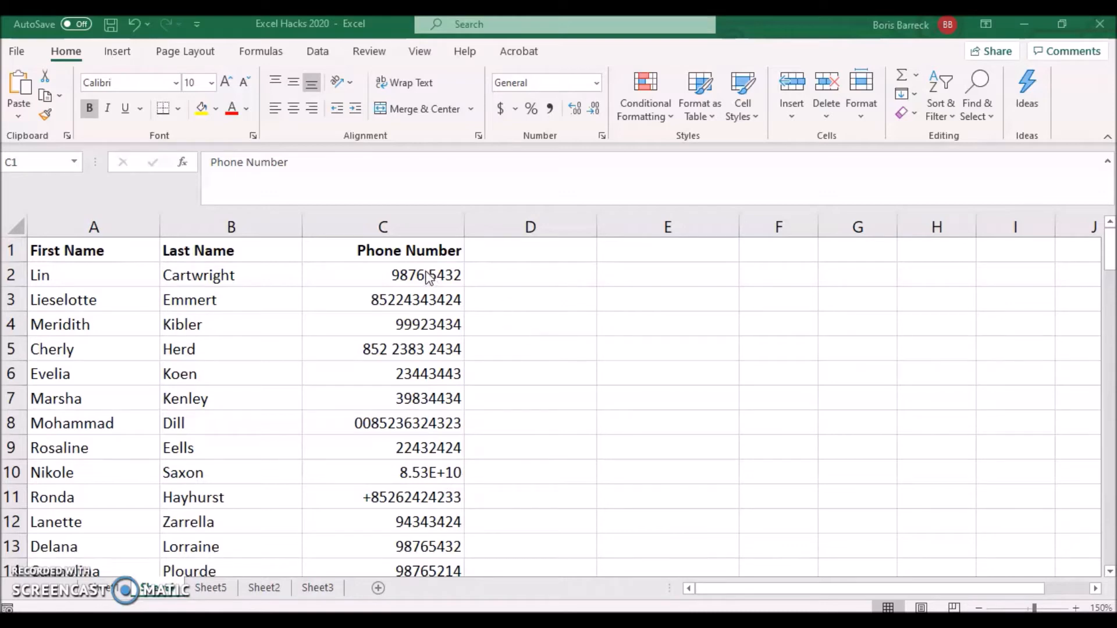
- Remove all spaces from the Phone Number column by replacing every space with nothing
{"action": "left_click", "coordinate": [412, 226]}
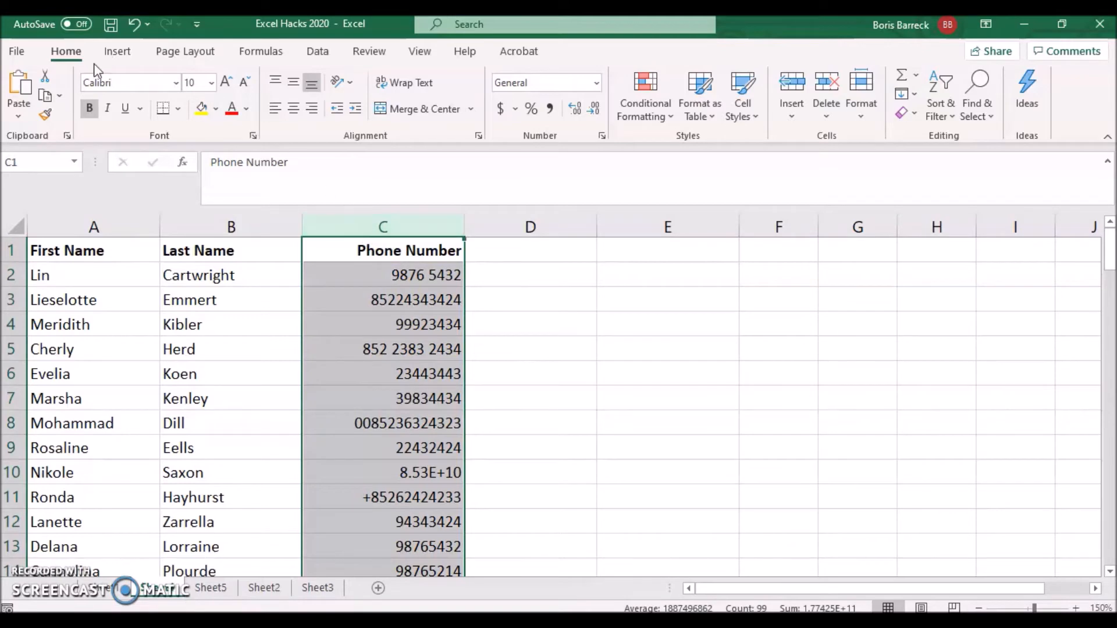
{"action": "left_click", "coordinate": [983, 114]}
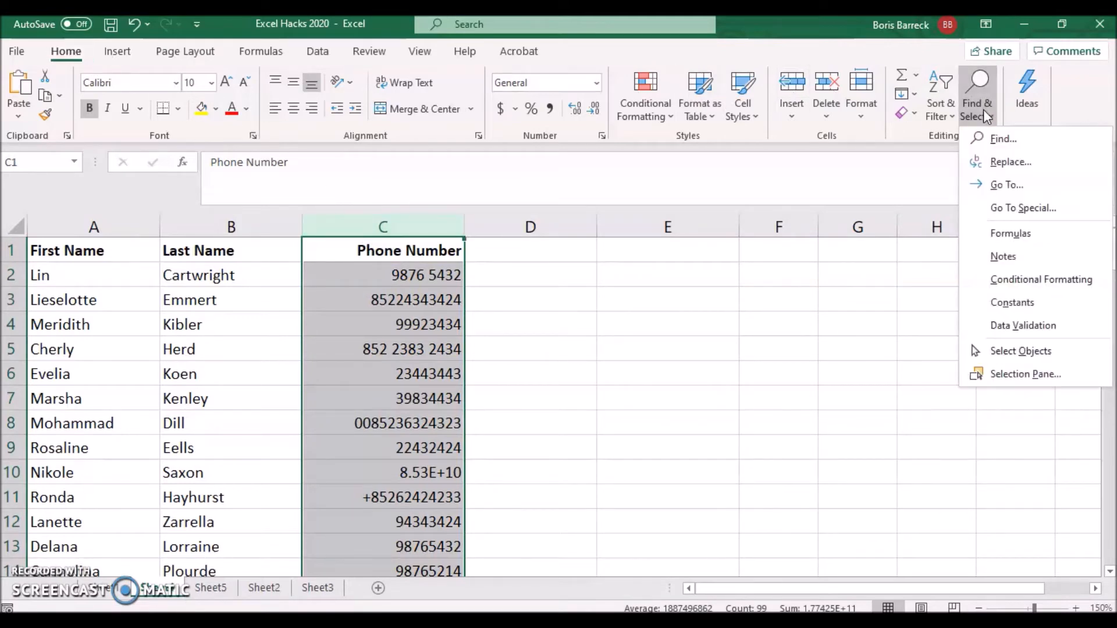
{"action": "left_click", "coordinate": [1000, 167]}
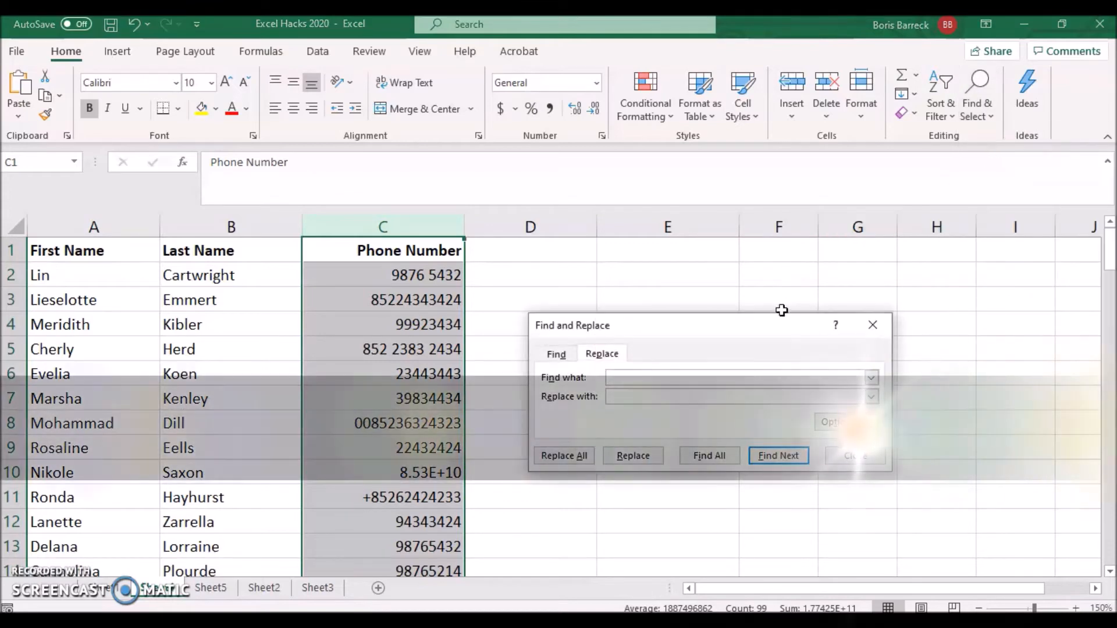
{"action": "left_click", "coordinate": [627, 394]}
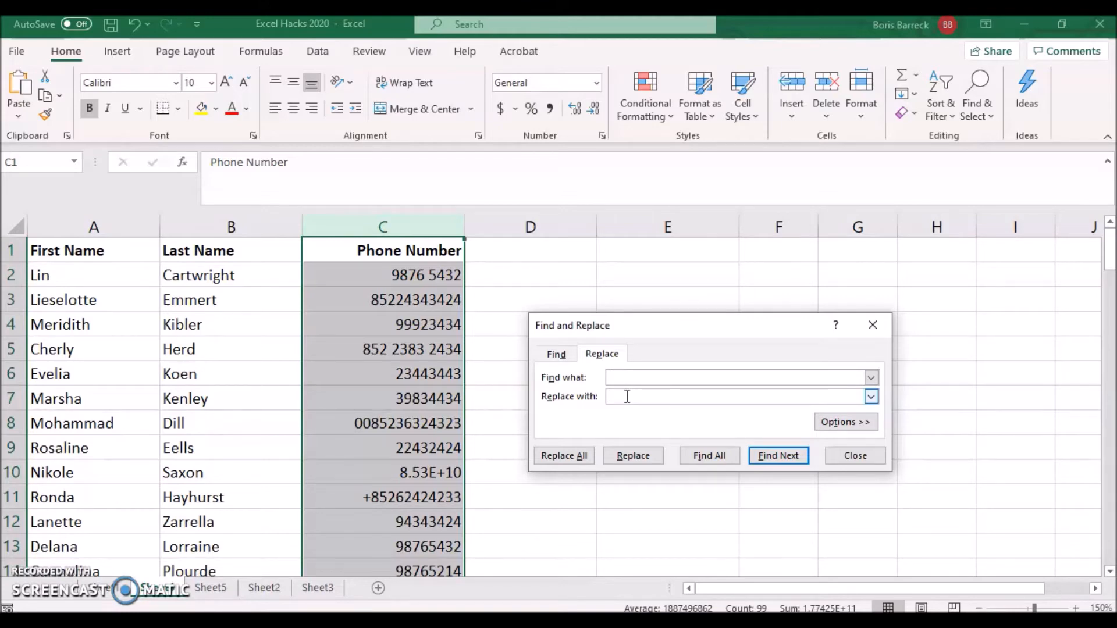
{"action": "left_click", "coordinate": [560, 457]}
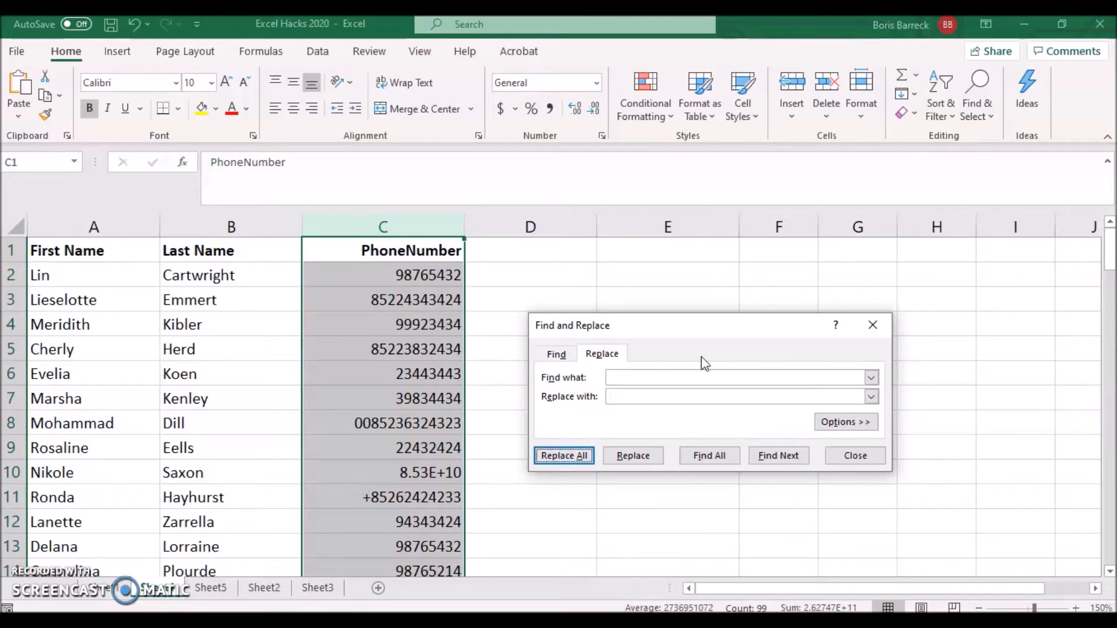
{"action": "left_click", "coordinate": [872, 324]}
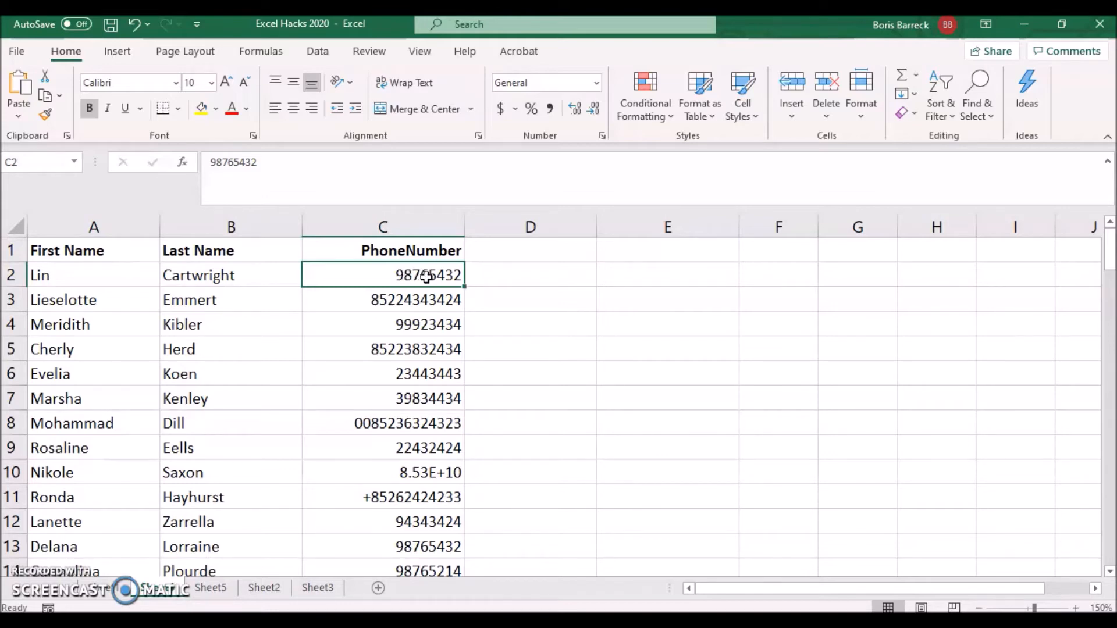
- Enter the formula =RIGHT(C2,8) in D2 to extract the last eight digits of the phone number
{"action": "double_click", "coordinate": [494, 278]}
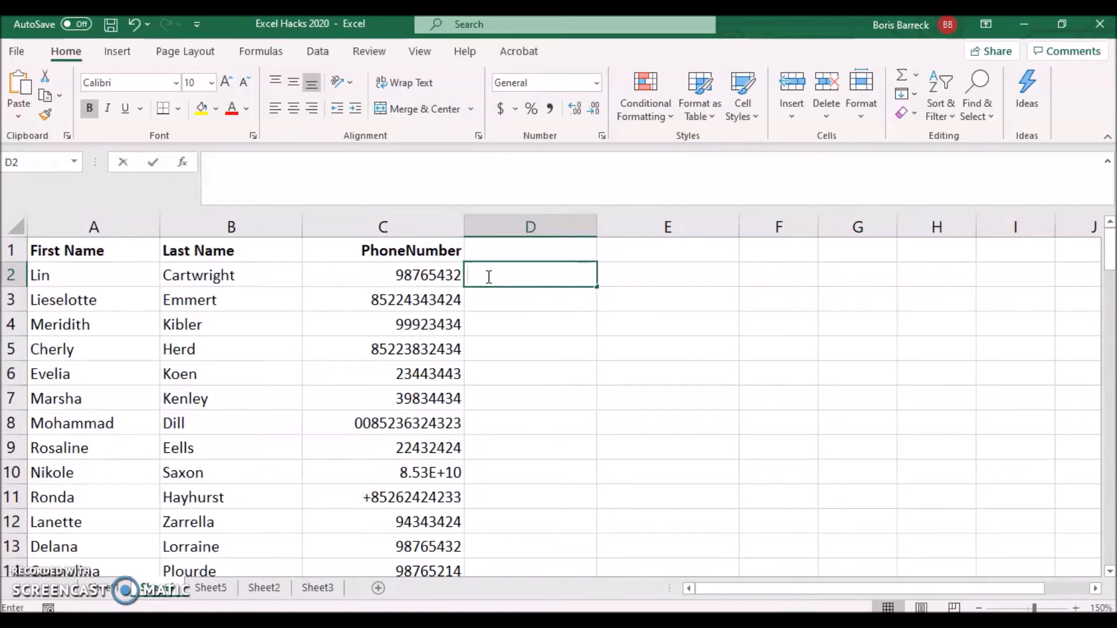
{"action": "type", "text": "=RIGHT"}
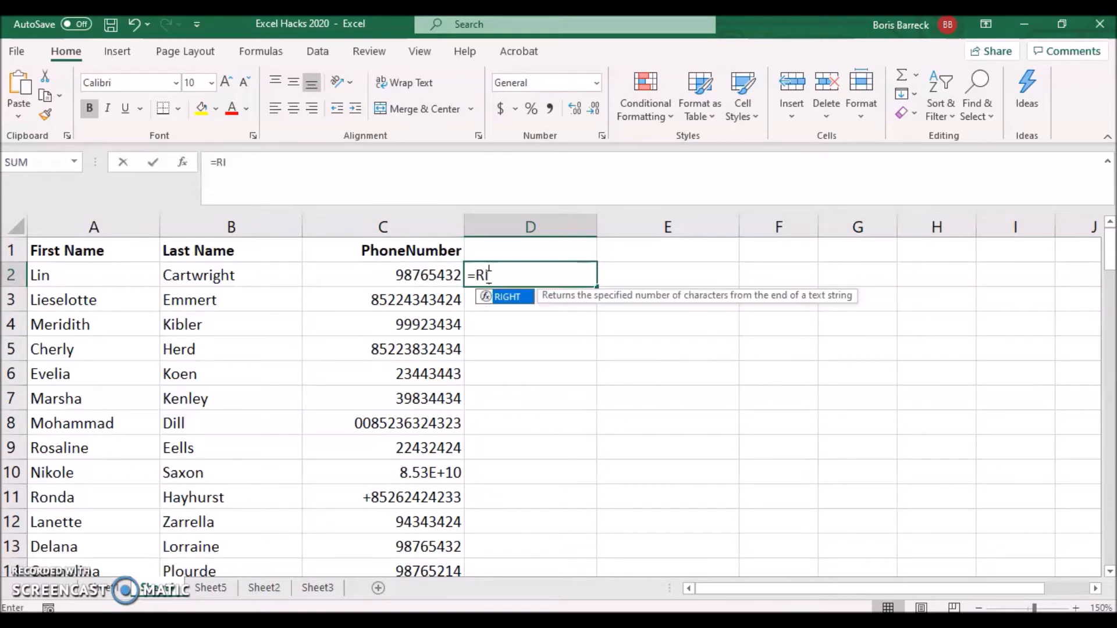
{"action": "double_click", "coordinate": [507, 300]}
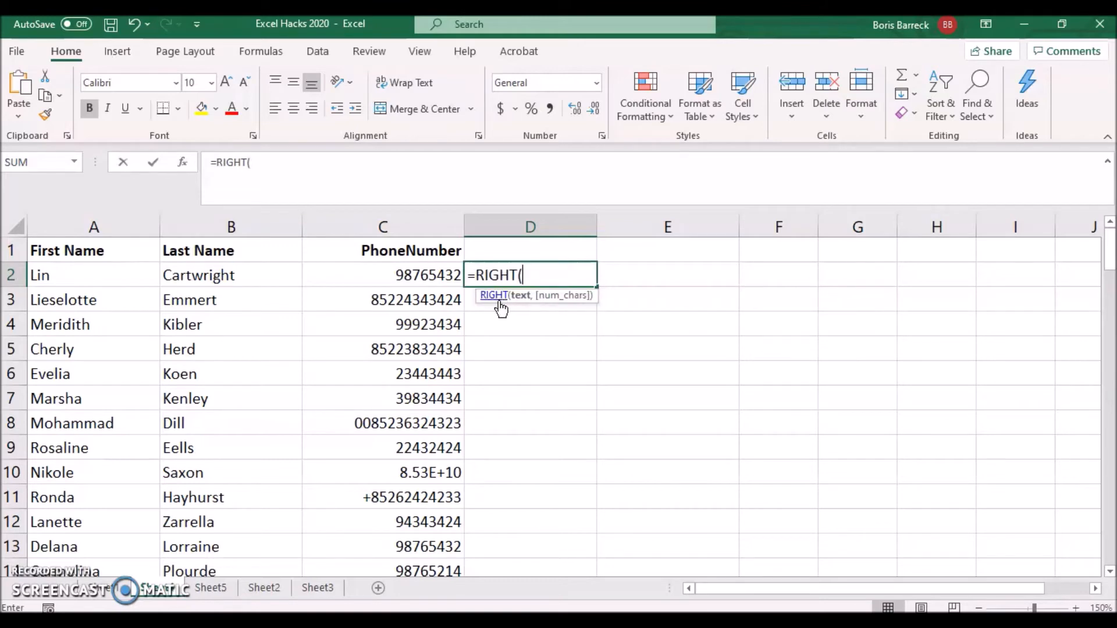
{"action": "left_click", "coordinate": [445, 275]}
{"action": "type", "text": ",8"}
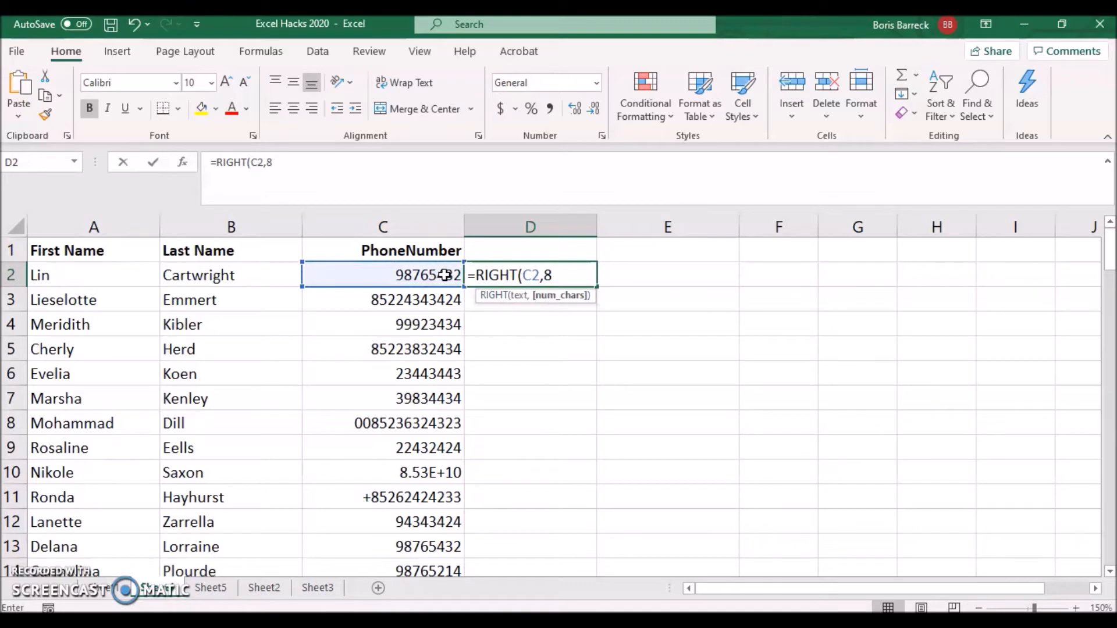
{"action": "key", "text": "Return"}
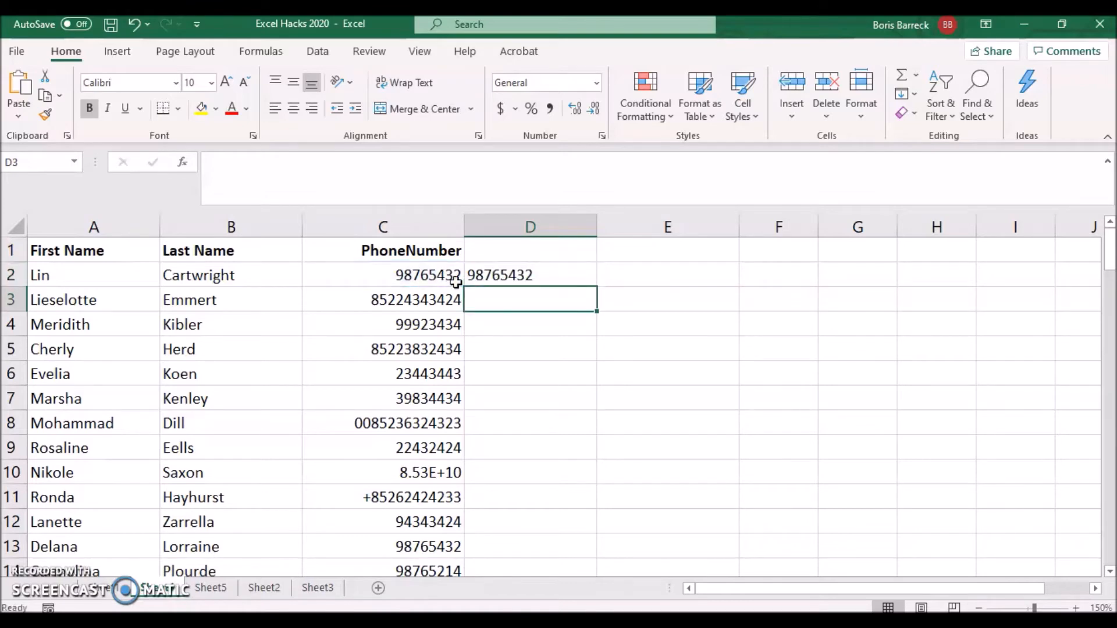
- Fill the RIGHT formula from D2 down column D to the last guest and check the extracted numbers
{"action": "left_click", "coordinate": [512, 278]}
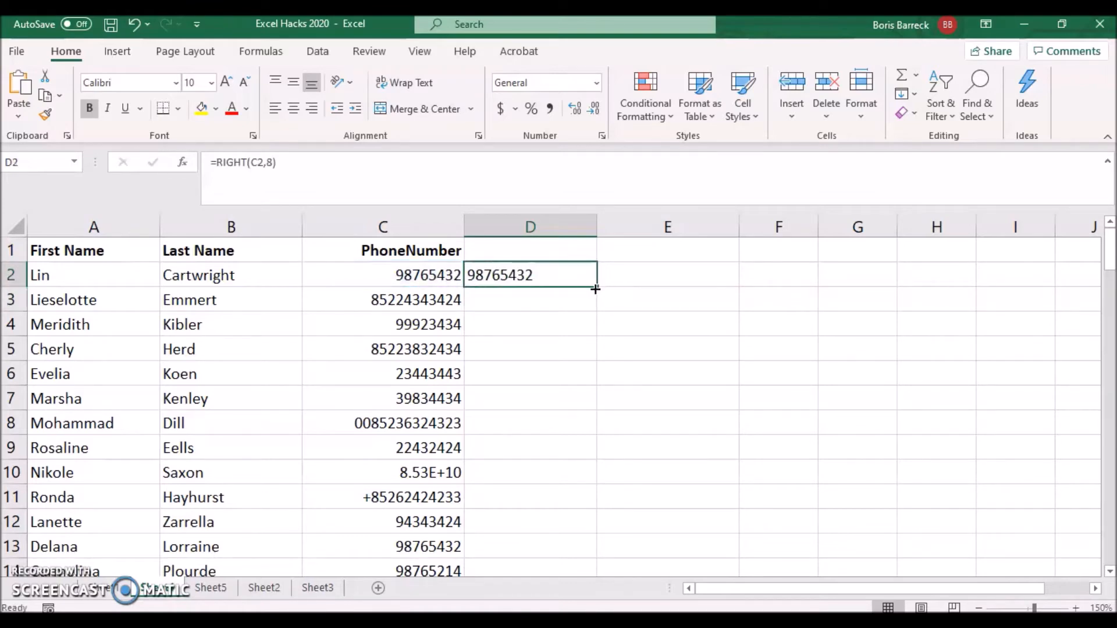
{"action": "double_click", "coordinate": [599, 288]}
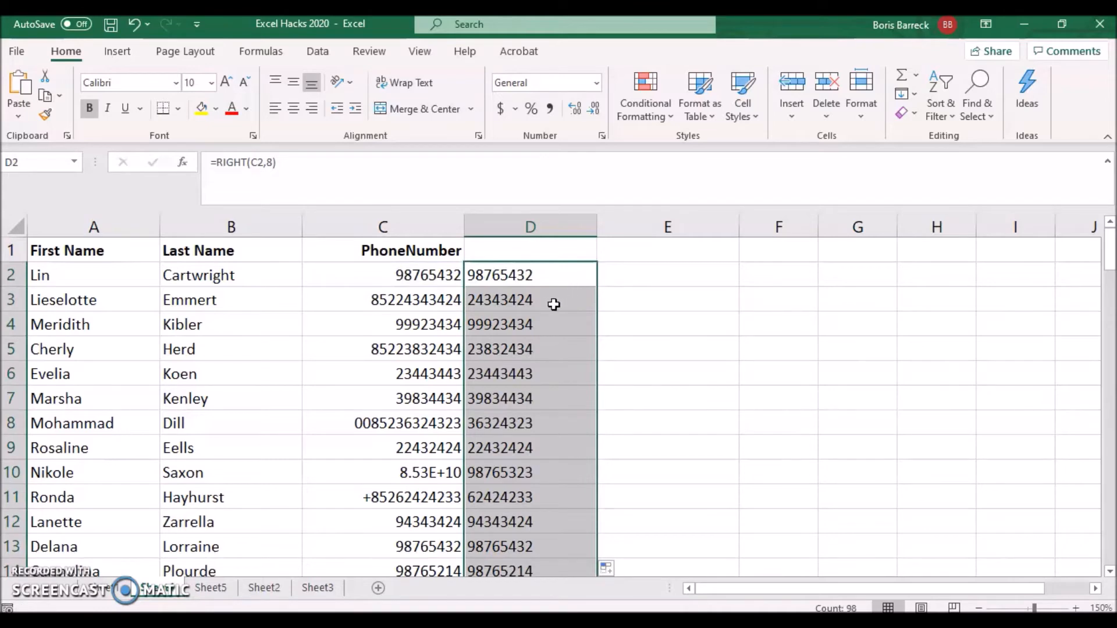
{"action": "left_click", "coordinate": [551, 276]}
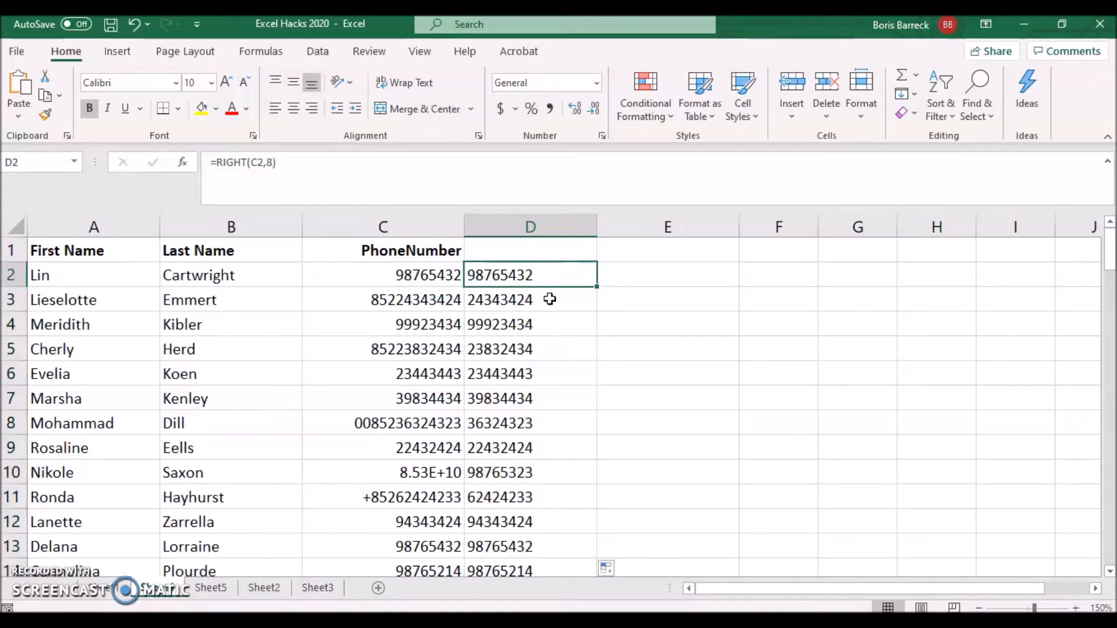
{"action": "scroll", "coordinate": [550, 299], "scroll_direction": "down", "scroll_amount": 2}
{"action": "scroll", "coordinate": [550, 300], "scroll_direction": "up", "scroll_amount": 2}
- Enter the formula ="+852"&D2 in E2 to add the country code before the eight-digit number
{"action": "left_click", "coordinate": [617, 276]}
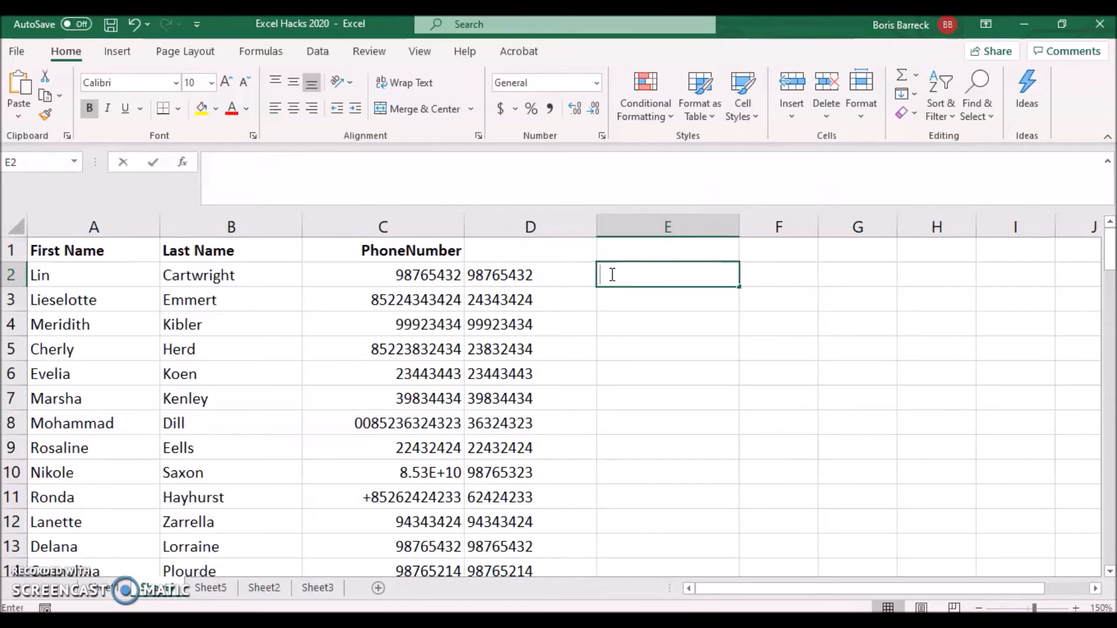
{"action": "type", "text": "=\"+852"}
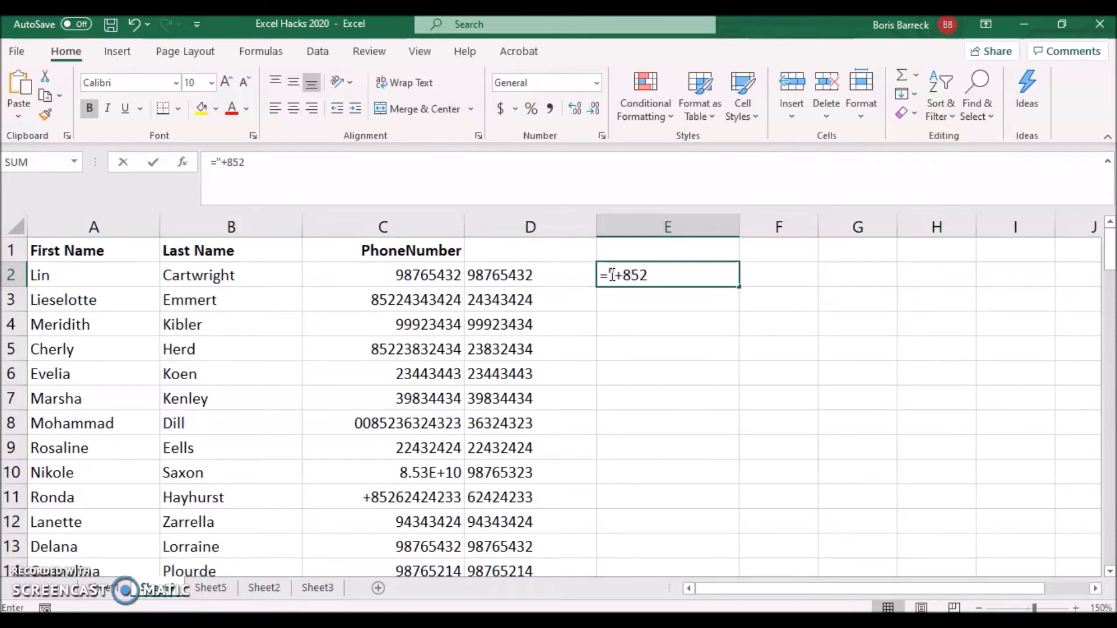
{"action": "type", "text": "\"&"}
{"action": "left_click", "coordinate": [566, 265]}
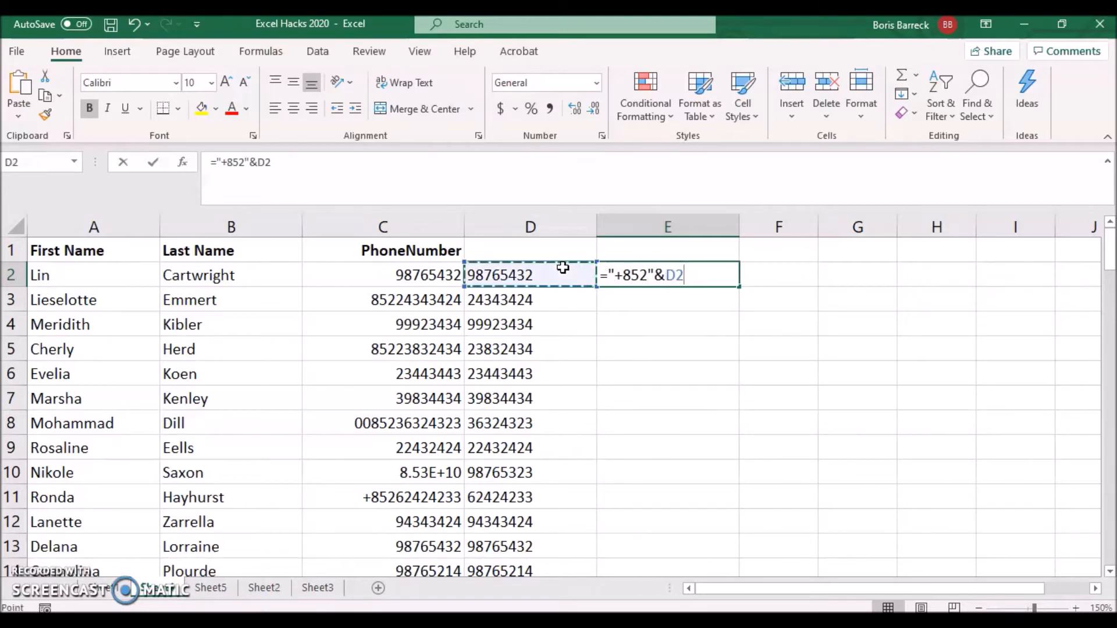
{"action": "key", "text": "Return"}
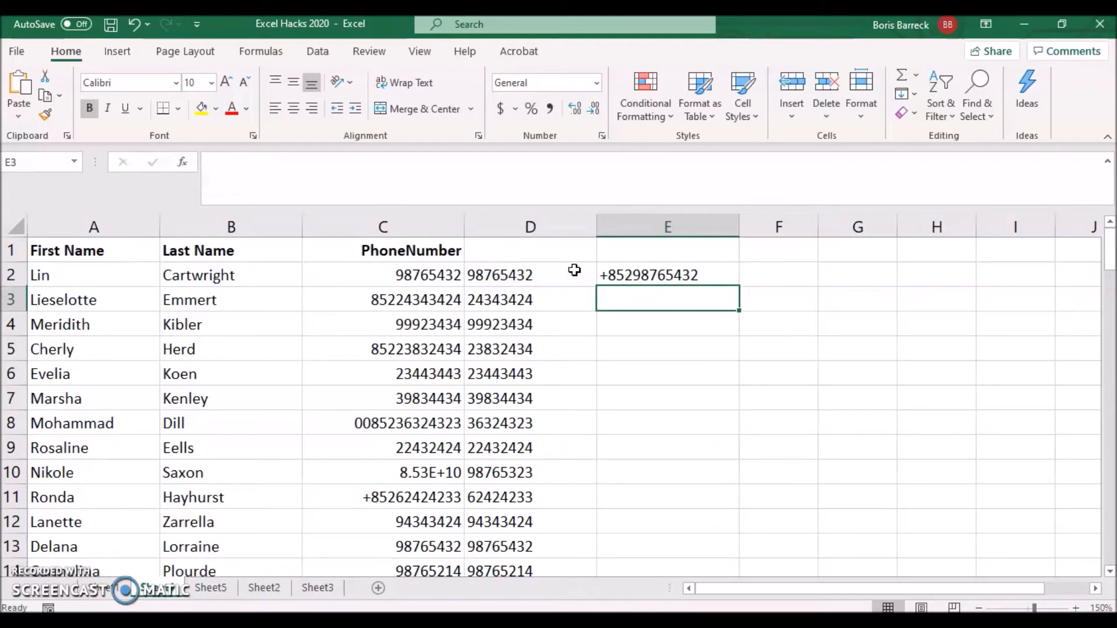
- Fill the country code formula from E2 down column E to the last guest and review the results
{"action": "left_click", "coordinate": [635, 275]}
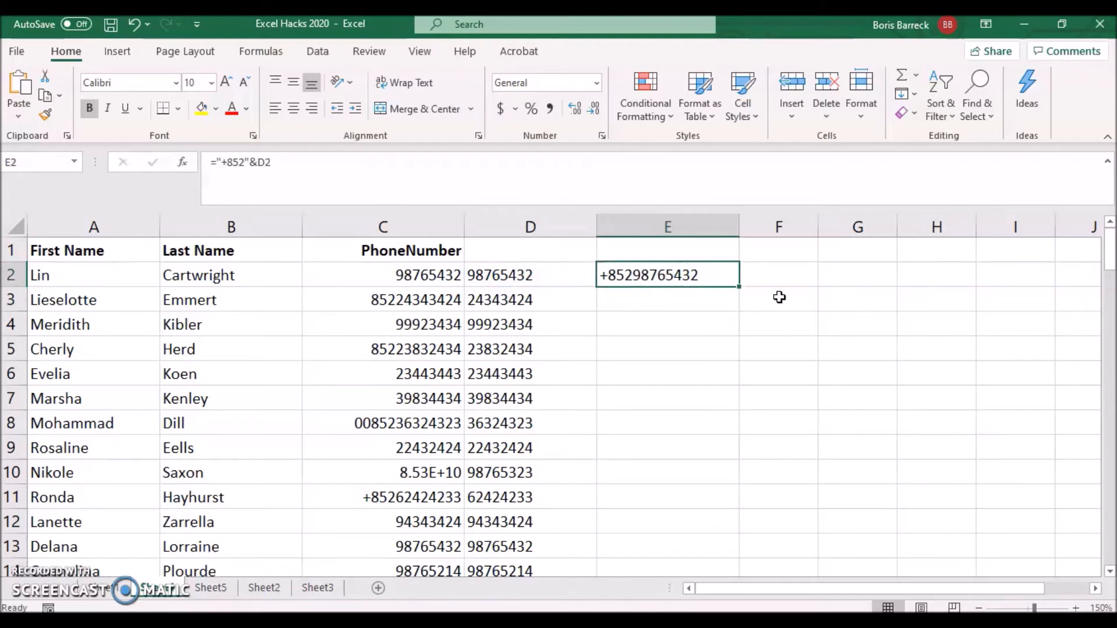
{"action": "double_click", "coordinate": [738, 287]}
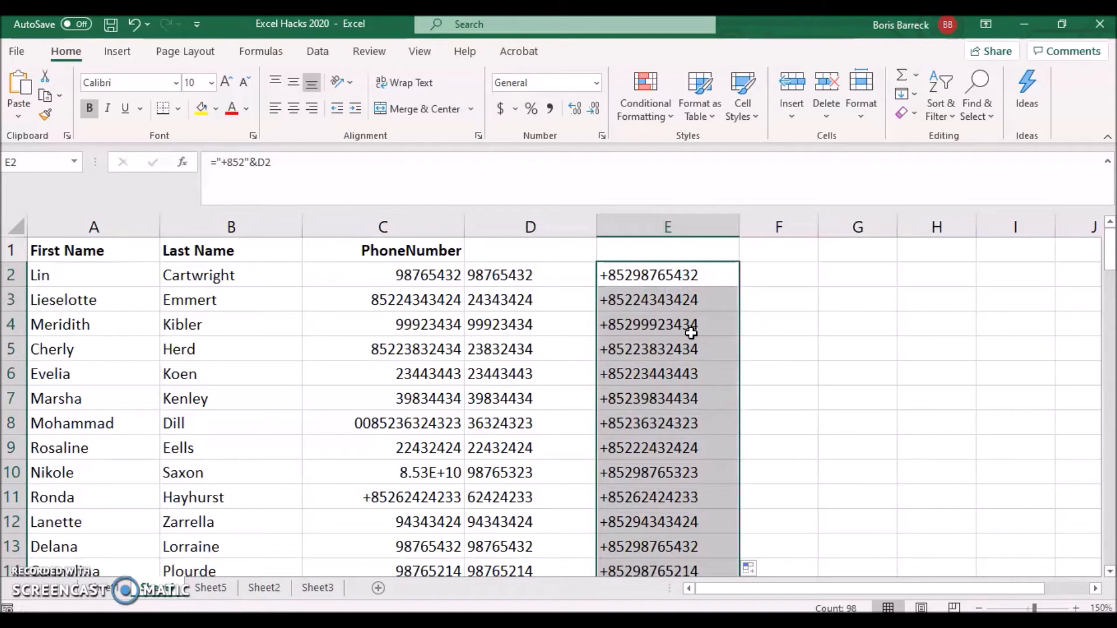
{"action": "scroll", "coordinate": [692, 331], "scroll_direction": "down", "scroll_amount": 7}
{"action": "scroll", "coordinate": [693, 329], "scroll_direction": "up", "scroll_amount": 4}
{"action": "scroll", "coordinate": [693, 330], "scroll_direction": "up", "scroll_amount": 3}
{"action": "left_click", "coordinate": [639, 276]}
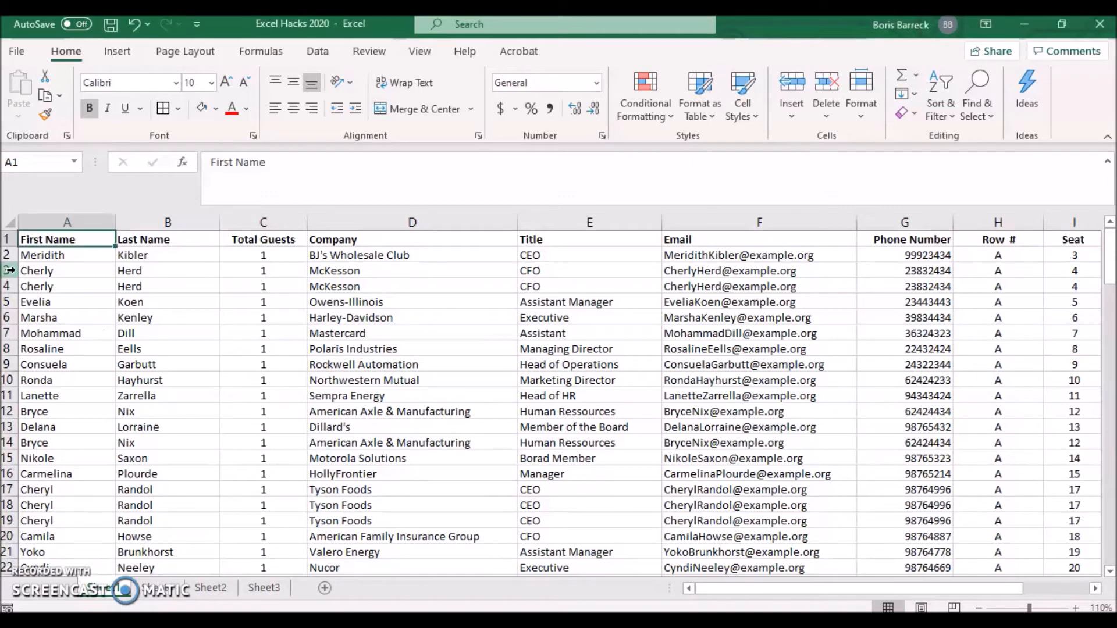
- Examine the repeated guest entries in rows 3 and 4, rows 12 and 14, and rows 17 to 19
{"action": "left_click_drag", "start_coordinate": [10, 269], "coordinate": [10, 287]}
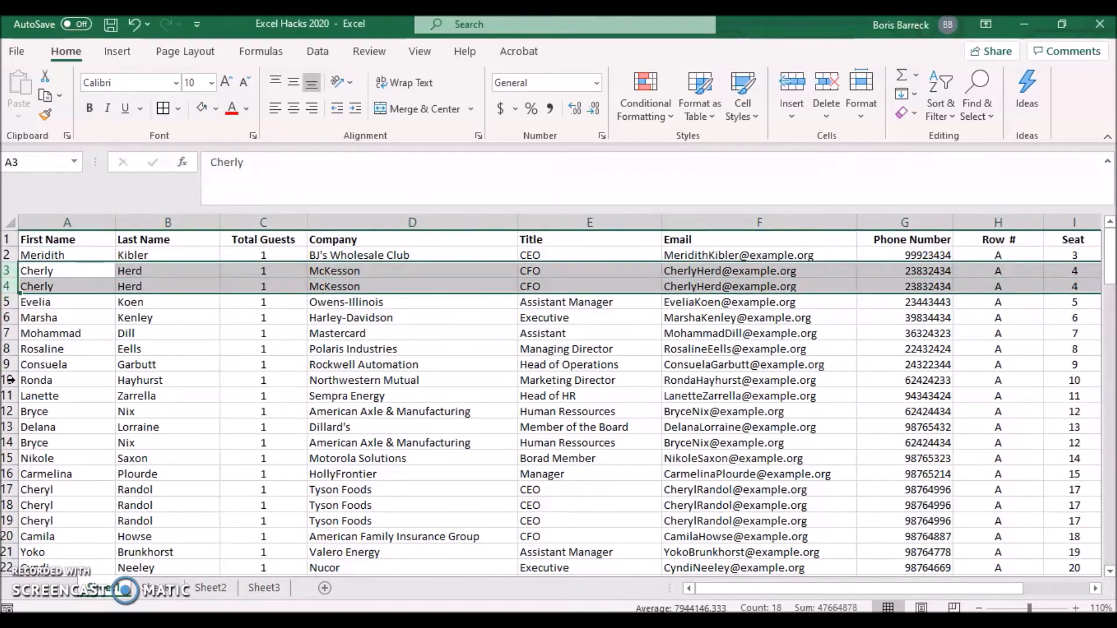
{"action": "left_click", "coordinate": [10, 412]}
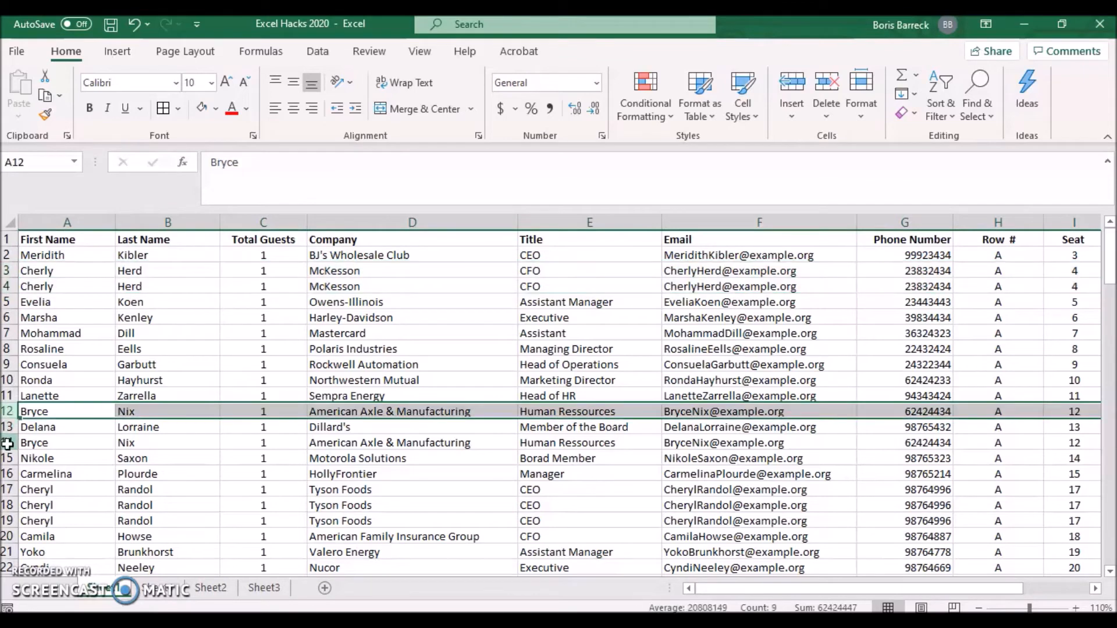
{"action": "left_click", "coordinate": [10, 443]}
{"action": "left_click_drag", "start_coordinate": [10, 489], "coordinate": [10, 521]}
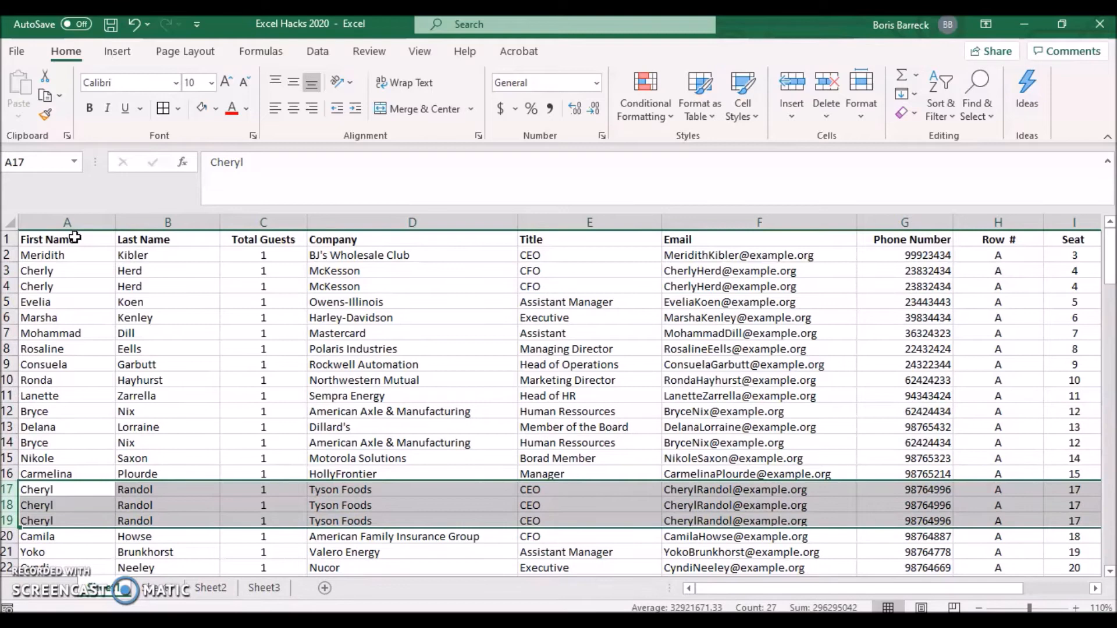
{"action": "left_click", "coordinate": [75, 237]}
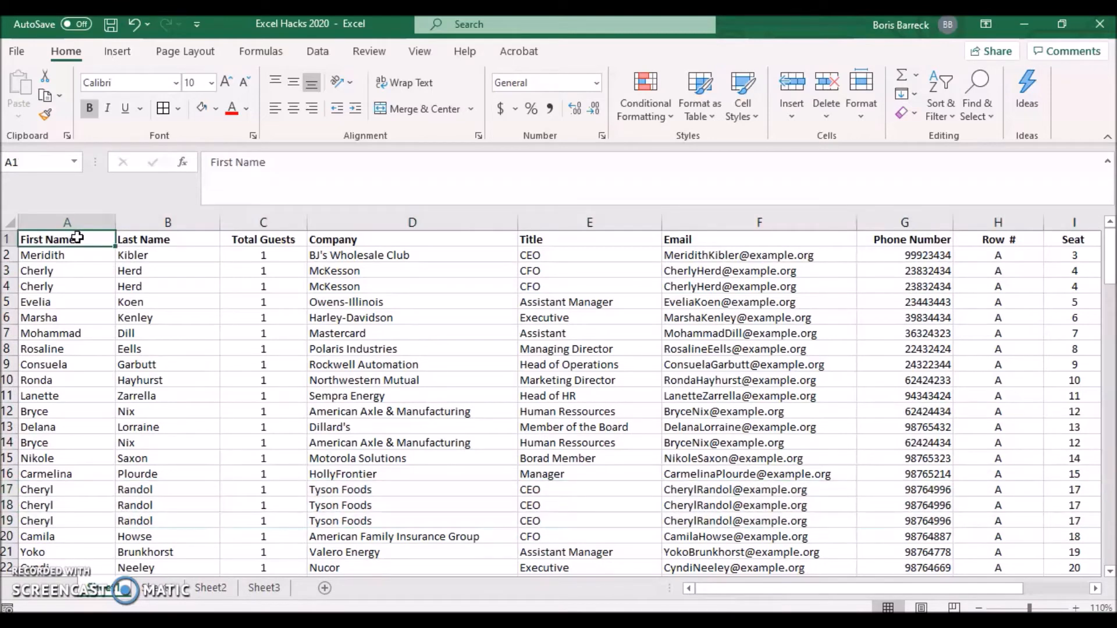
- Highlight duplicate values across the whole sheet with Light Red Fill with Dark Red Text
{"action": "left_click", "coordinate": [10, 223]}
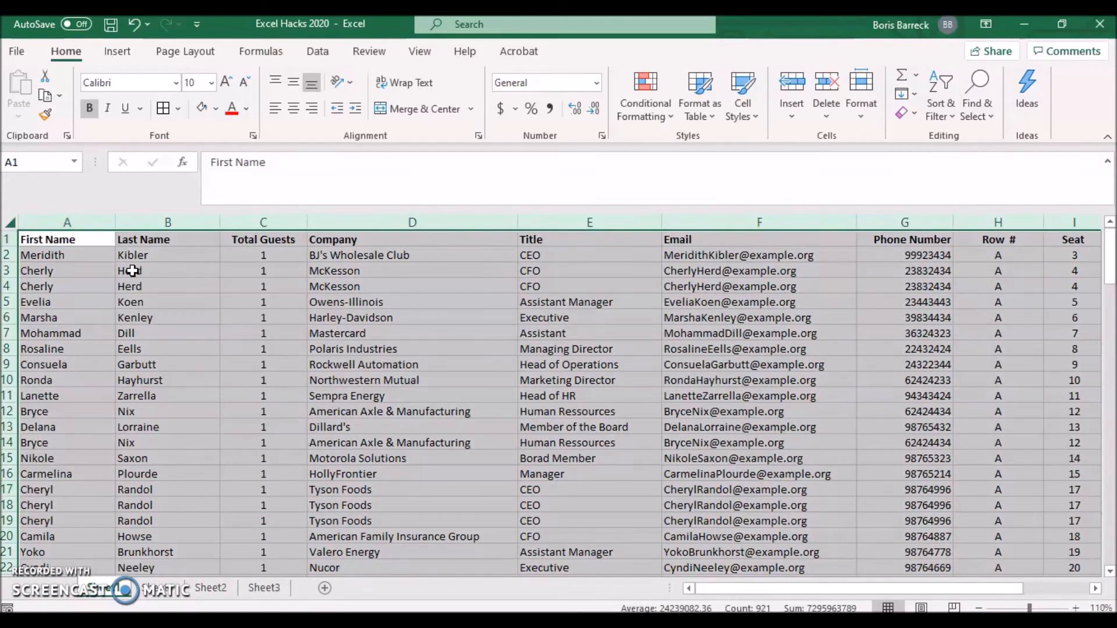
{"action": "left_click", "coordinate": [672, 121]}
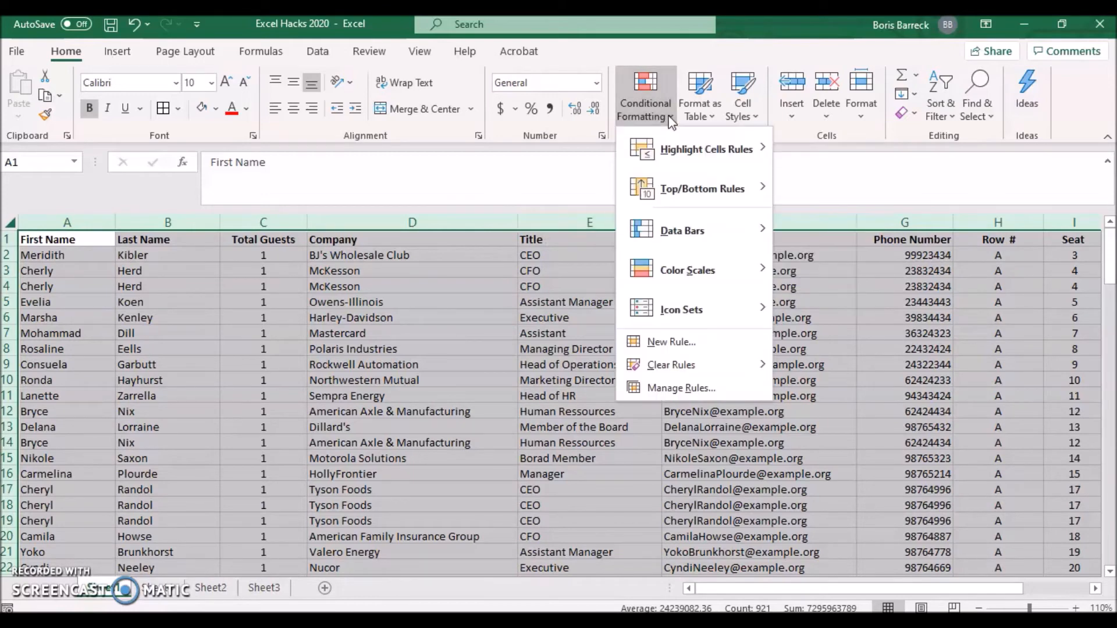
{"action": "mouse_move", "coordinate": [682, 153]}
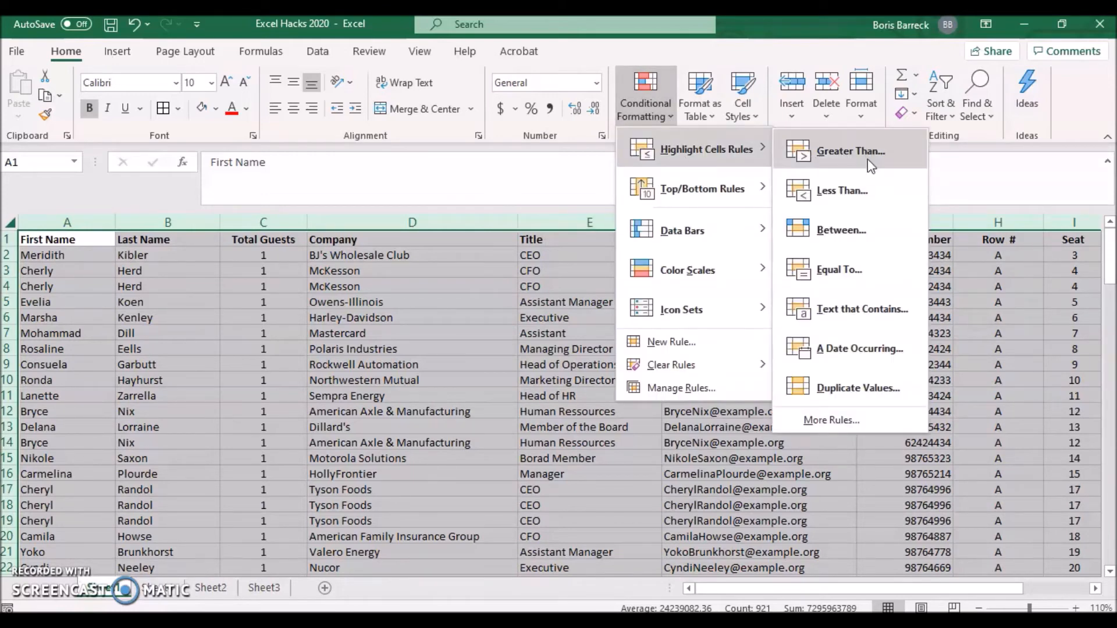
{"action": "left_click", "coordinate": [833, 388]}
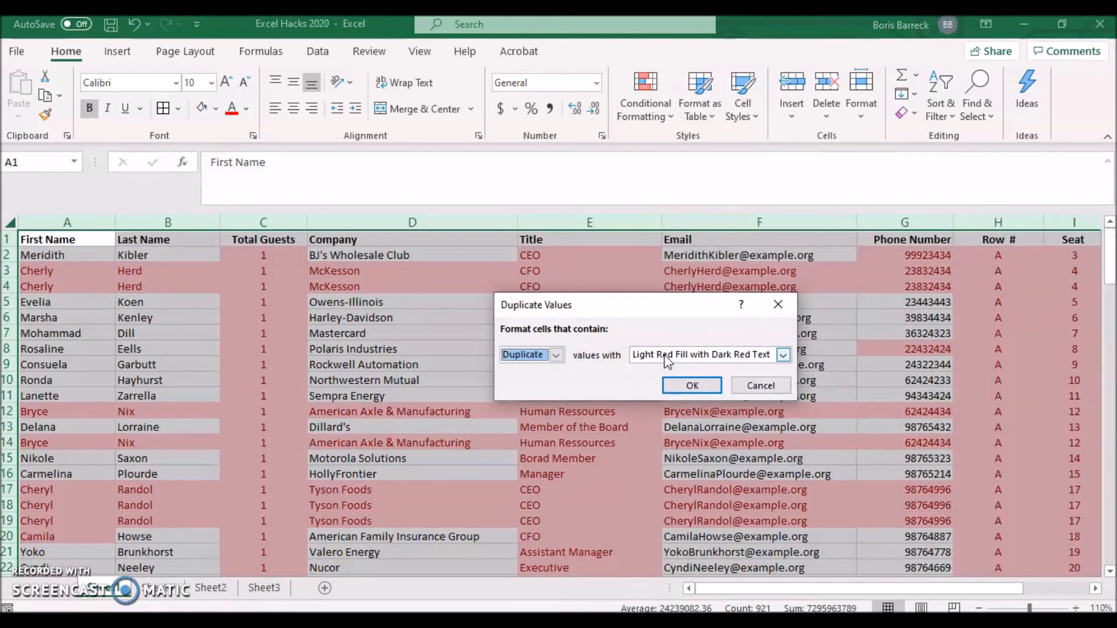
{"action": "left_click", "coordinate": [691, 385]}
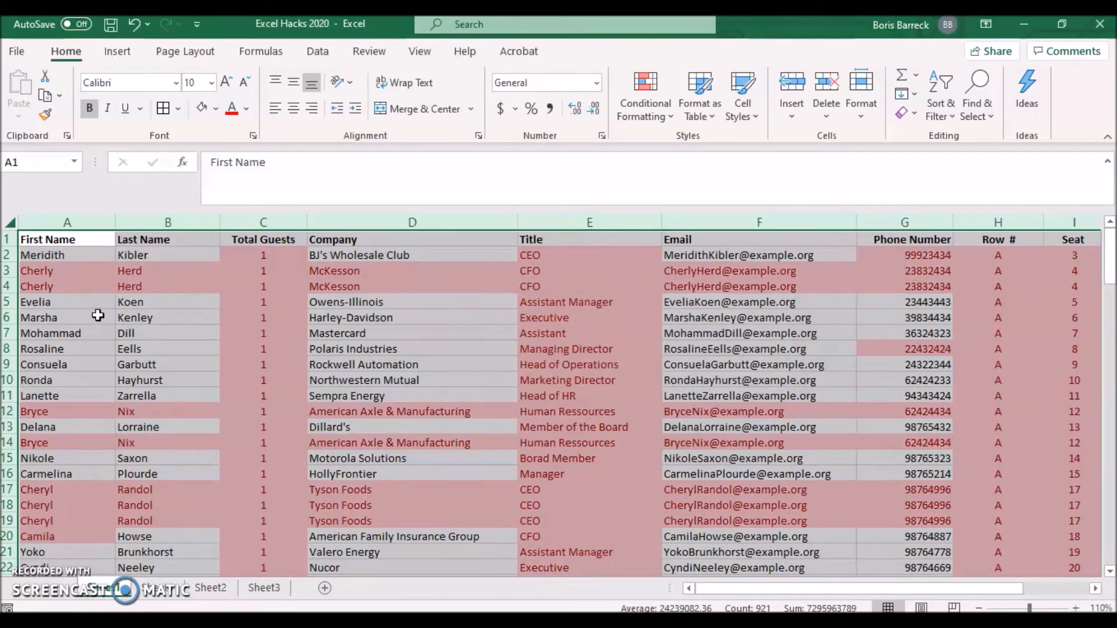
- Review the highlighted guest entries and delete row 4, the repeat of the guest in row 3
{"action": "left_click", "coordinate": [85, 270]}
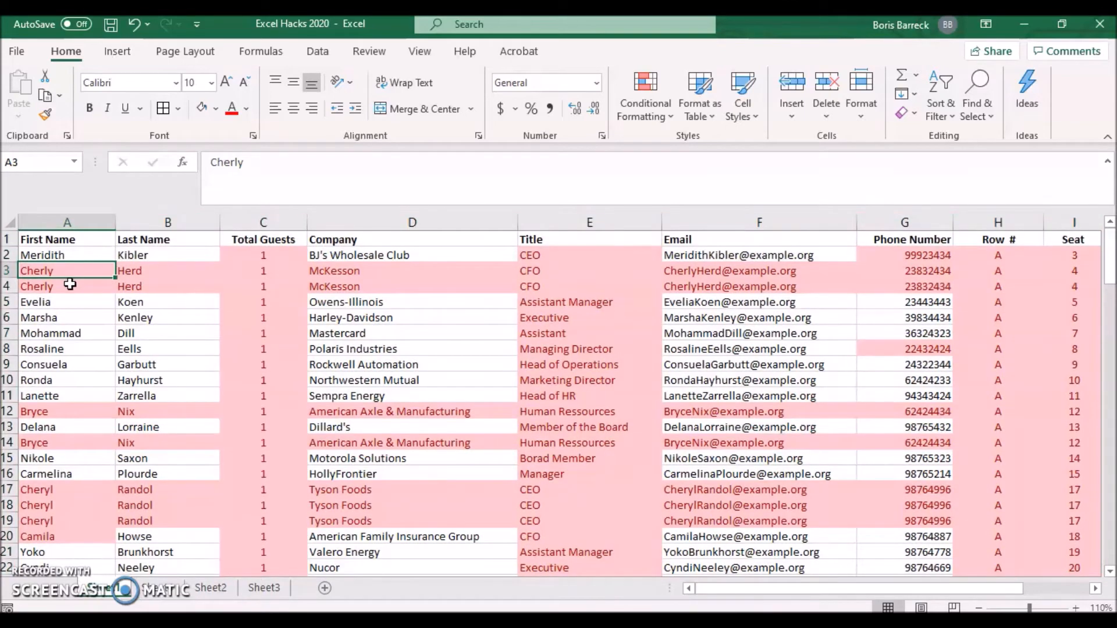
{"action": "scroll", "coordinate": [61, 358], "scroll_direction": "down", "scroll_amount": 1}
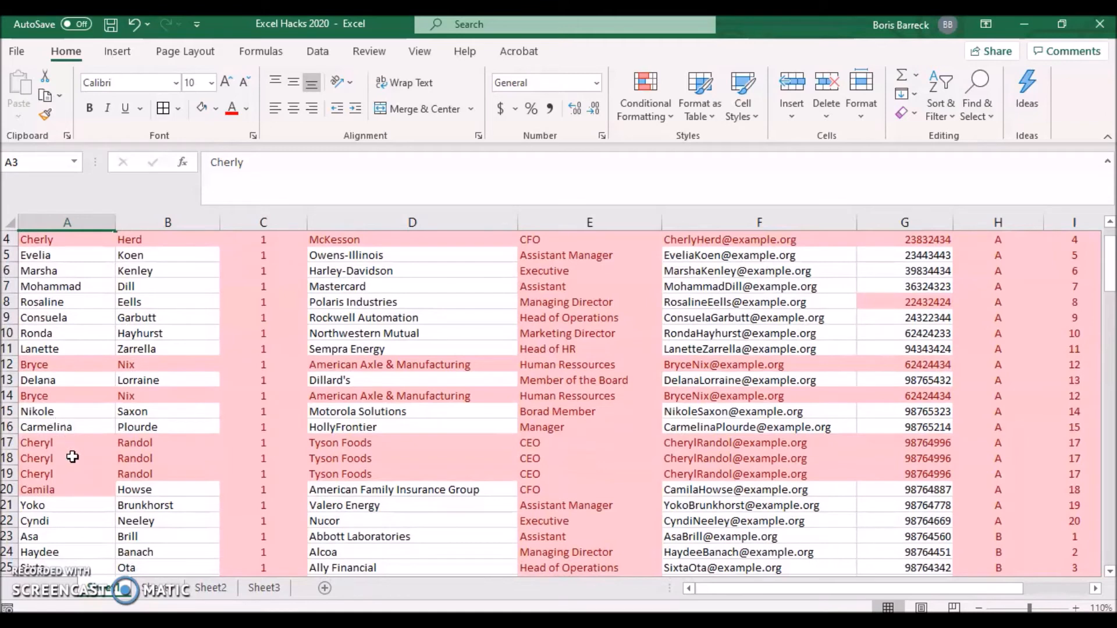
{"action": "scroll", "coordinate": [72, 457], "scroll_direction": "up", "scroll_amount": 1}
{"action": "left_click", "coordinate": [10, 286]}
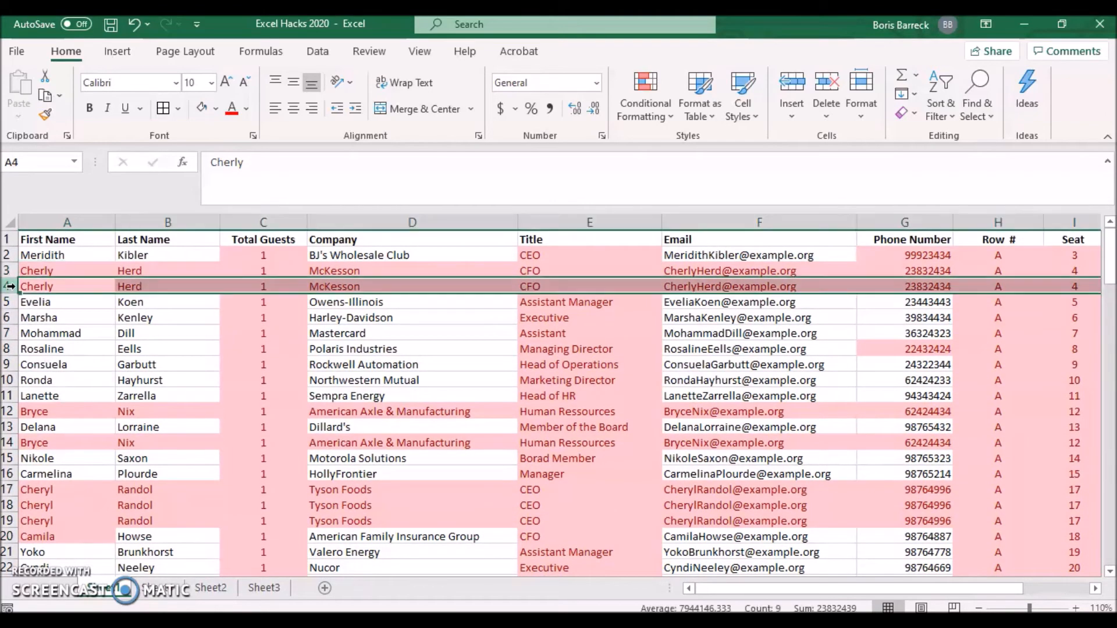
{"action": "right_click", "coordinate": [10, 287]}
{"action": "left_click", "coordinate": [60, 438]}
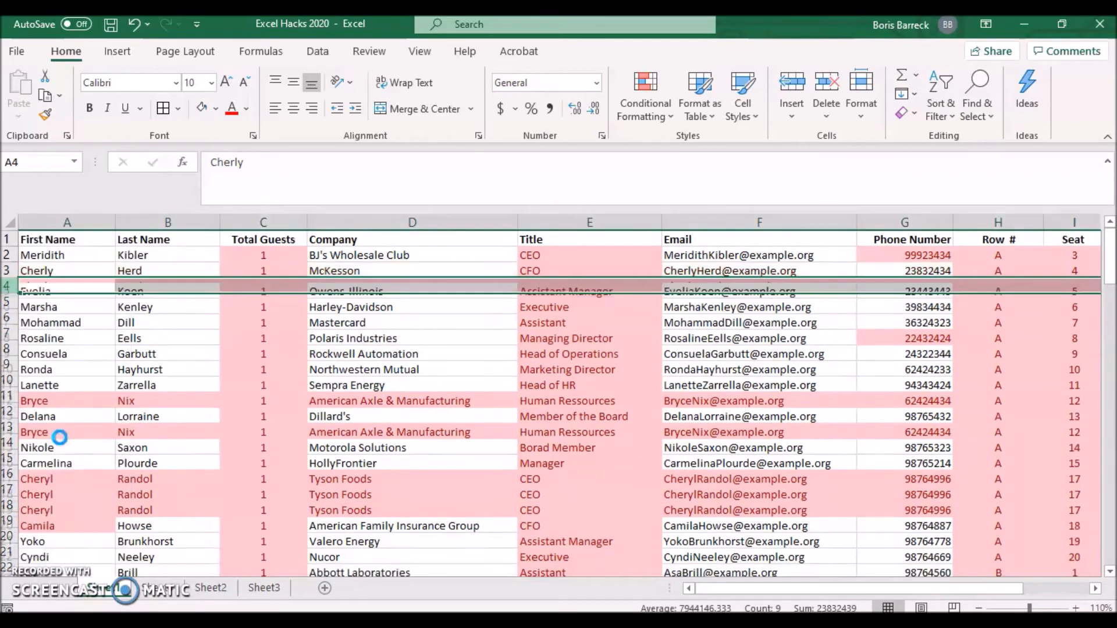
{"action": "left_click", "coordinate": [66, 271]}
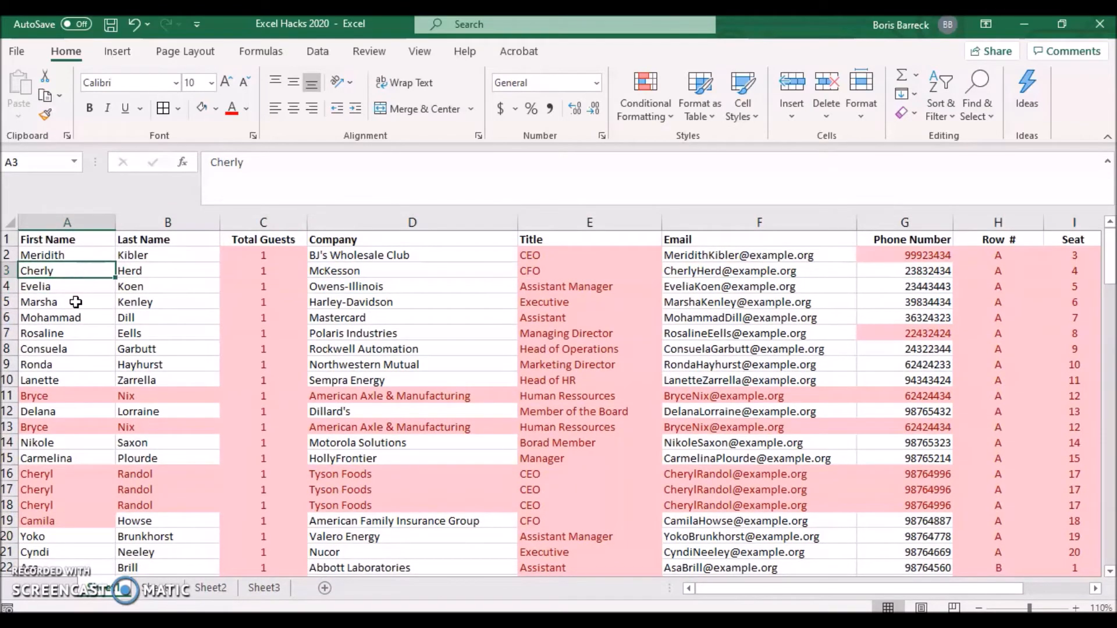
- Sort the expanded guest list by First Name on Cell Color, placing the light red cells on top
{"action": "left_click", "coordinate": [86, 222]}
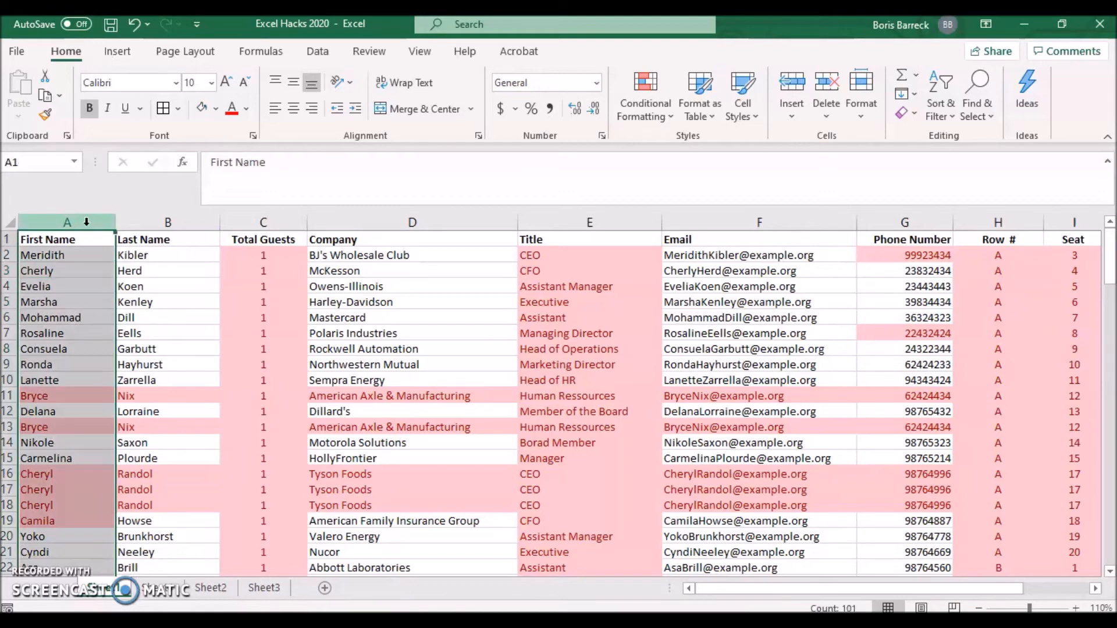
{"action": "left_click", "coordinate": [948, 114]}
{"action": "left_click", "coordinate": [968, 185]}
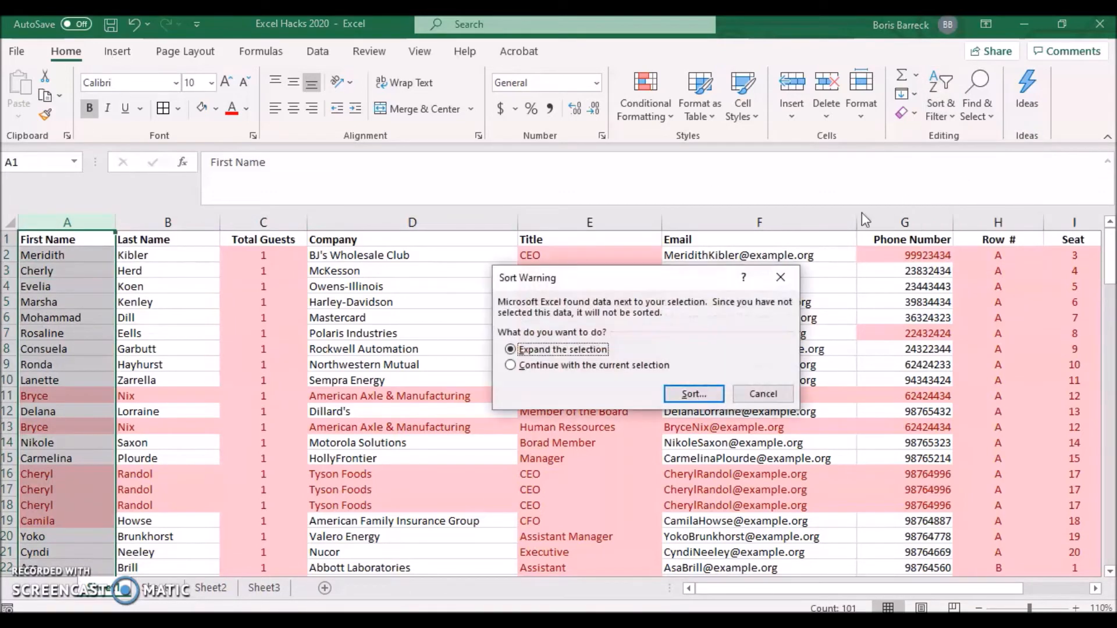
{"action": "left_click", "coordinate": [688, 393]}
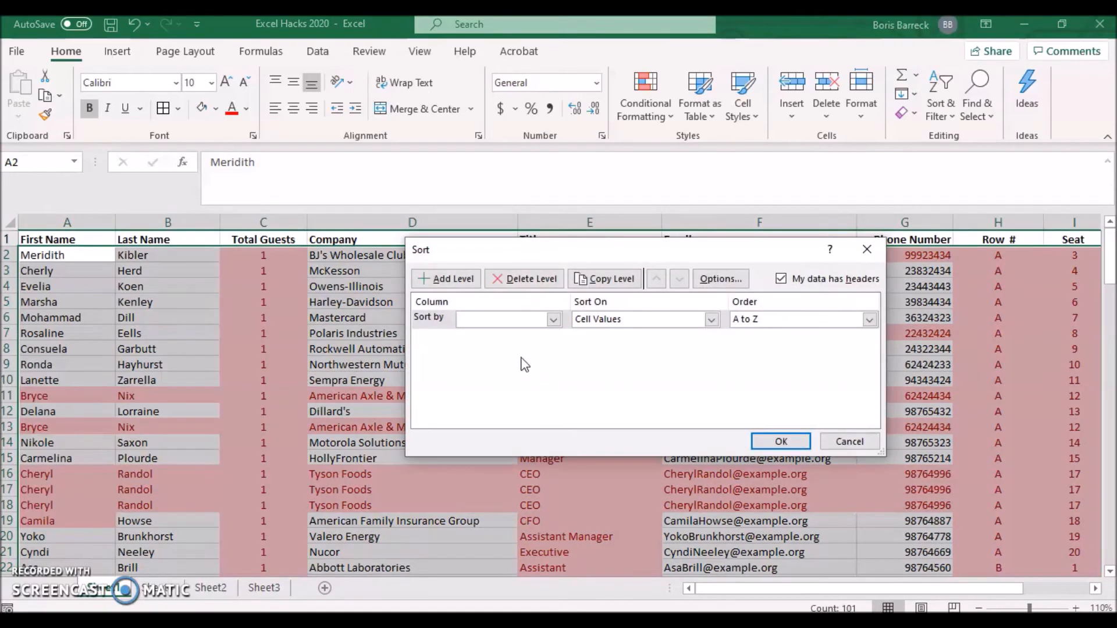
{"action": "left_click", "coordinate": [553, 320]}
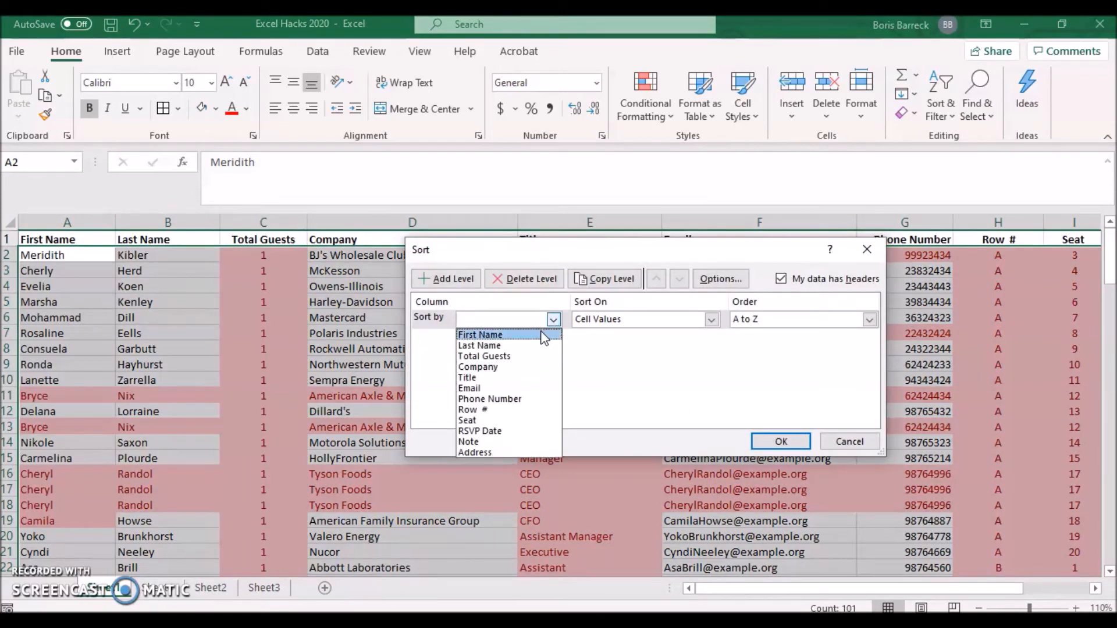
{"action": "left_click", "coordinate": [544, 336]}
{"action": "left_click", "coordinate": [709, 321]}
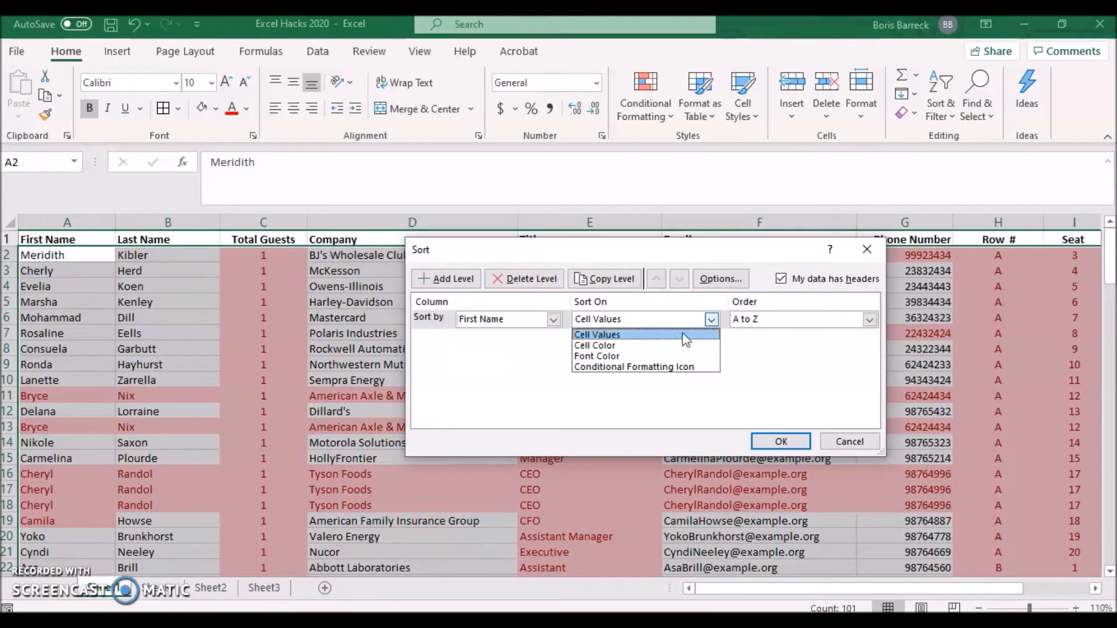
{"action": "left_click", "coordinate": [657, 345]}
{"action": "left_click", "coordinate": [791, 323]}
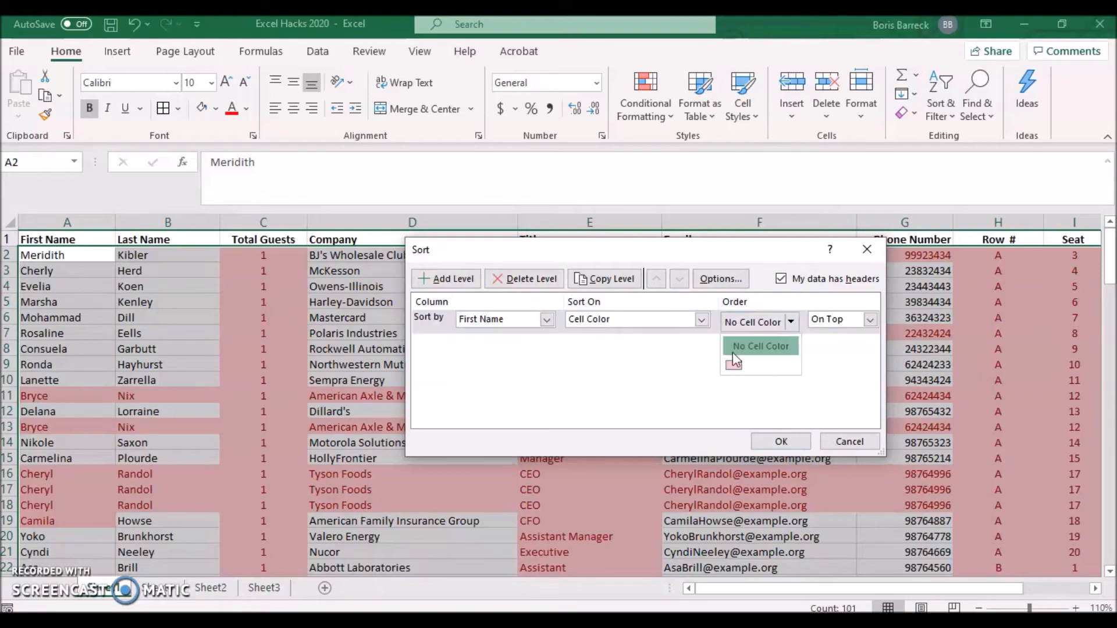
{"action": "left_click", "coordinate": [734, 363]}
{"action": "left_click", "coordinate": [781, 441]}
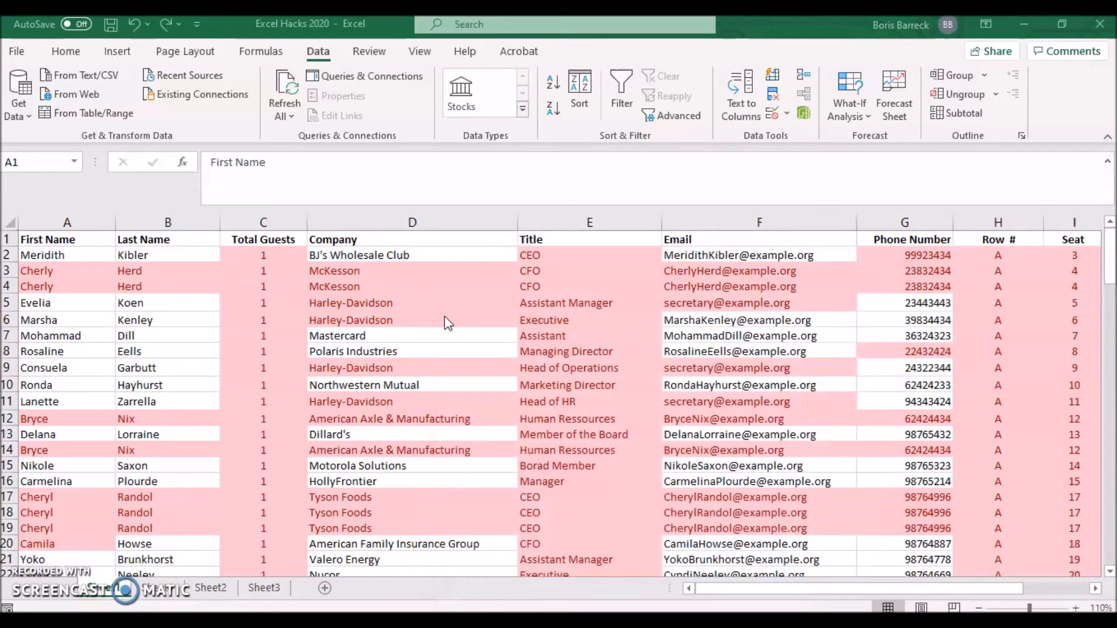
{"action": "left_click", "coordinate": [319, 51]}
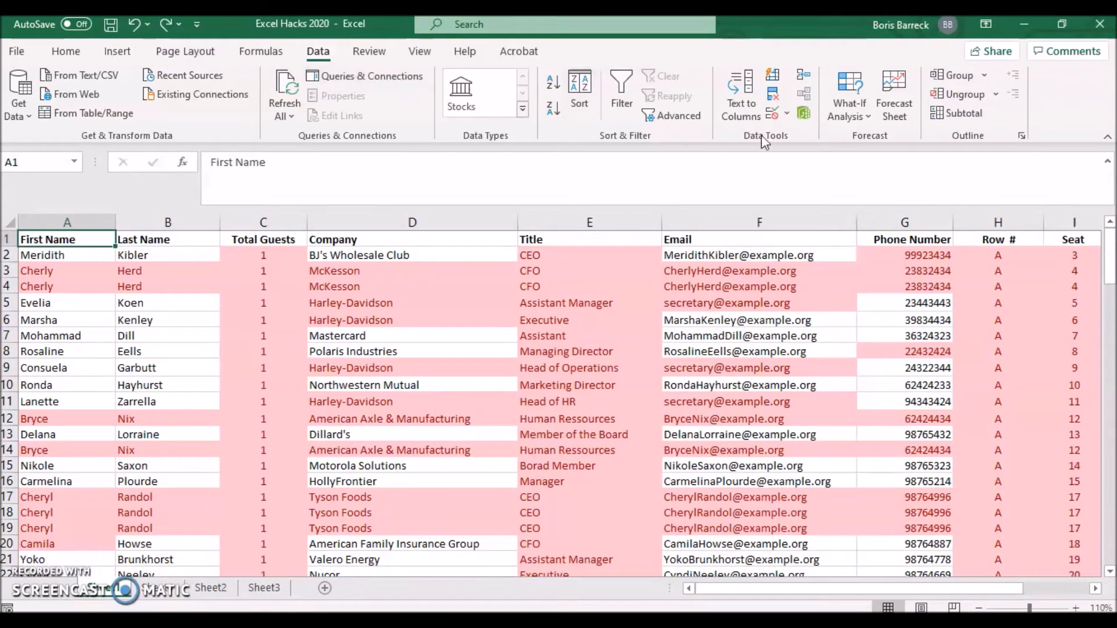
{"action": "left_click", "coordinate": [775, 102]}
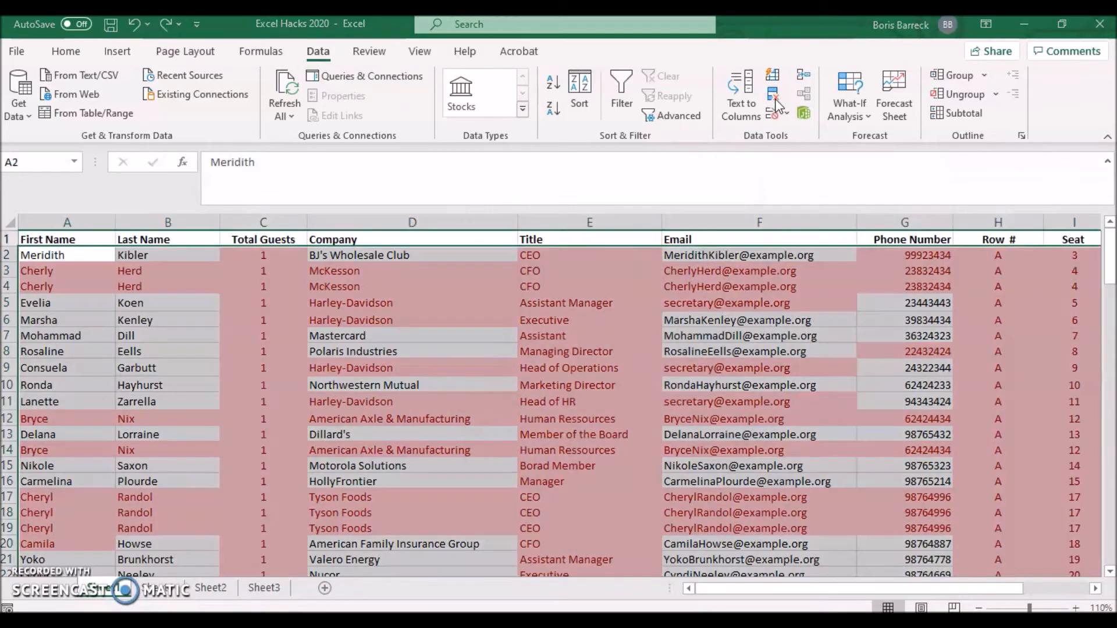
{"action": "left_click", "coordinate": [601, 295]}
{"action": "left_click", "coordinate": [480, 345]}
{"action": "left_click", "coordinate": [480, 361]}
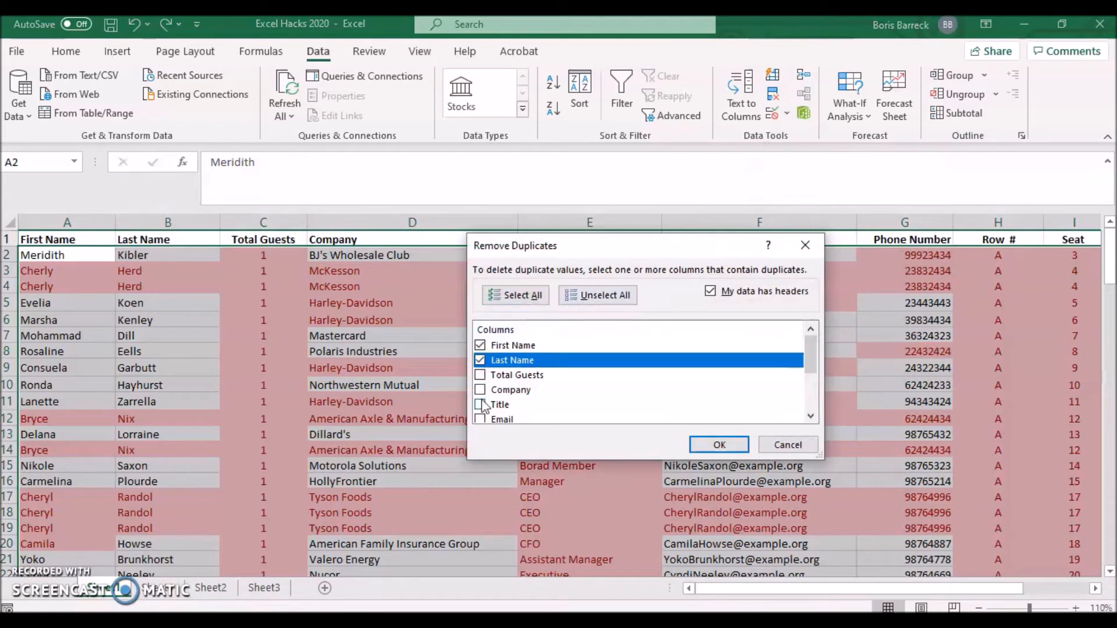
{"action": "left_click", "coordinate": [482, 418]}
{"action": "left_click_drag", "start_coordinate": [813, 353], "coordinate": [814, 363]}
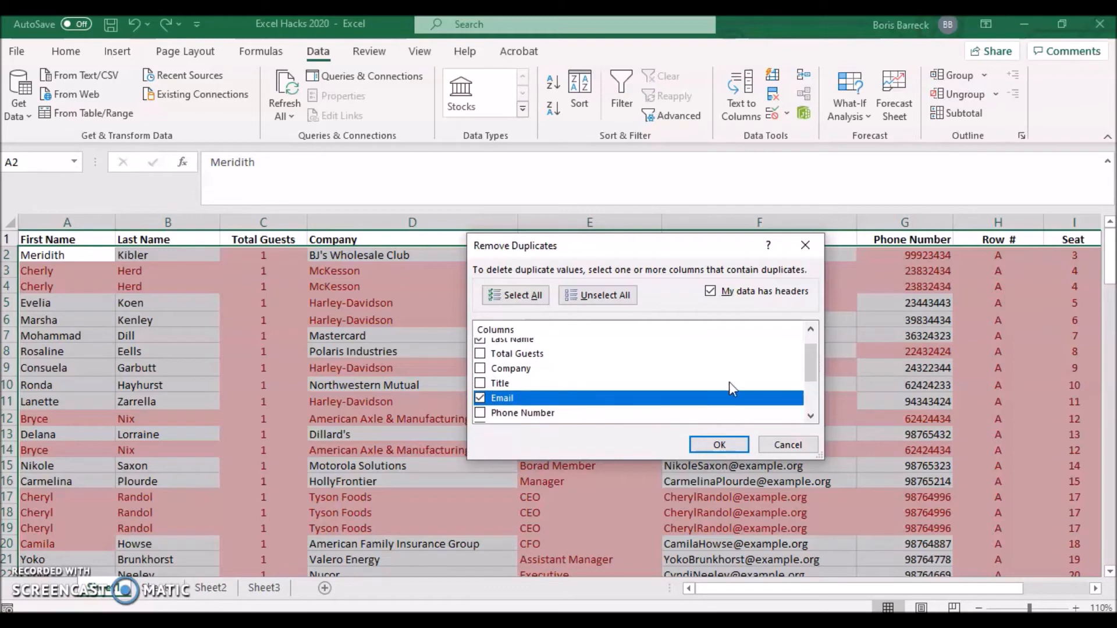
{"action": "left_click", "coordinate": [496, 414]}
{"action": "left_click", "coordinate": [486, 415]}
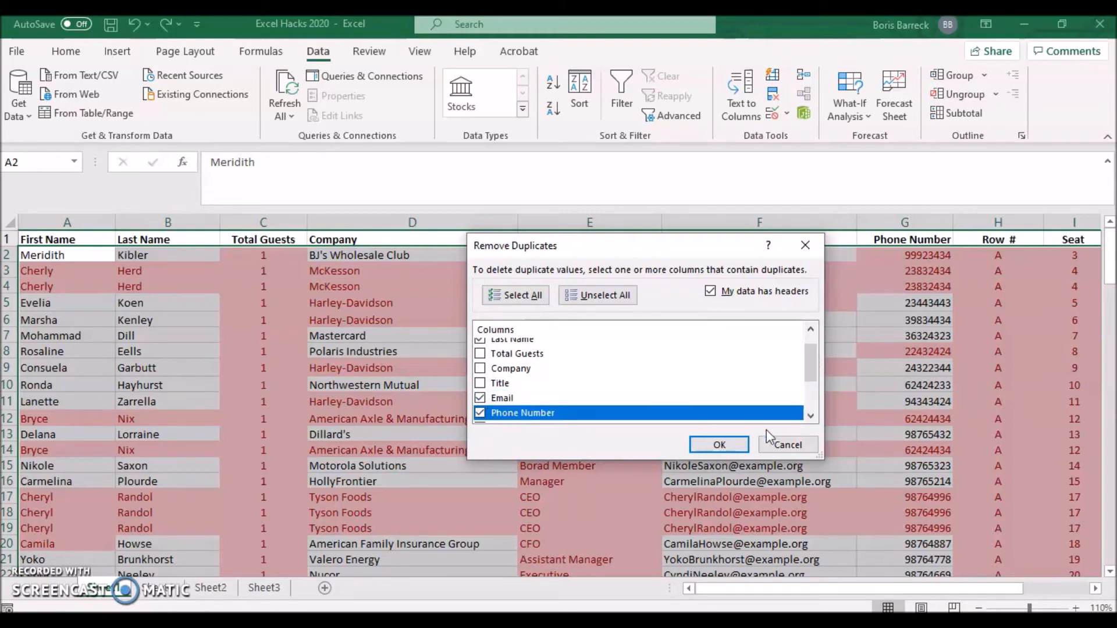
{"action": "left_click", "coordinate": [788, 446]}
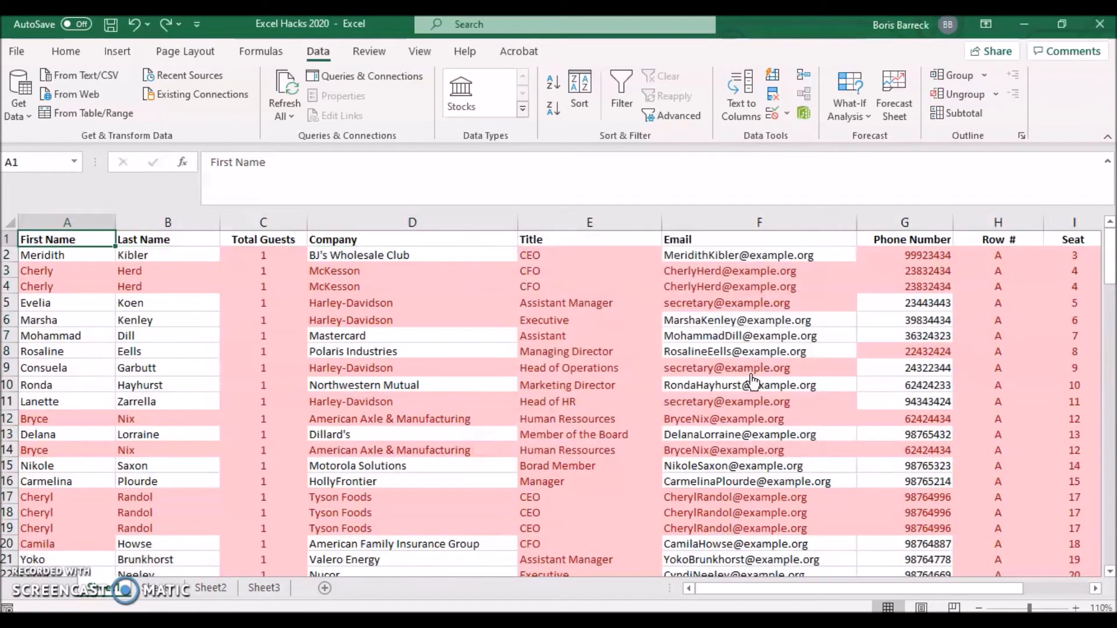
- Check the shared email entries in F5, F9 and F11, and remove duplicate rows matched on First Name, Last Name, Company and Email
{"action": "left_click", "coordinate": [846, 303]}
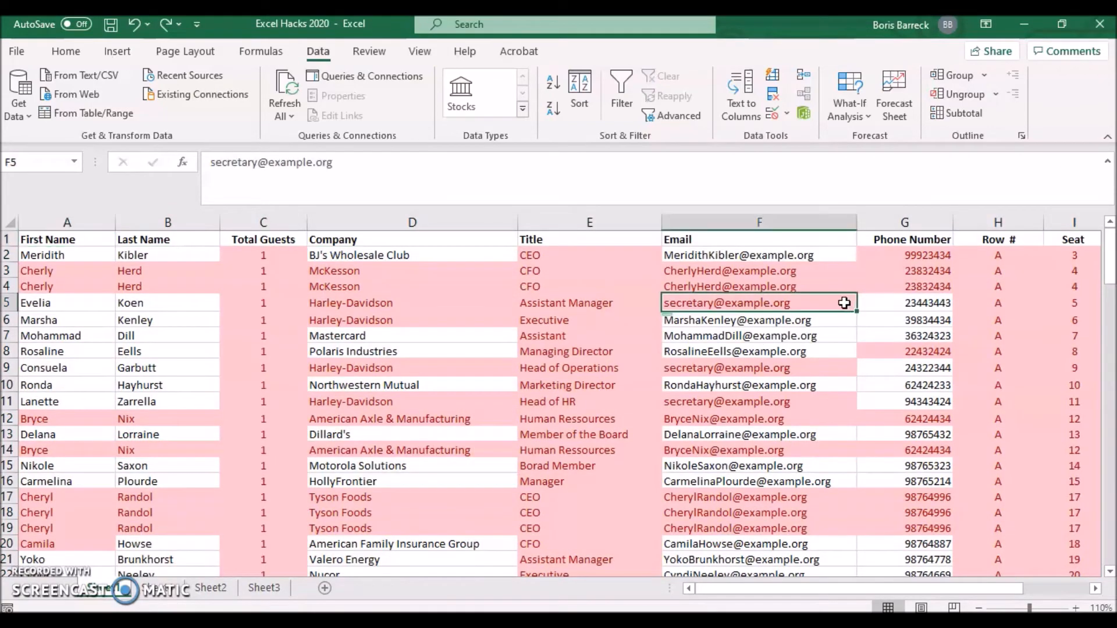
{"action": "left_click", "coordinate": [846, 367]}
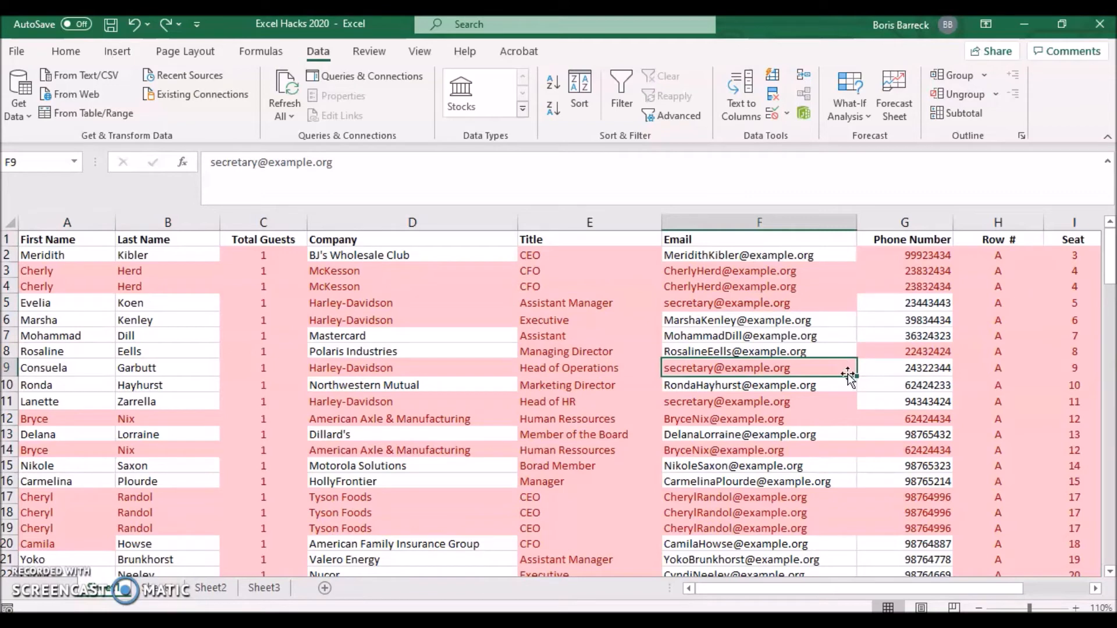
{"action": "left_click", "coordinate": [845, 406]}
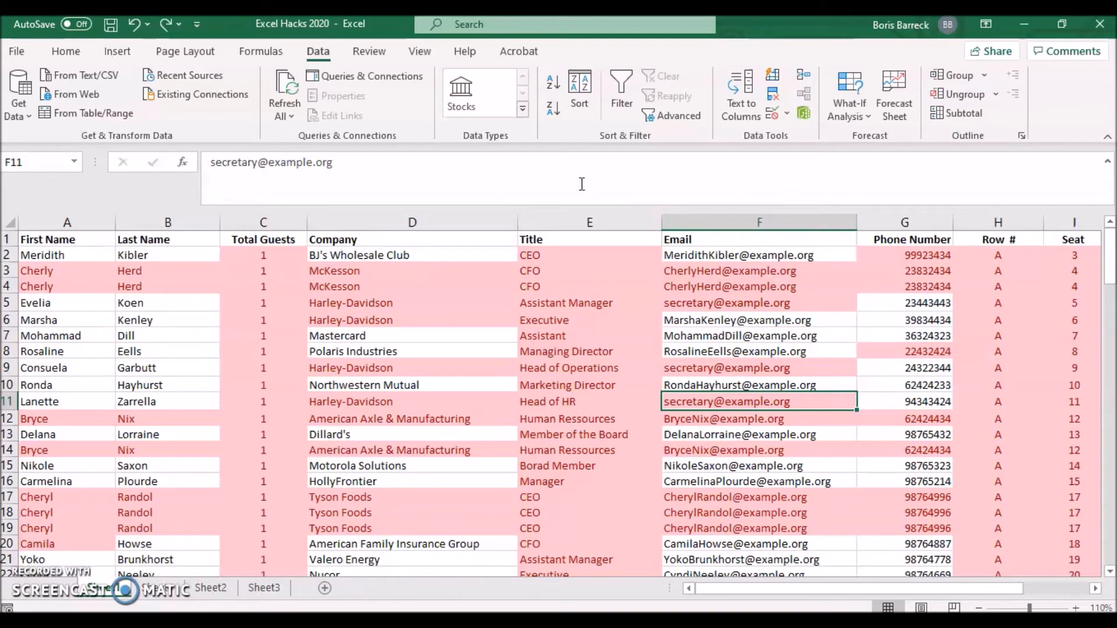
{"action": "left_click", "coordinate": [773, 93]}
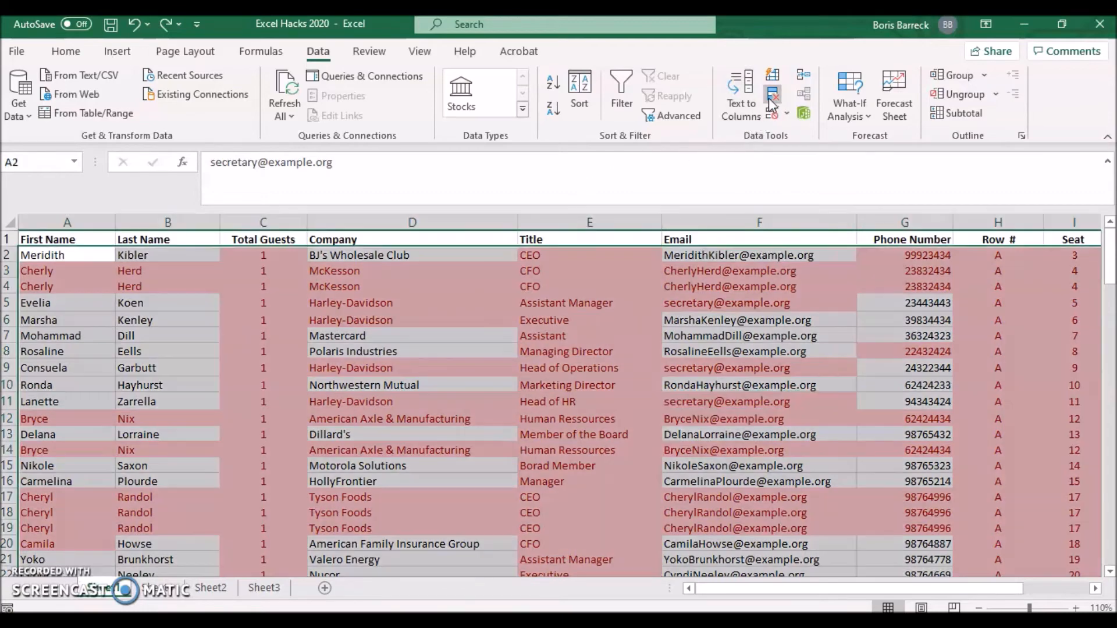
{"action": "left_click", "coordinate": [608, 295]}
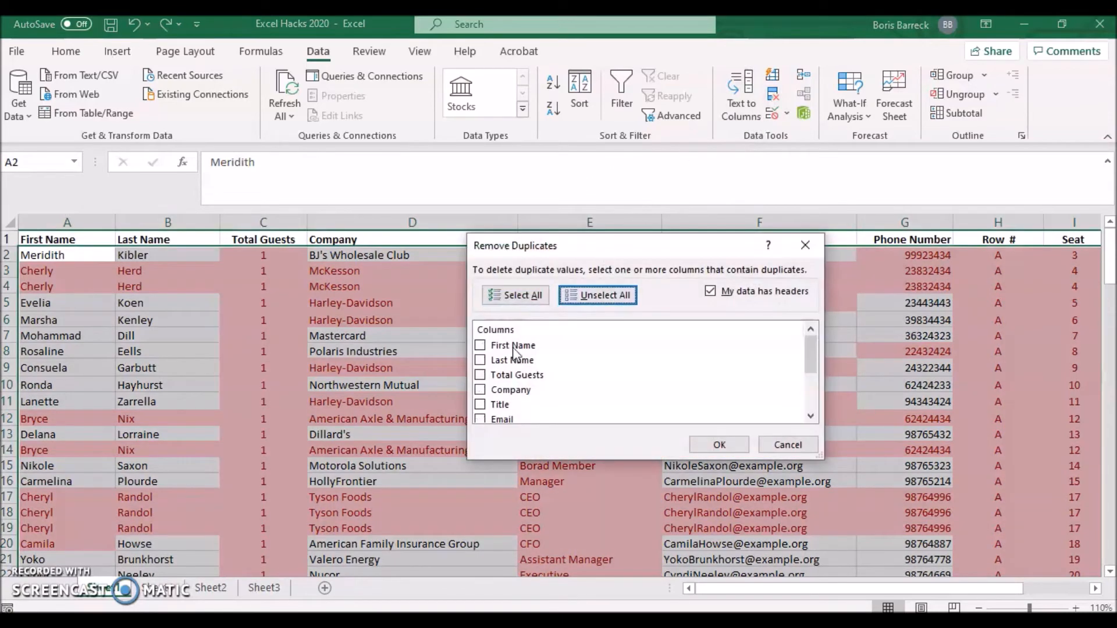
{"action": "left_click", "coordinate": [481, 347]}
{"action": "left_click", "coordinate": [480, 361]}
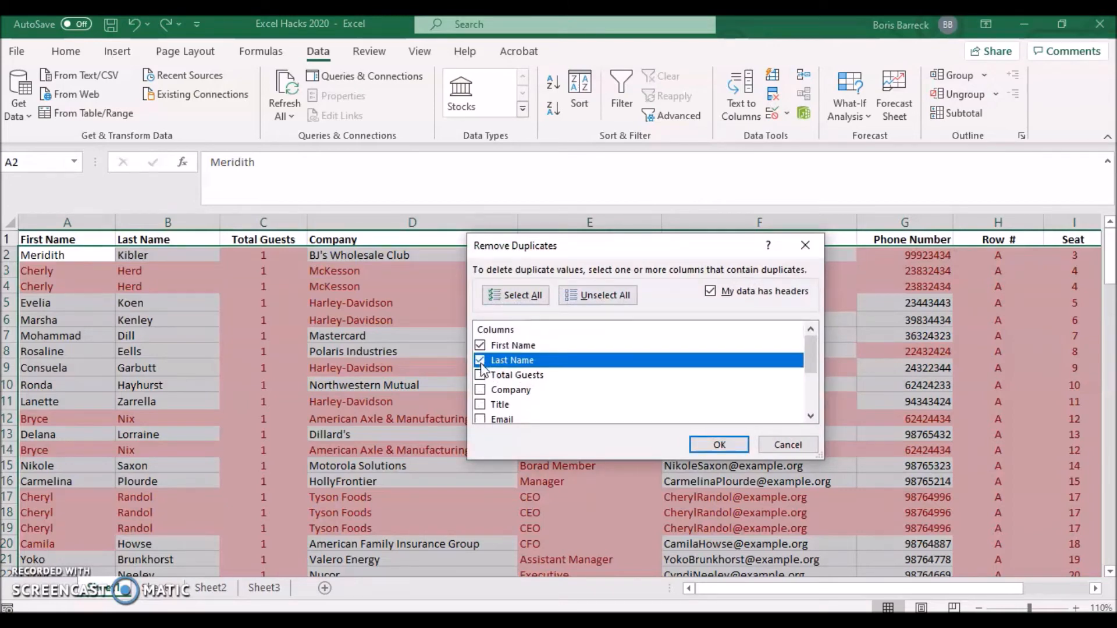
{"action": "left_click", "coordinate": [481, 391]}
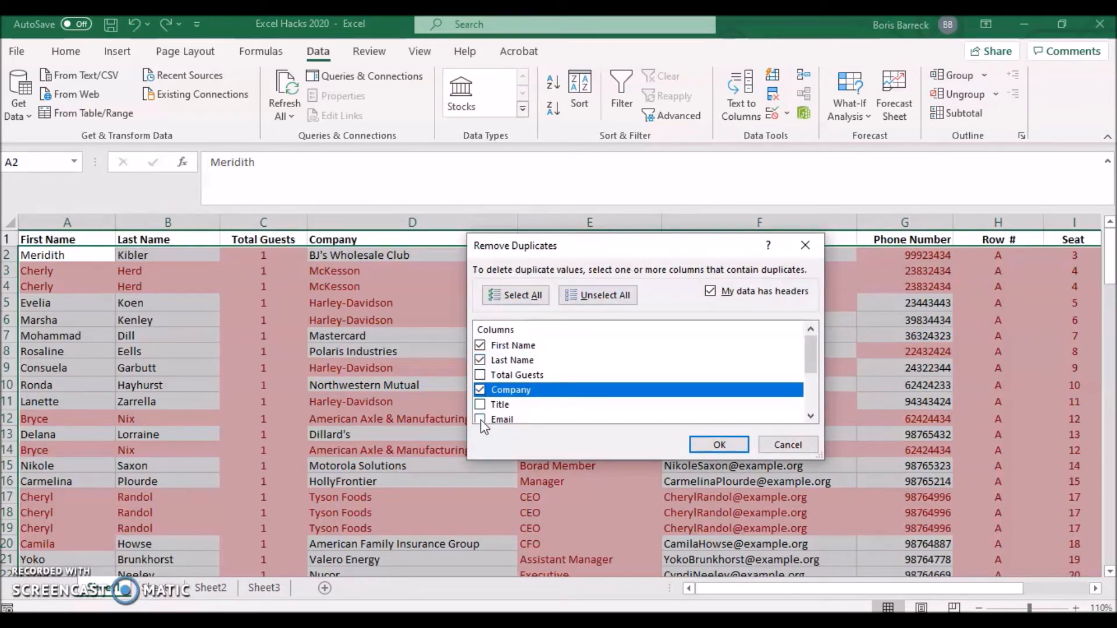
{"action": "left_click", "coordinate": [481, 420]}
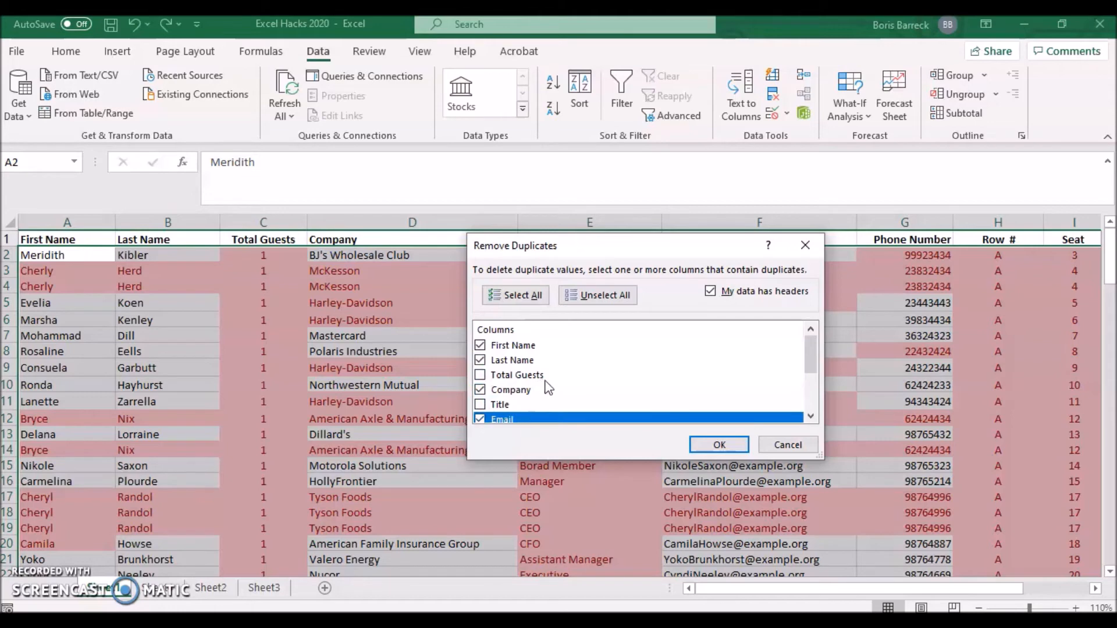
{"action": "left_click", "coordinate": [716, 445]}
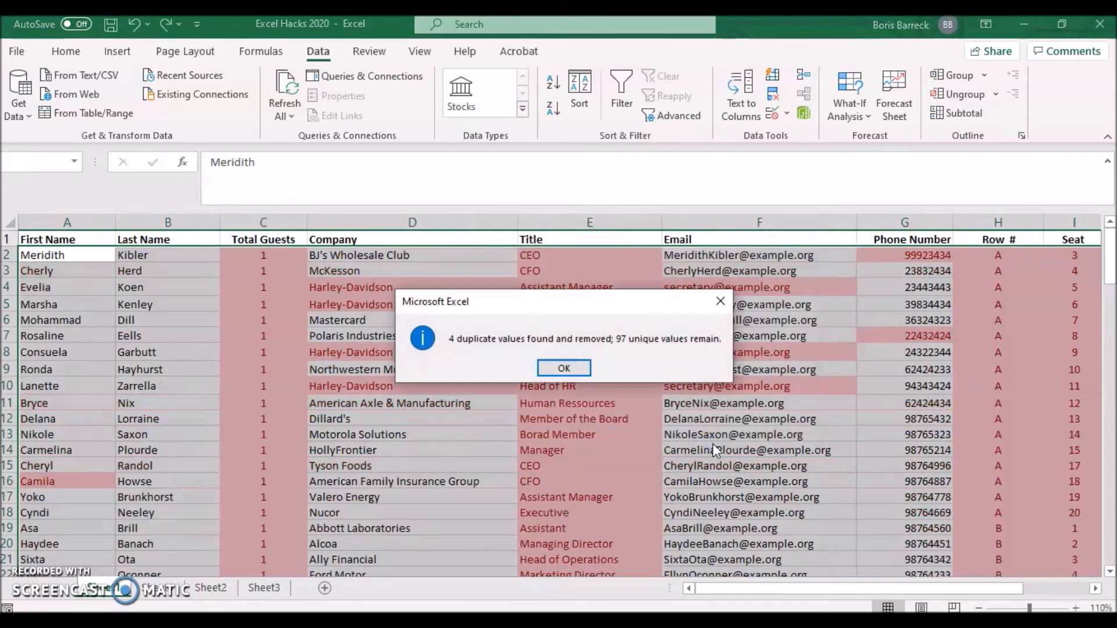
{"action": "left_click", "coordinate": [564, 368]}
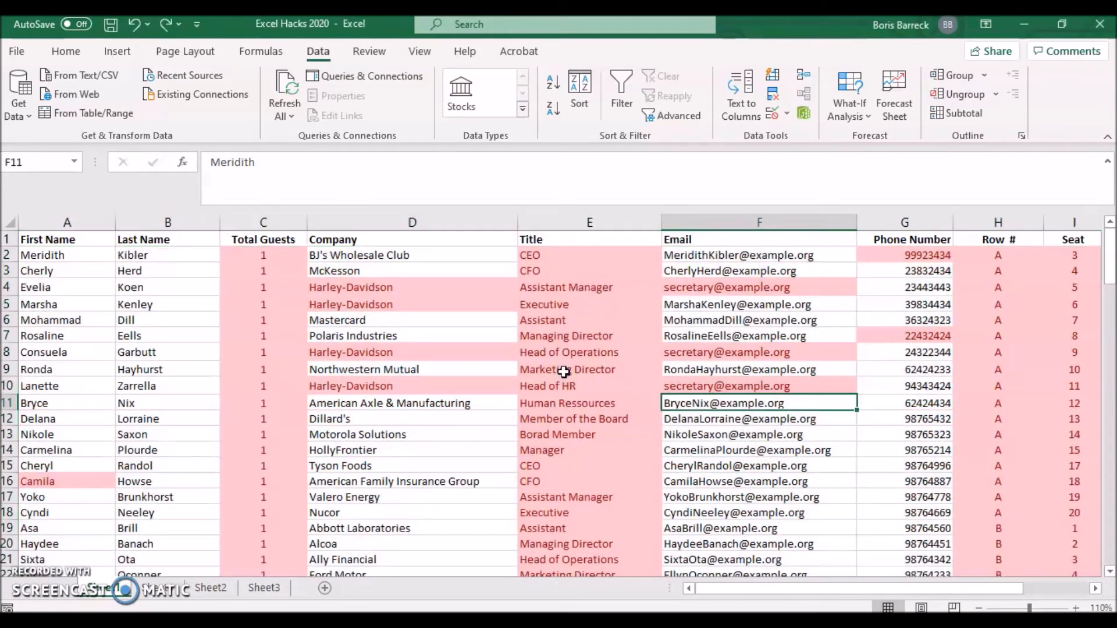
- Clear all conditional formatting rules from the entire sheet
{"action": "left_click", "coordinate": [12, 223]}
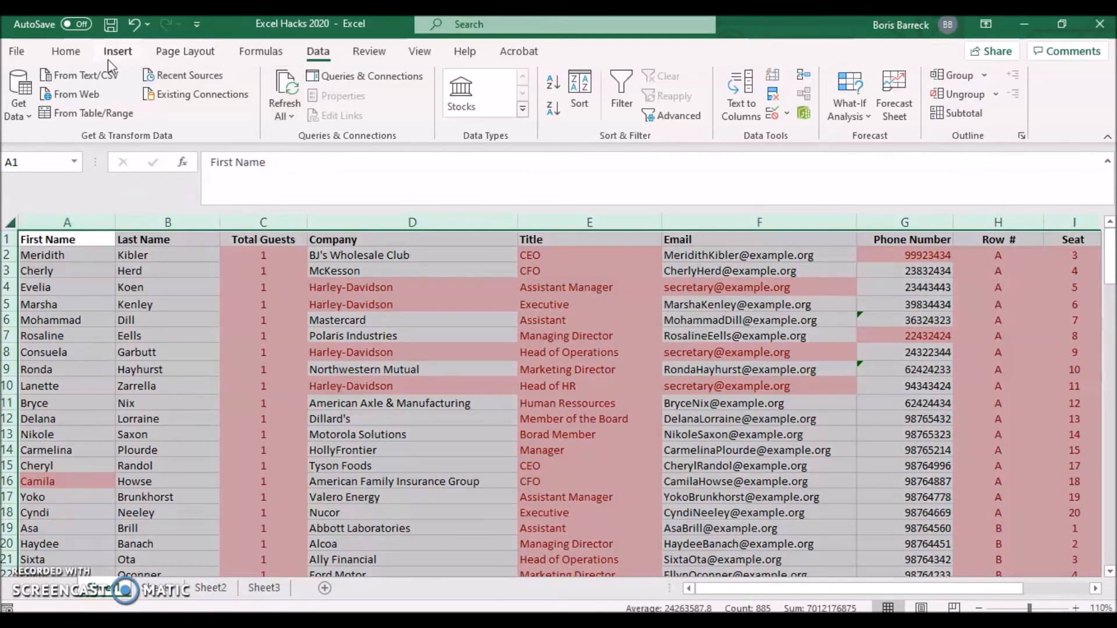
{"action": "left_click", "coordinate": [79, 55]}
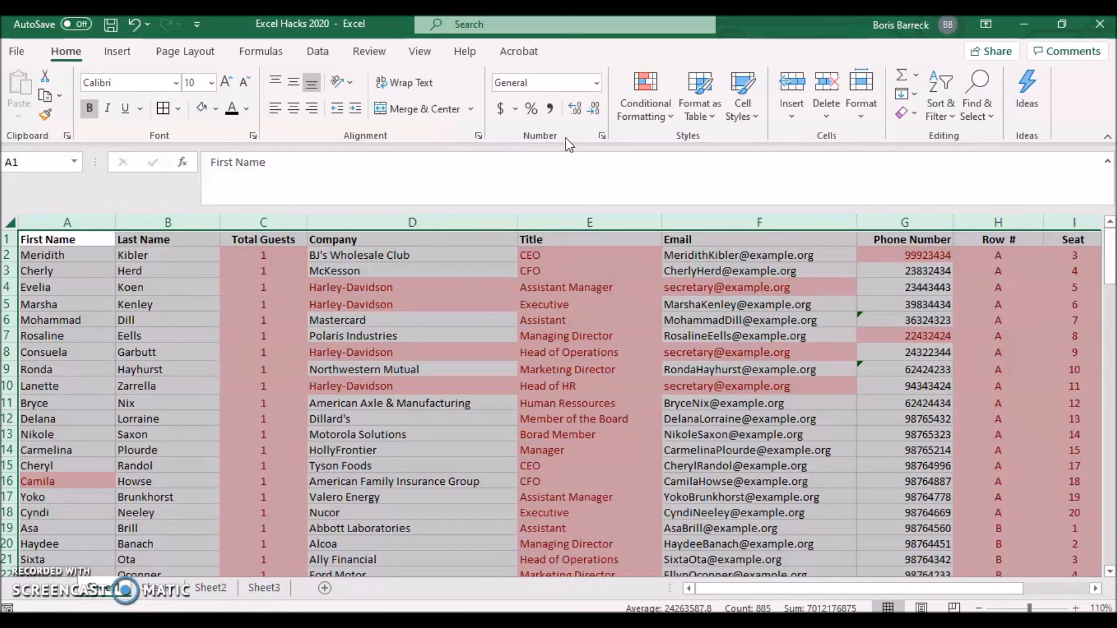
{"action": "left_click", "coordinate": [663, 115]}
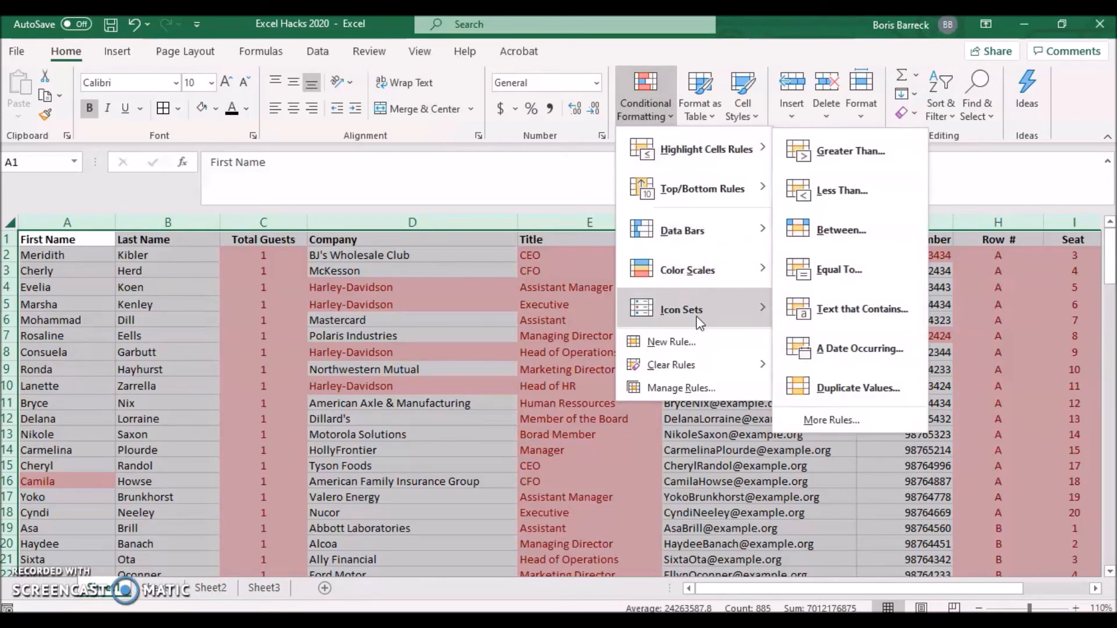
{"action": "mouse_move", "coordinate": [689, 369]}
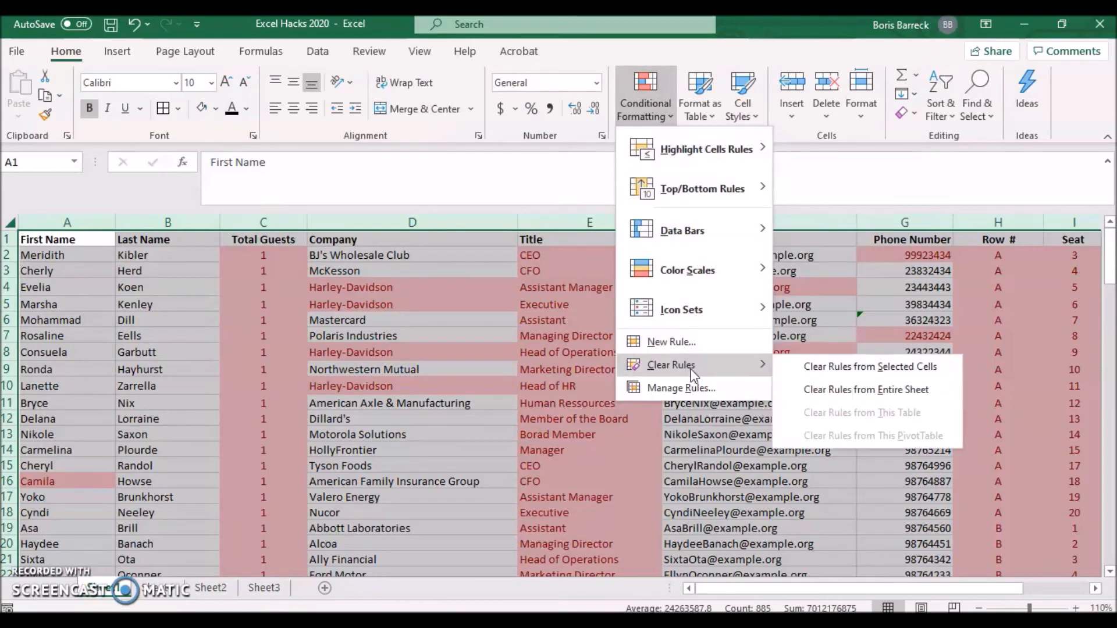
{"action": "left_click", "coordinate": [840, 393]}
{"action": "left_click", "coordinate": [93, 259]}
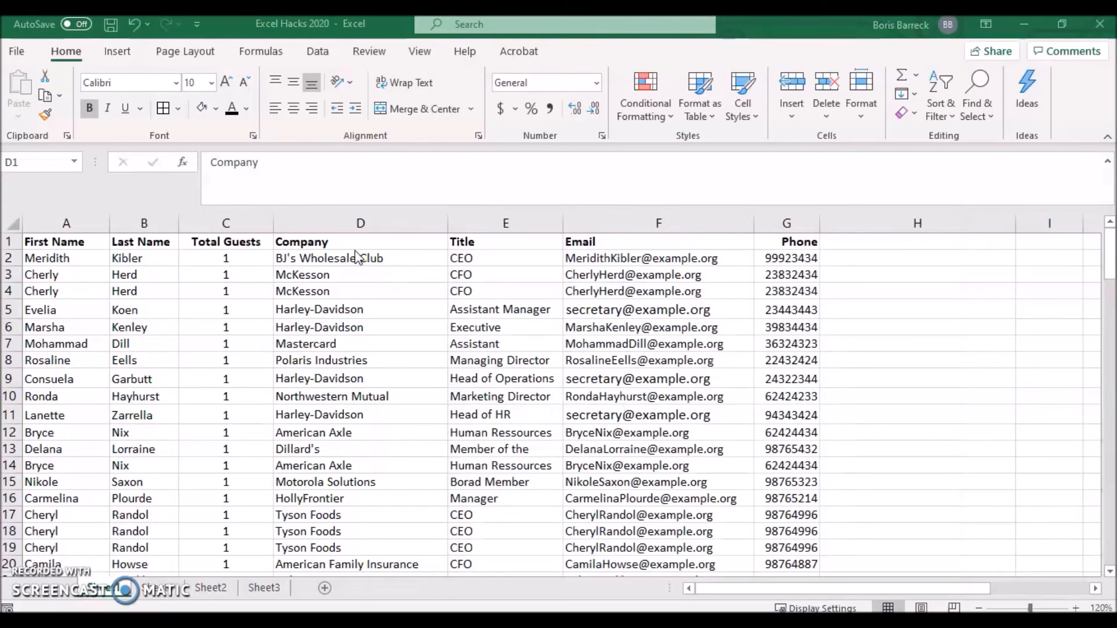
- Review the Company column from D2 down for repeated company names, including the Ford Motor entries in D28:D31
{"action": "left_click", "coordinate": [354, 258]}
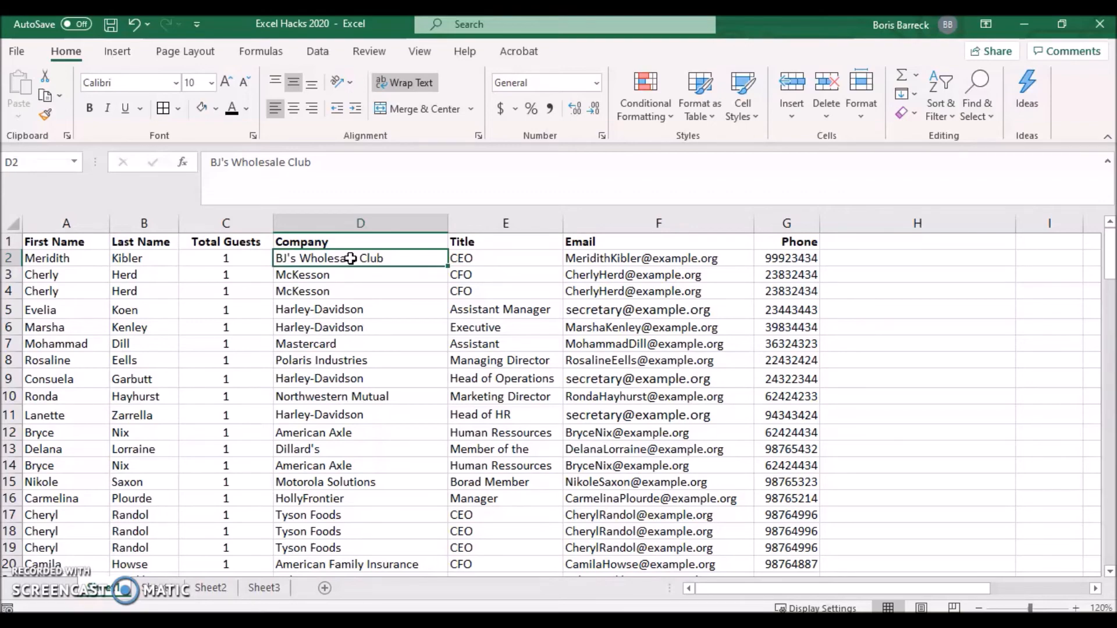
{"action": "key", "text": "ctrl+shift+Down"}
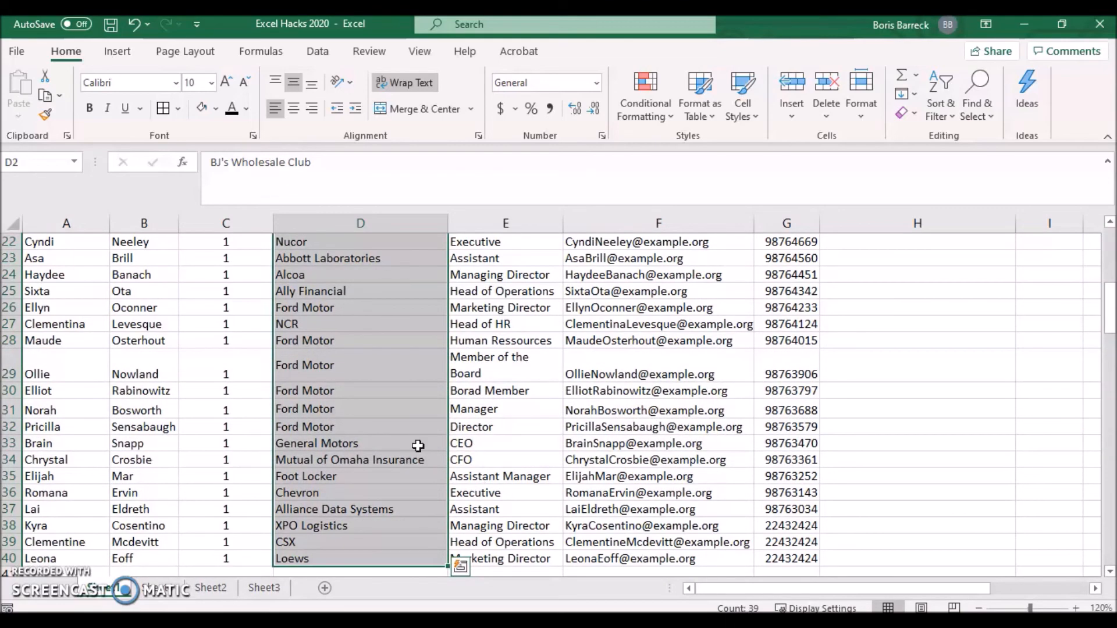
{"action": "left_click", "coordinate": [311, 341]}
{"action": "left_click_drag", "start_coordinate": [315, 341], "coordinate": [303, 409]}
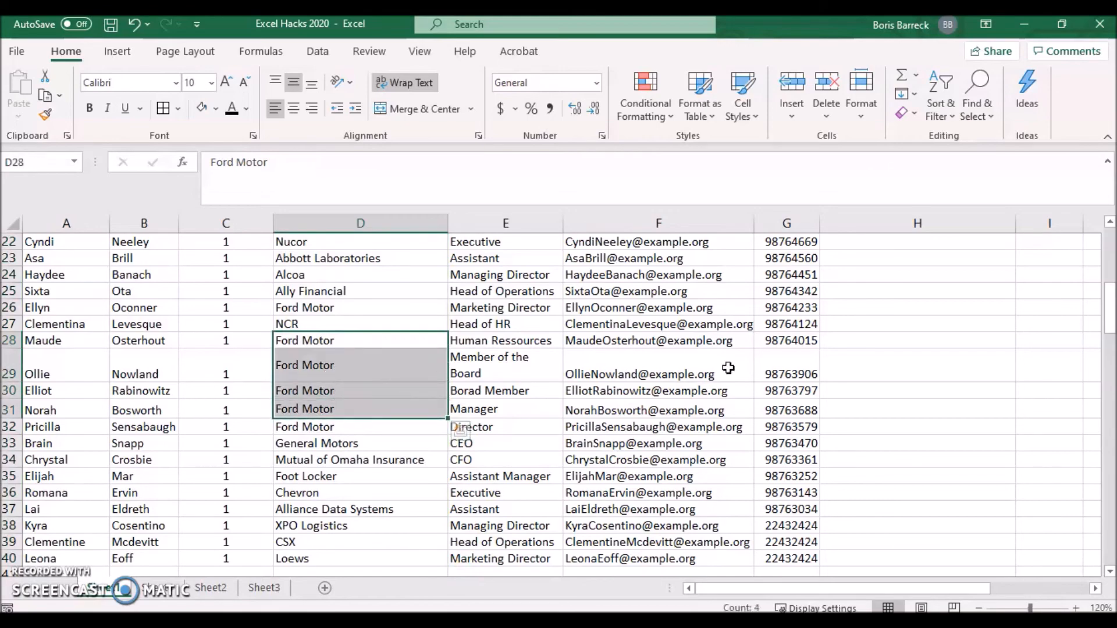
{"action": "left_click_drag", "start_coordinate": [1112, 308], "coordinate": [1112, 255]}
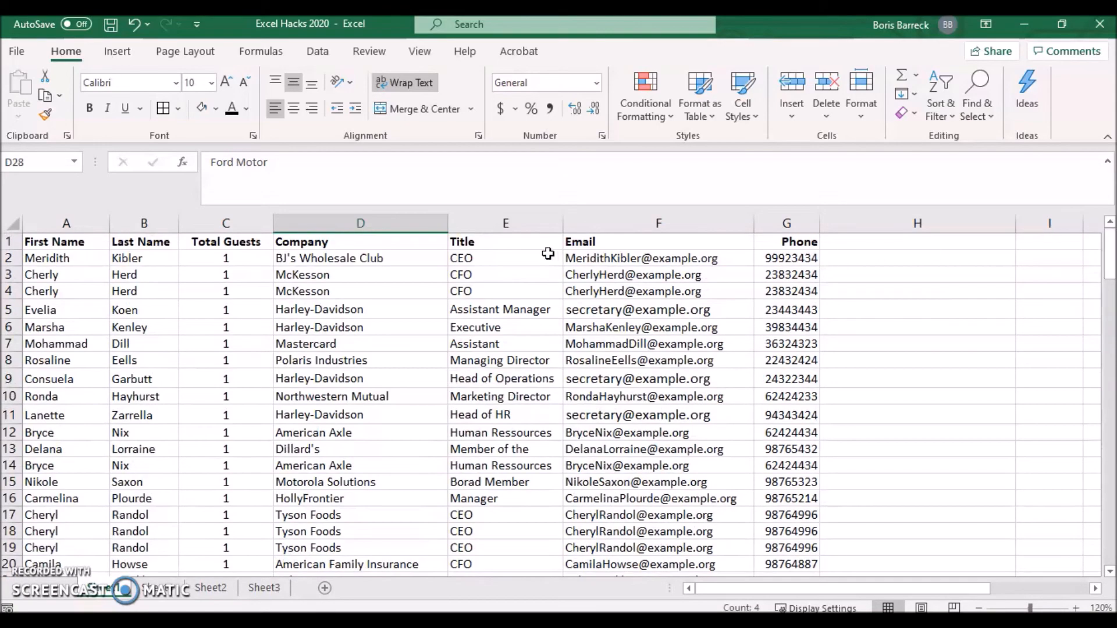
- Start an Advanced Filter that copies to another location, with the Company column D as the list range
{"action": "left_click", "coordinate": [314, 256]}
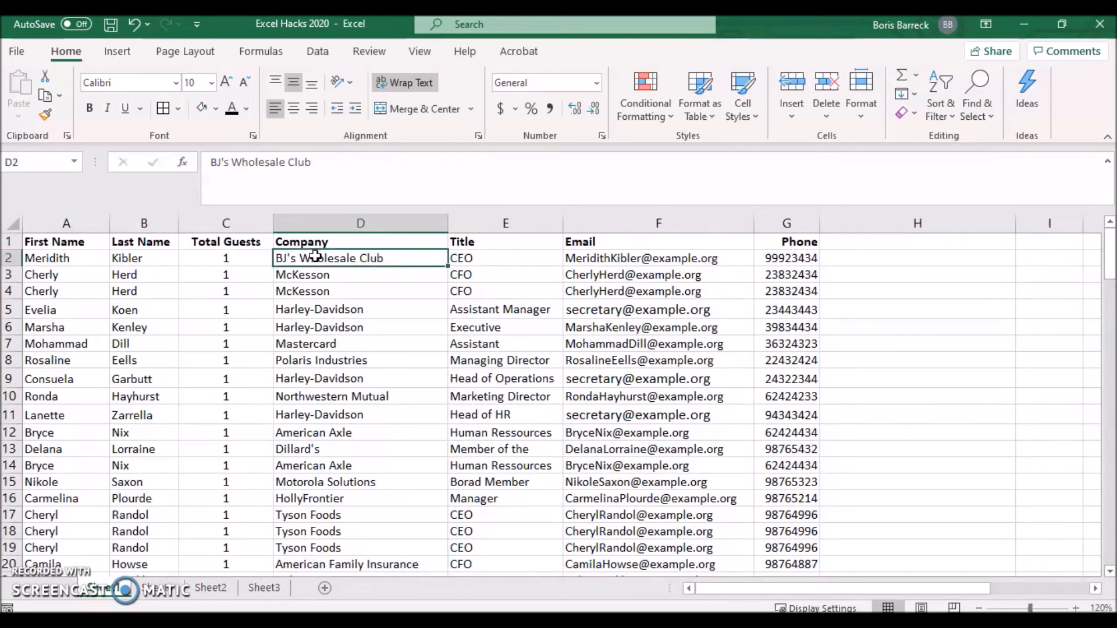
{"action": "left_click", "coordinate": [317, 52]}
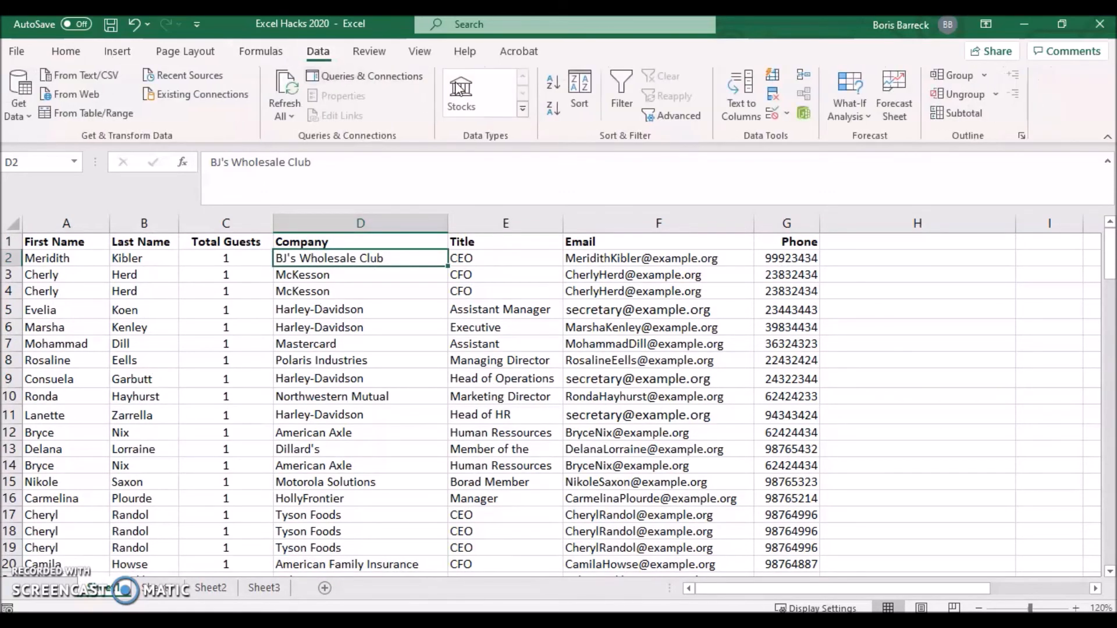
{"action": "left_click", "coordinate": [659, 116]}
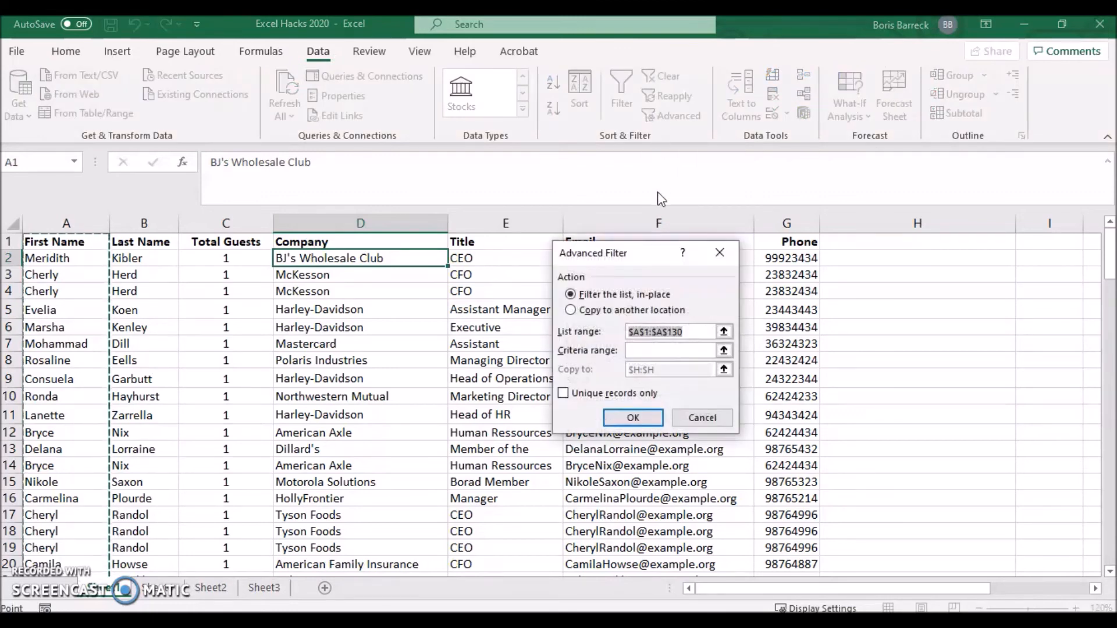
{"action": "left_click", "coordinate": [571, 310]}
{"action": "left_click_drag", "start_coordinate": [698, 331], "coordinate": [629, 333]}
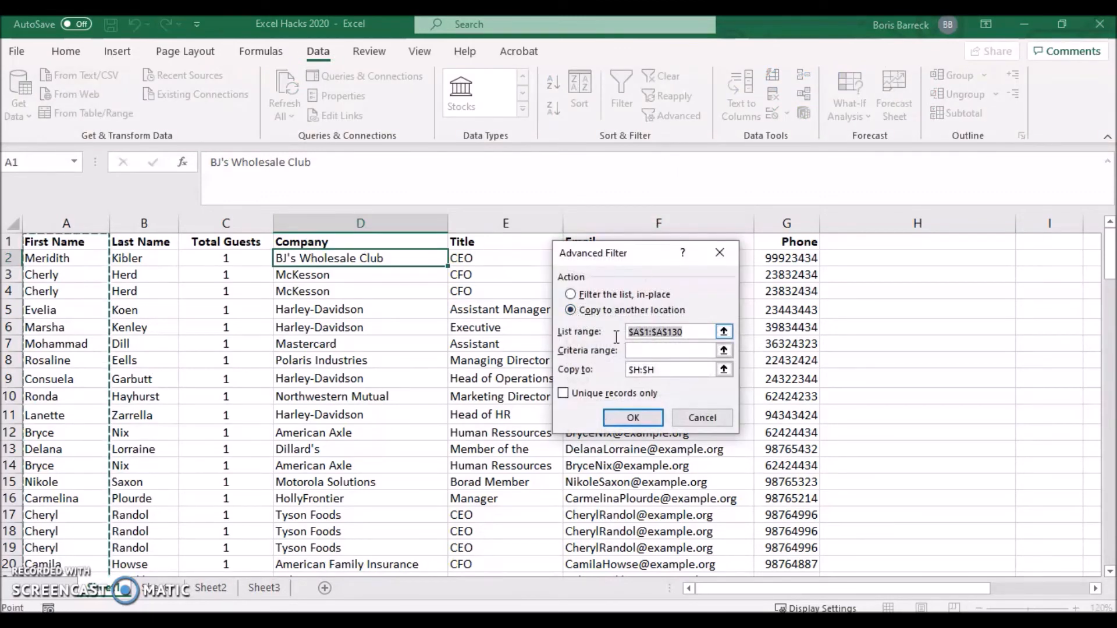
{"action": "key", "text": "BackSpace"}
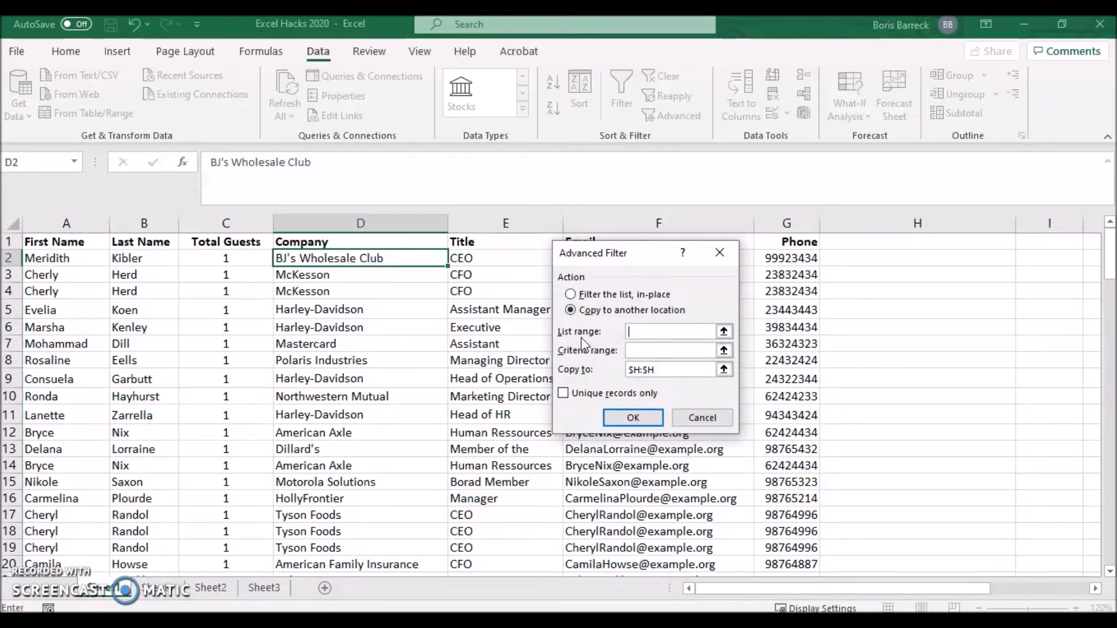
{"action": "left_click", "coordinate": [373, 224]}
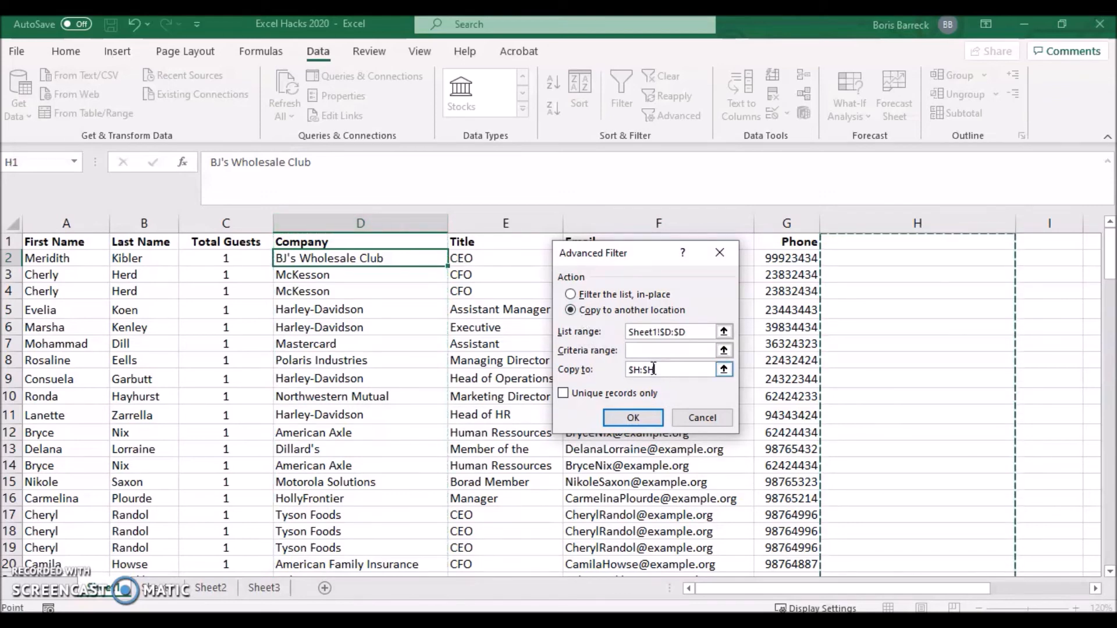
- Set the Advanced Filter's copy destination to column H and extract unique records only
{"action": "left_click_drag", "start_coordinate": [658, 369], "coordinate": [614, 369]}
{"action": "key", "text": "BackSpace"}
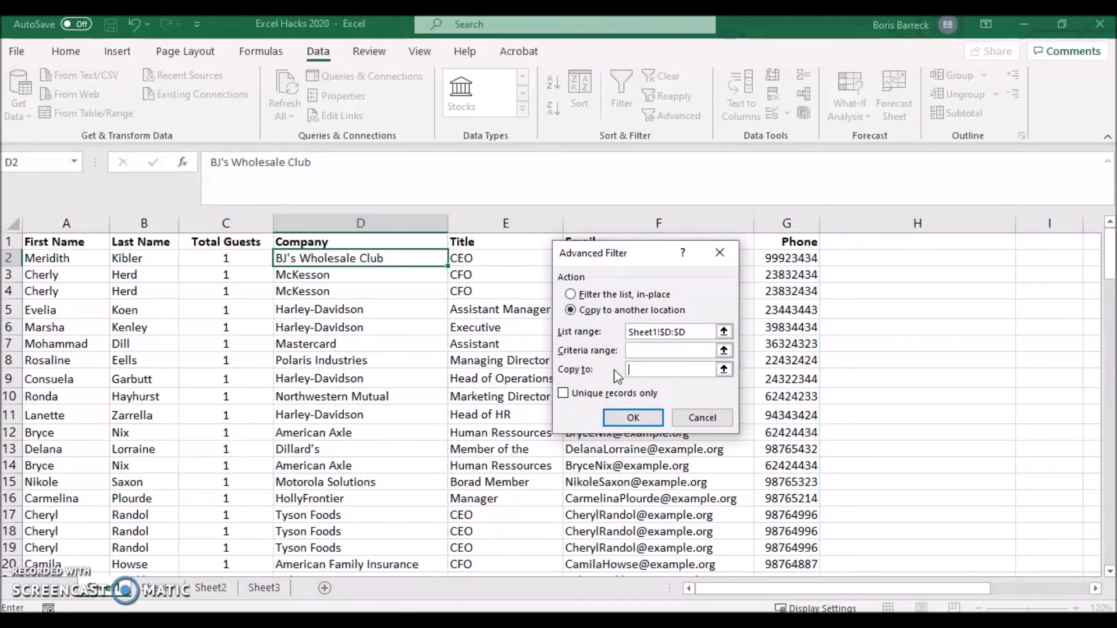
{"action": "left_click", "coordinate": [888, 226]}
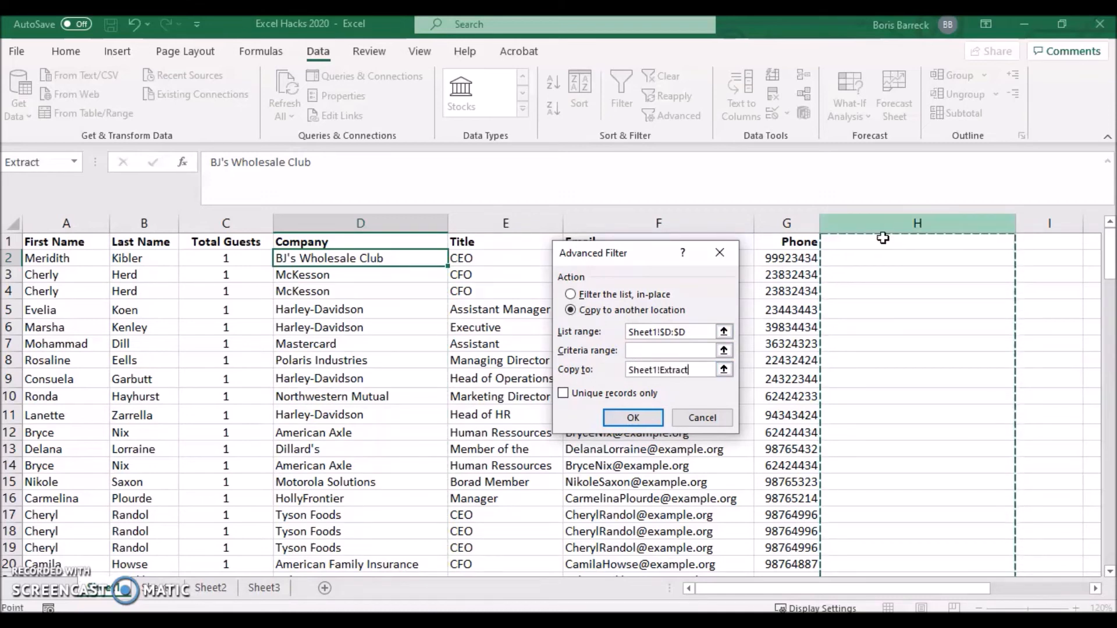
{"action": "left_click", "coordinate": [562, 396]}
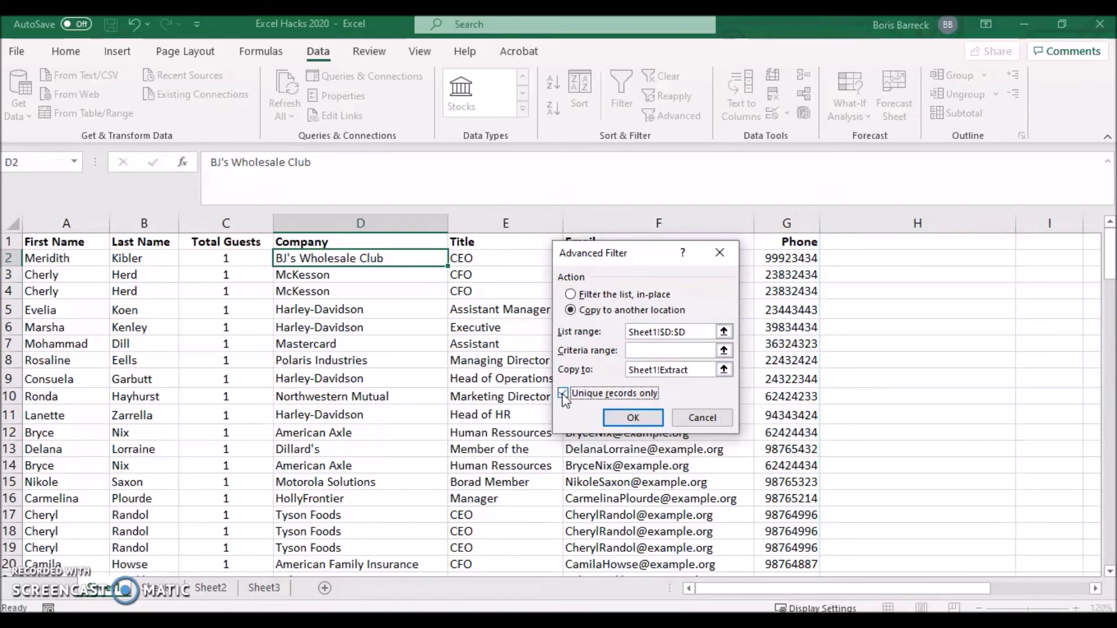
{"action": "left_click", "coordinate": [628, 418]}
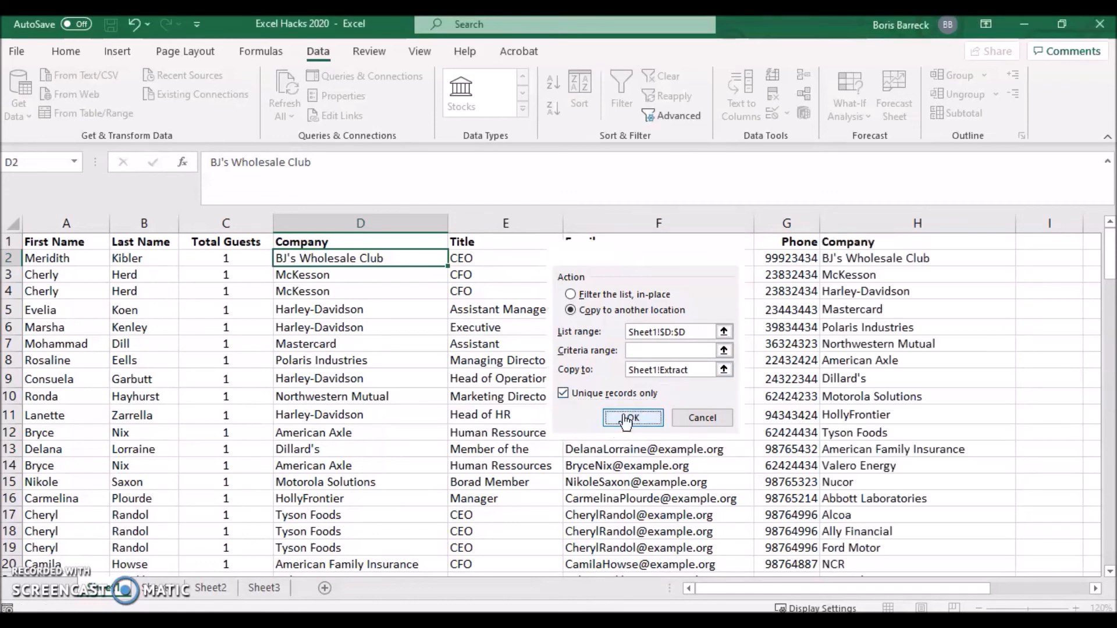
- Review the extracted unique company list in column H from H2 down to its last entry
{"action": "left_click", "coordinate": [859, 260]}
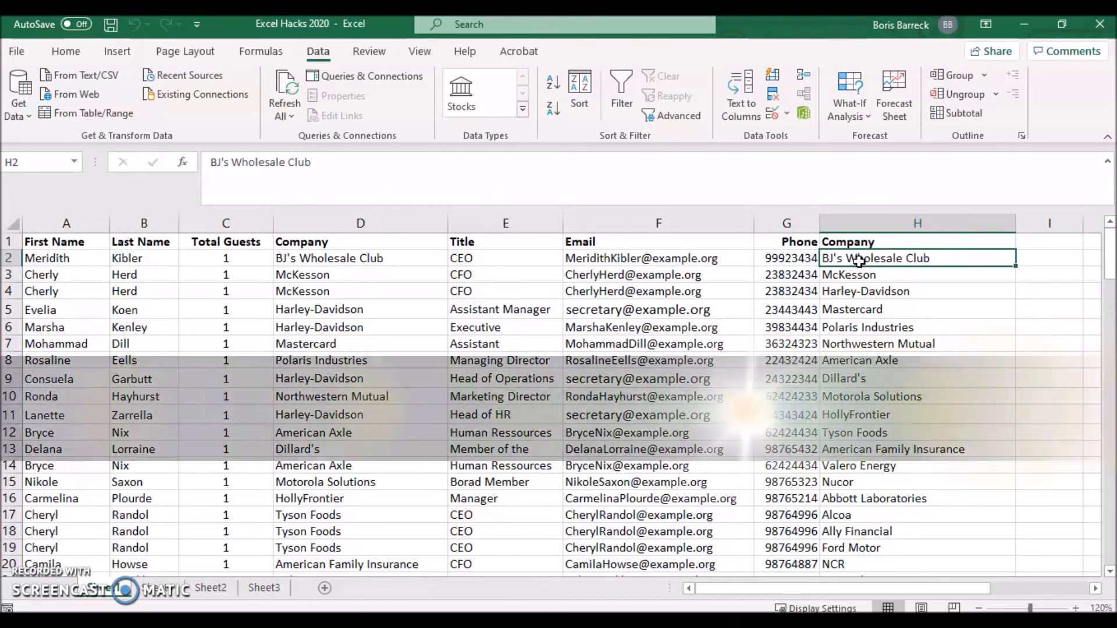
{"action": "key", "text": "ctrl+shift+Down"}
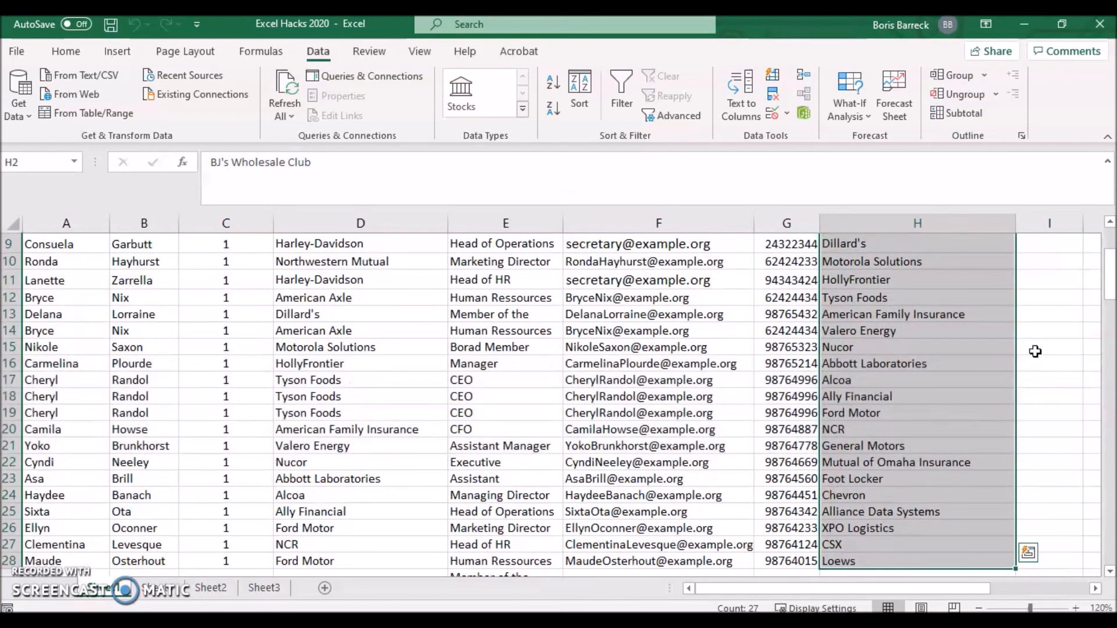
{"action": "left_click_drag", "start_coordinate": [1113, 271], "coordinate": [1112, 339]}
{"action": "left_click_drag", "start_coordinate": [896, 265], "coordinate": [906, 461]}
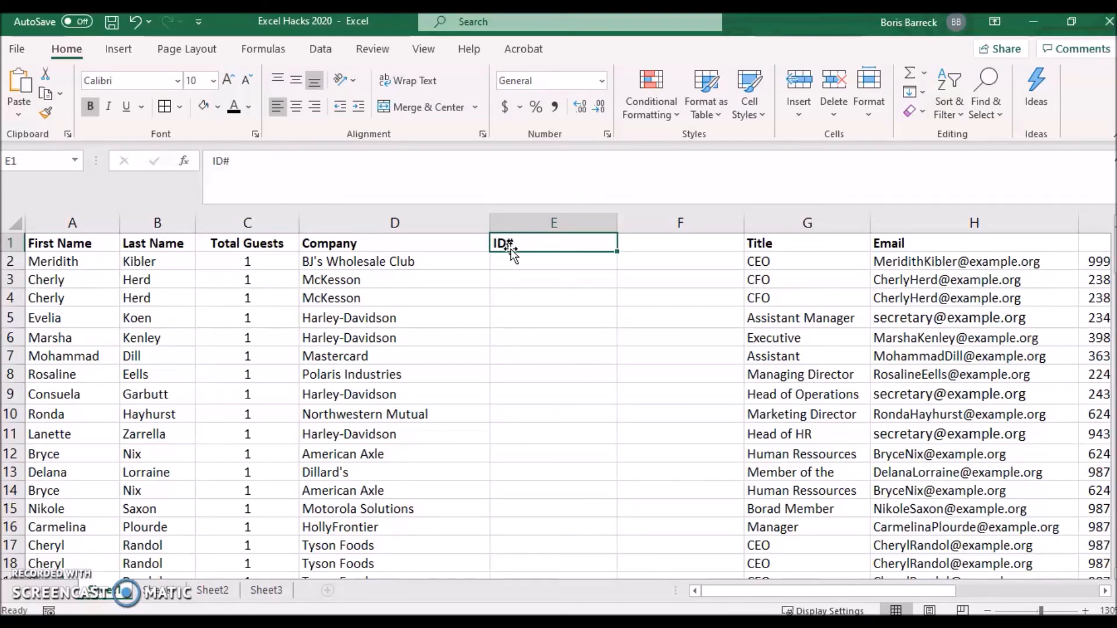
- Enter the formula =RANDBETWEEN(10000,99999) in E2 to generate a random five-digit ID
{"action": "left_click", "coordinate": [509, 263]}
{"action": "double_click", "coordinate": [509, 264]}
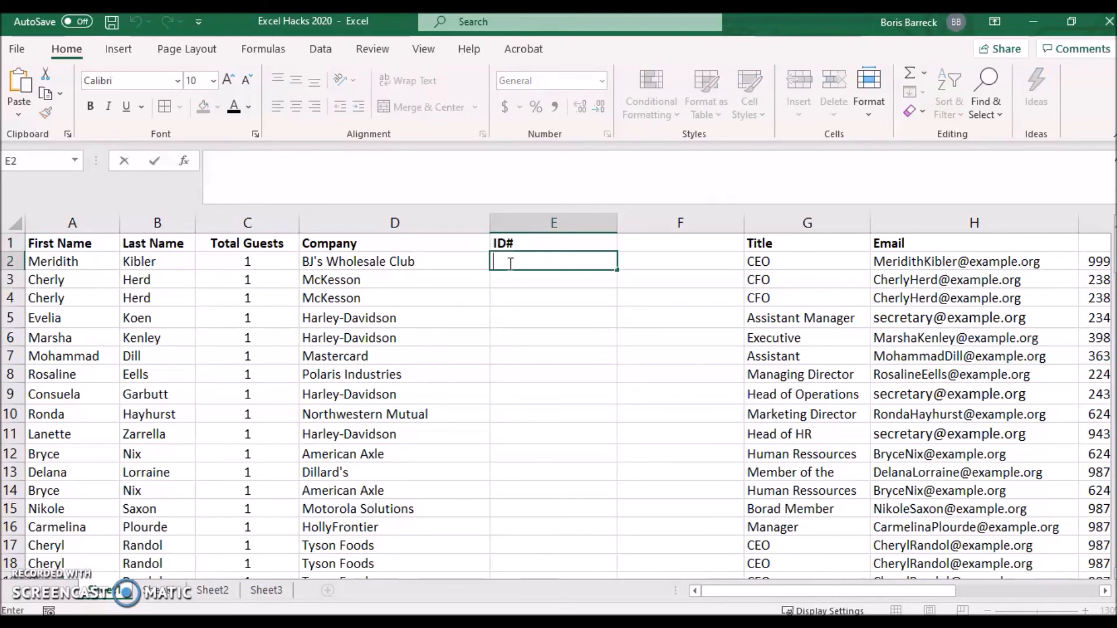
{"action": "type", "text": "=RAND"}
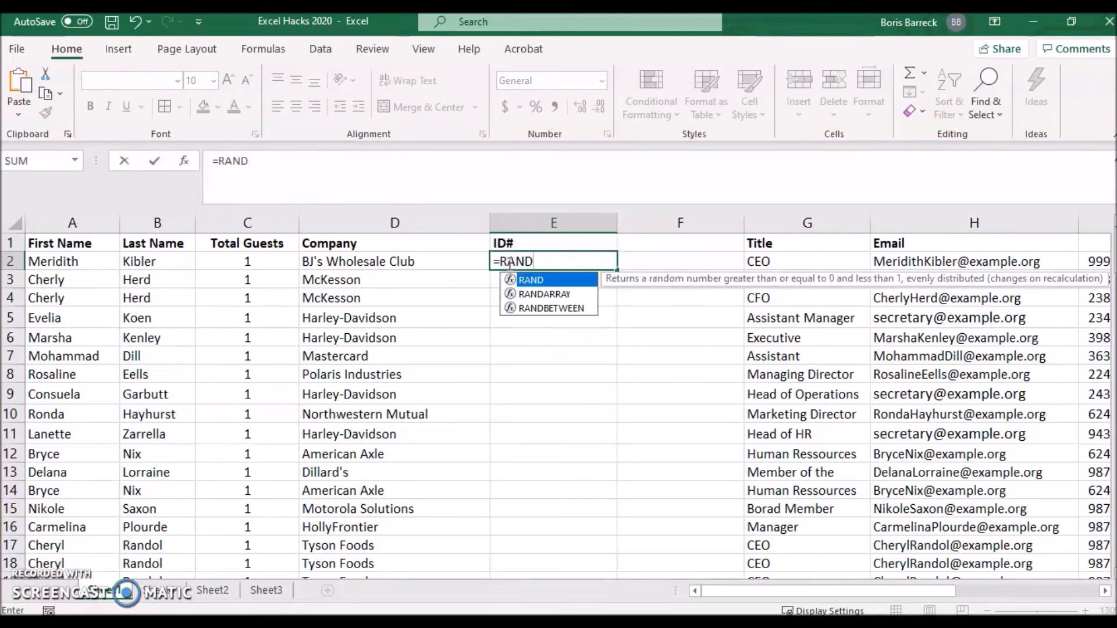
{"action": "double_click", "coordinate": [544, 308]}
{"action": "type", "text": "1"}
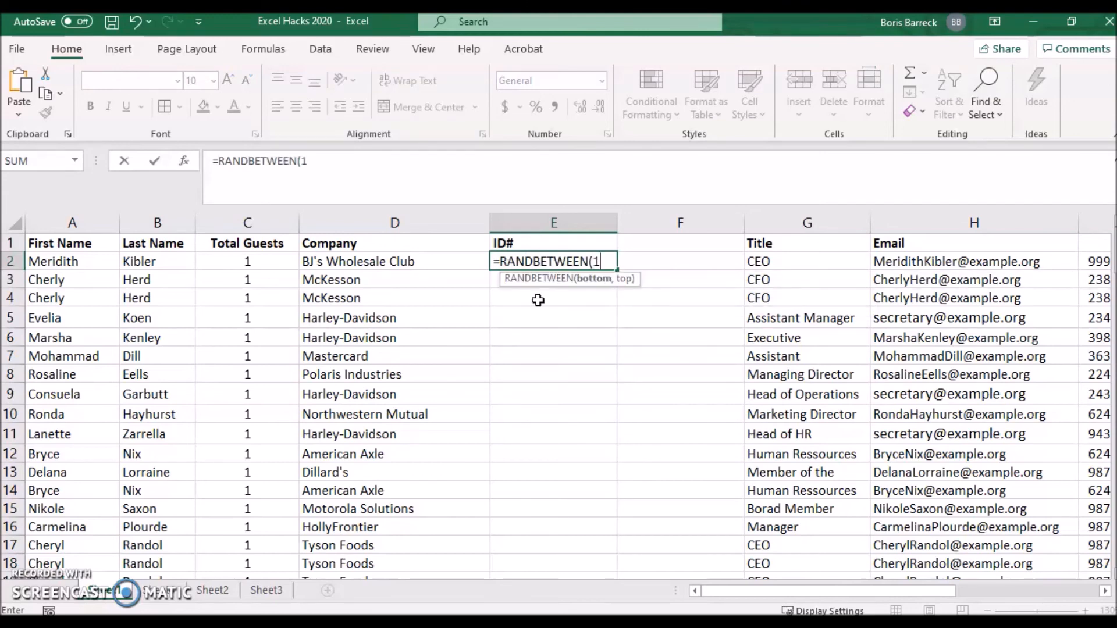
{"action": "type", "text": "0000,99999"}
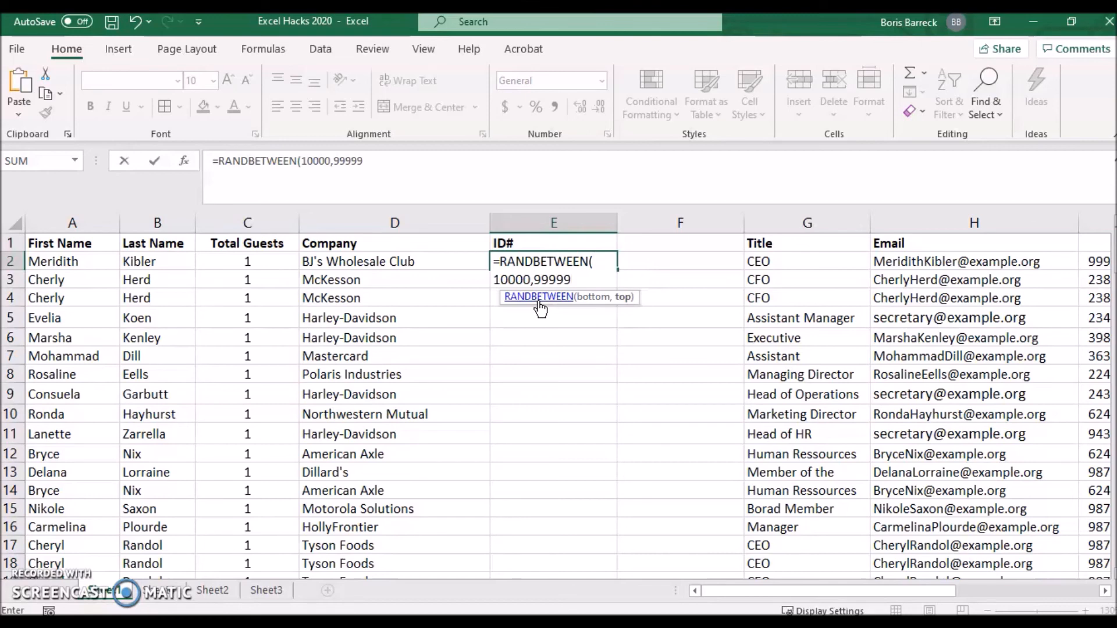
{"action": "key", "text": "Return"}
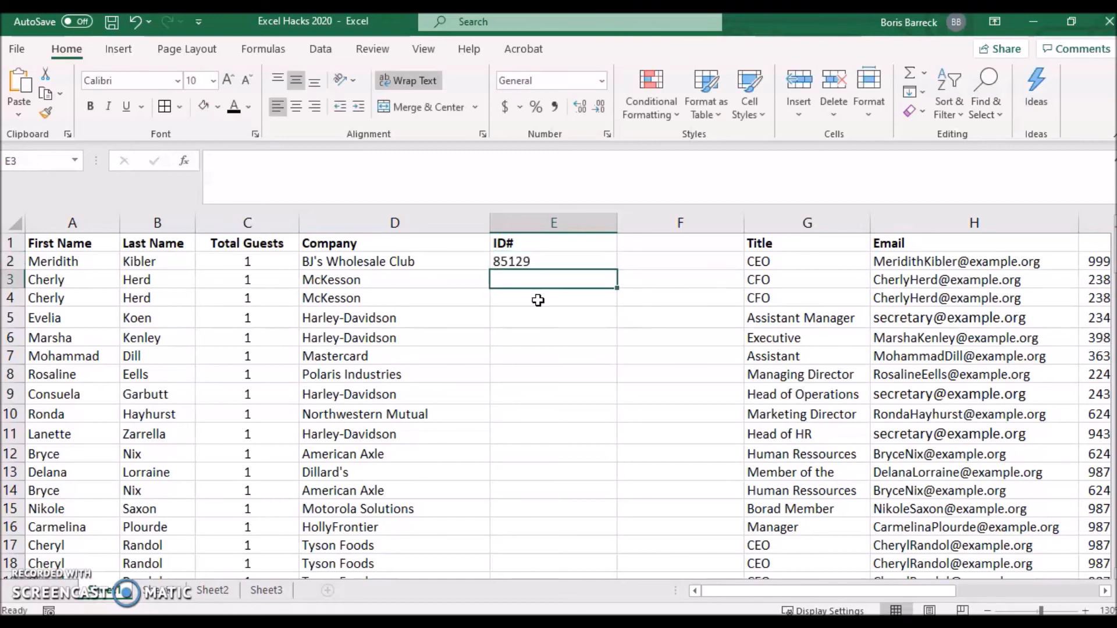
- Fill the random ID formula from E2 down through all guest rows of the ID# column
{"action": "left_click", "coordinate": [546, 260]}
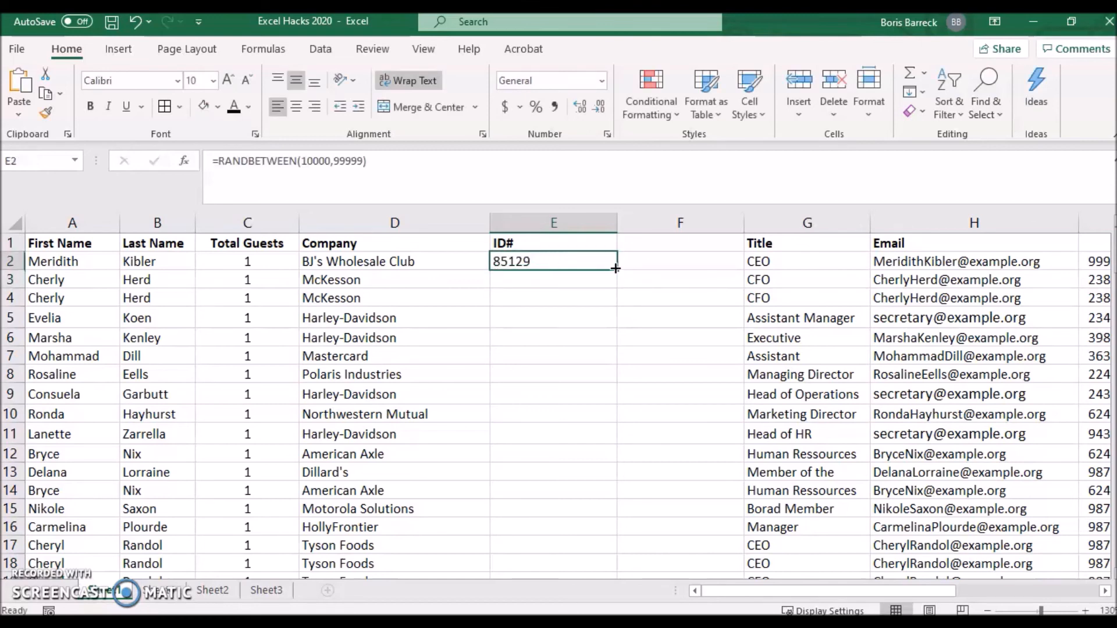
{"action": "double_click", "coordinate": [616, 271]}
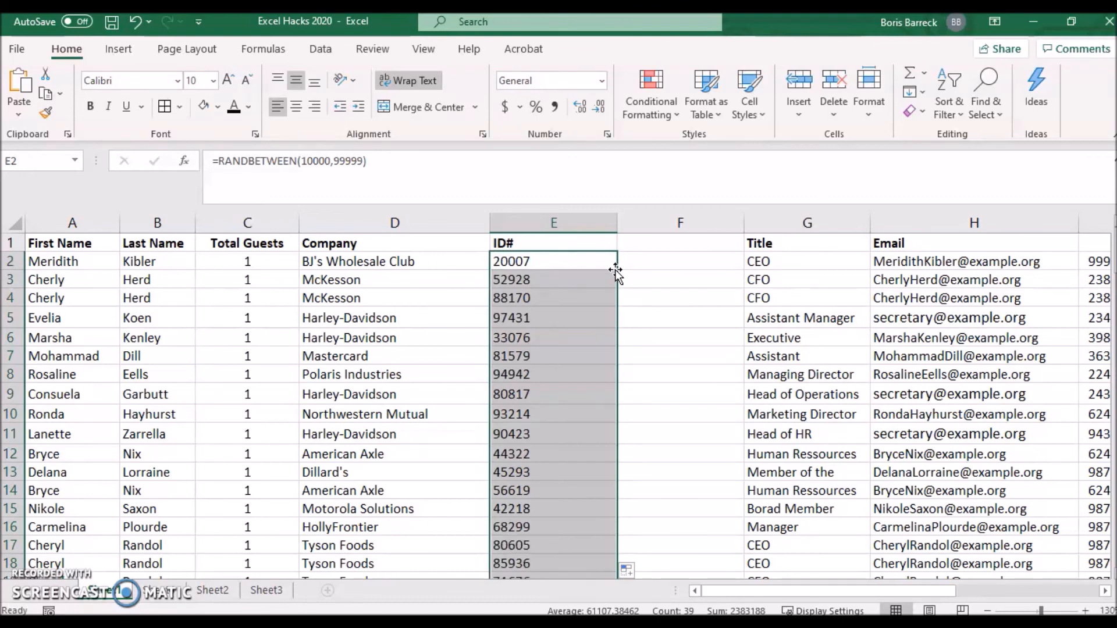
{"action": "left_click", "coordinate": [602, 260]}
{"action": "left_click_drag", "start_coordinate": [617, 270], "coordinate": [618, 273]}
{"action": "double_click", "coordinate": [616, 272]}
- Re-enter the E2 formula without changes to check whether the random IDs recalculate
{"action": "left_click", "coordinate": [572, 277]}
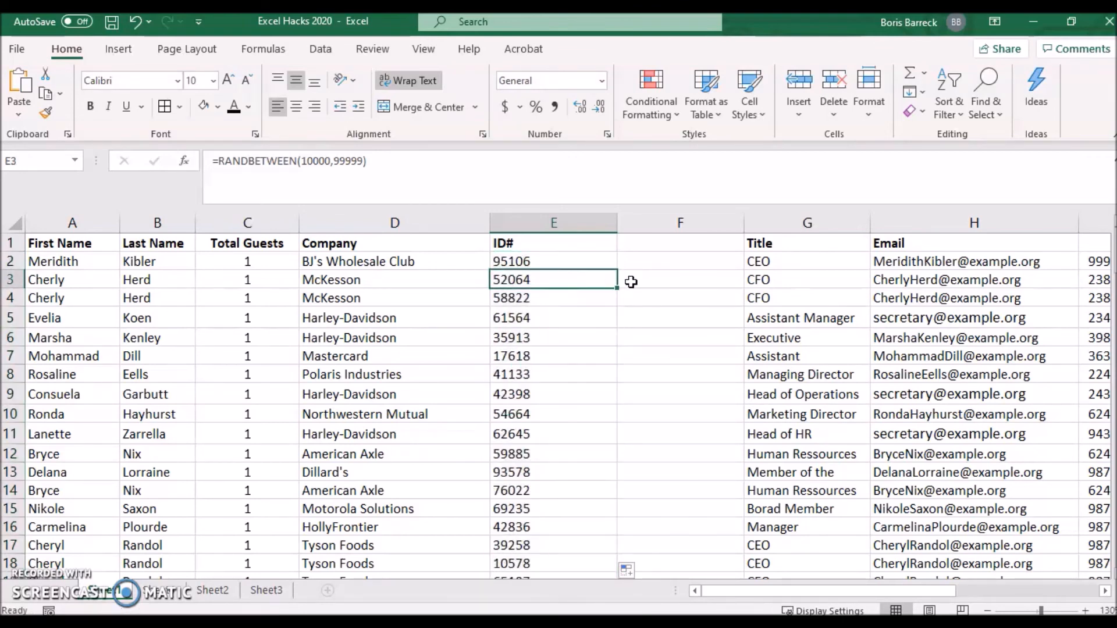
{"action": "left_click", "coordinate": [655, 283]}
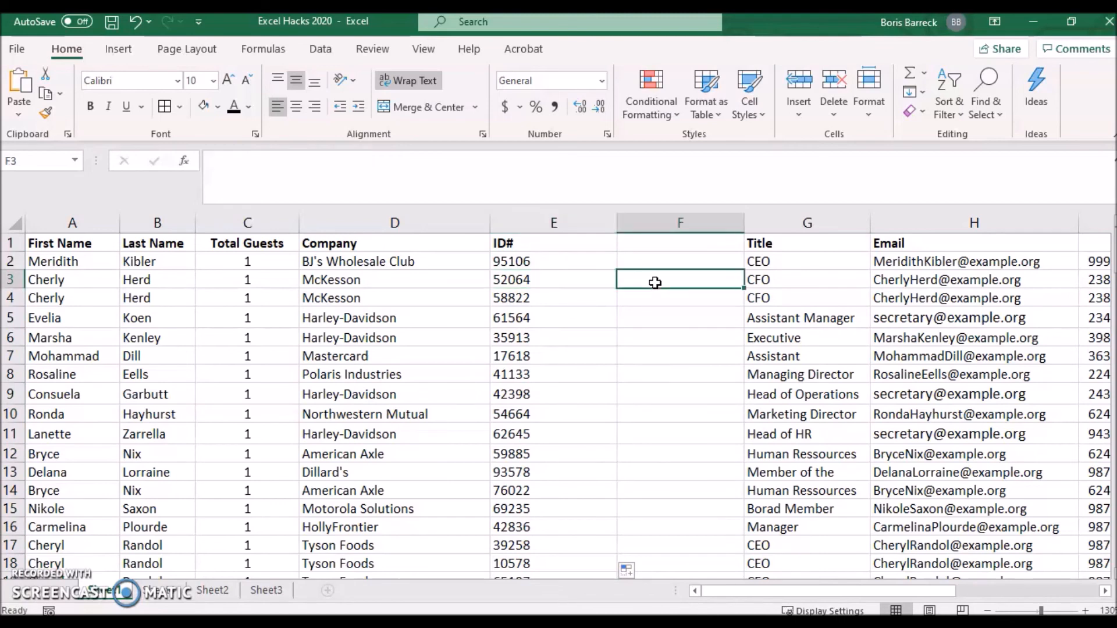
{"action": "double_click", "coordinate": [557, 258]}
{"action": "key", "text": "Return"}
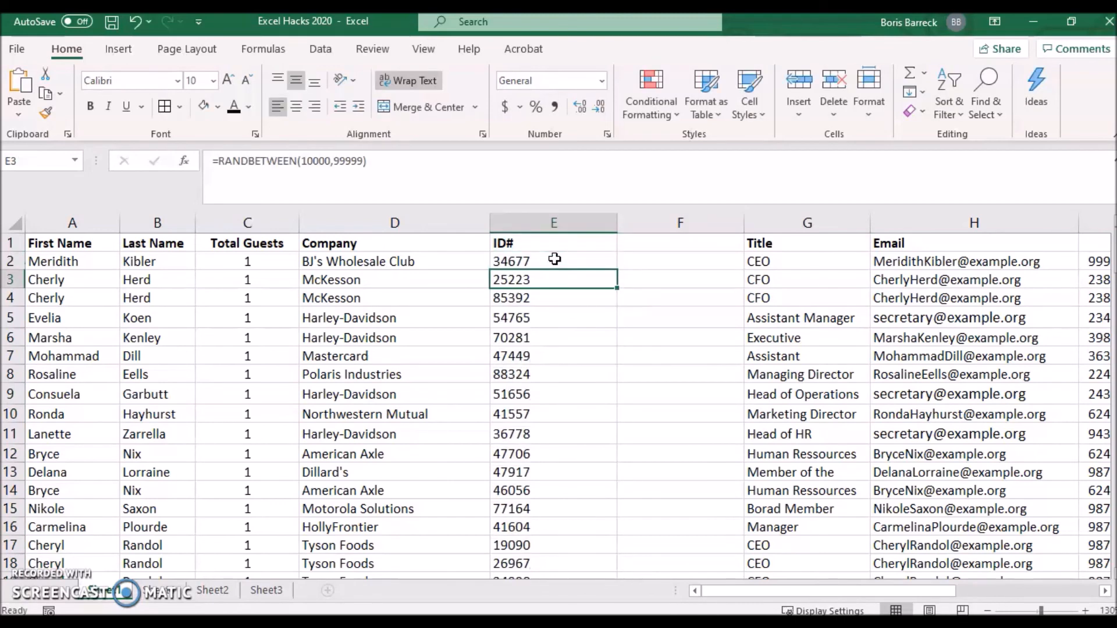
- Copy the ID# column E and paste it as values only into column F, starting at F1
{"action": "left_click", "coordinate": [553, 224]}
{"action": "key", "text": "ctrl+c"}
{"action": "left_click", "coordinate": [636, 241]}
{"action": "right_click", "coordinate": [635, 242]}
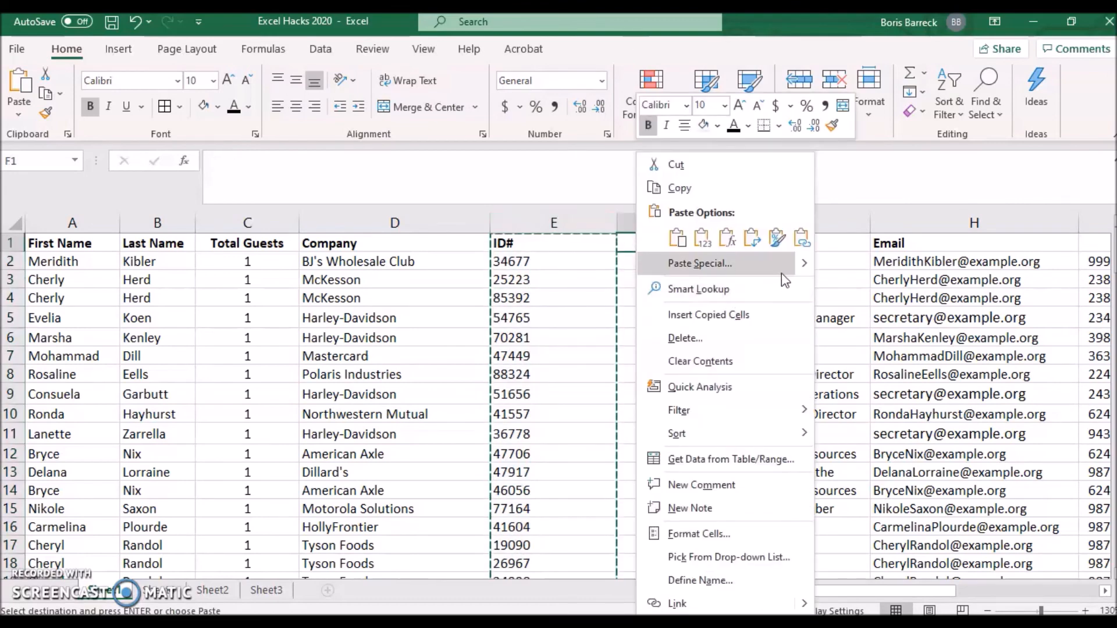
{"action": "mouse_move", "coordinate": [809, 262]}
{"action": "left_click", "coordinate": [828, 361]}
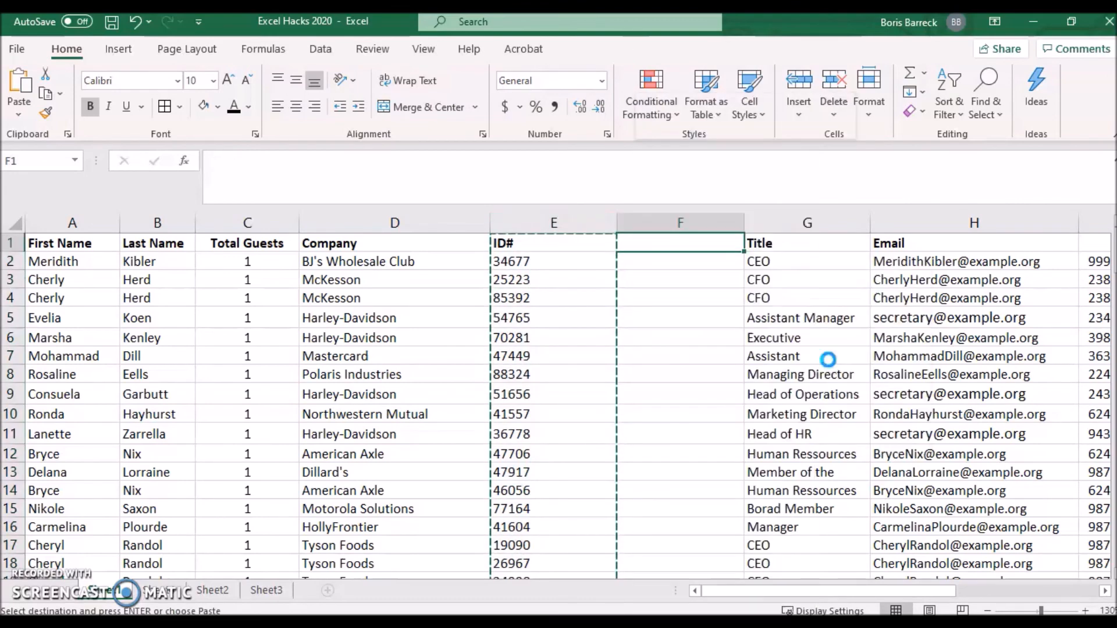
- Delete the formula-based ID# column E, keeping the pasted fixed IDs
{"action": "left_click", "coordinate": [556, 222]}
{"action": "right_click", "coordinate": [557, 227]}
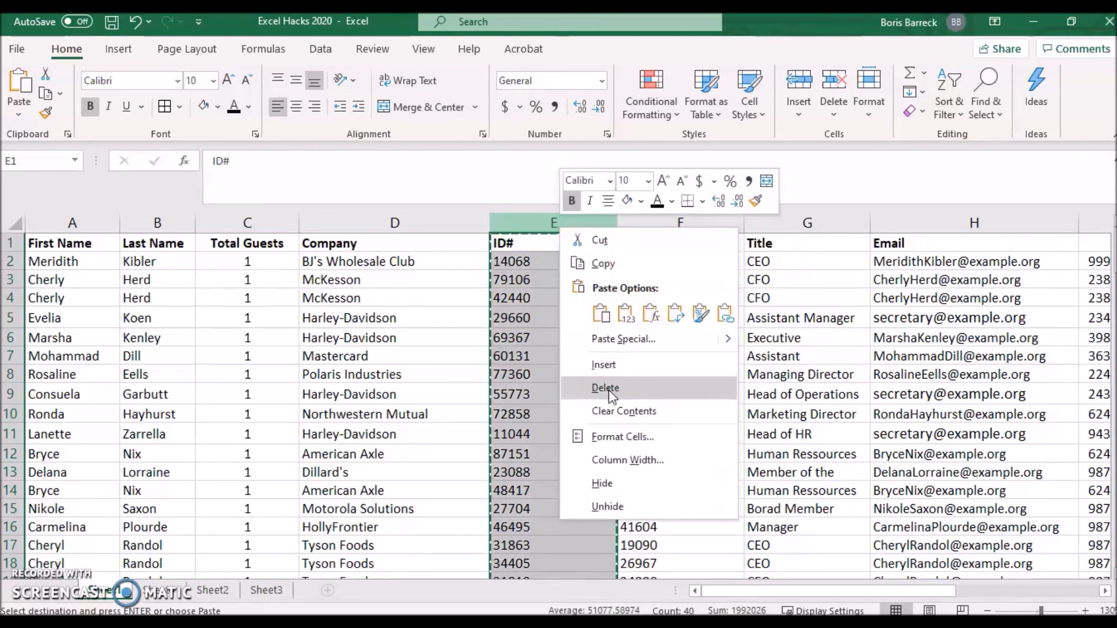
{"action": "left_click", "coordinate": [609, 390]}
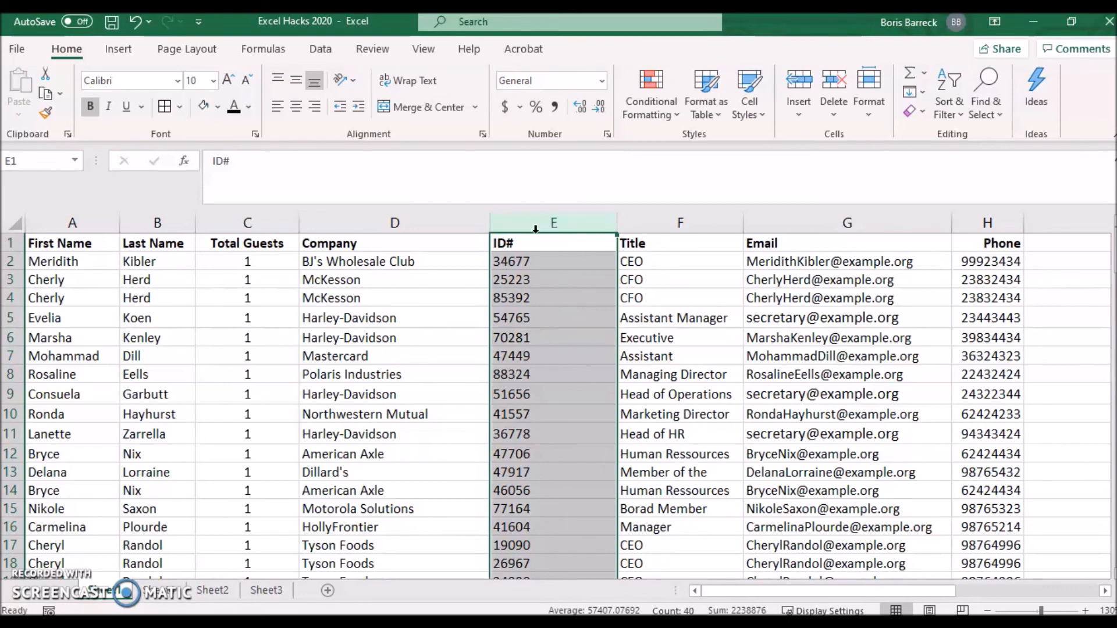
- Highlight the unique values in the ID# column with Green Fill with Dark Green Text and check the rows
{"action": "left_click", "coordinate": [669, 119]}
{"action": "mouse_move", "coordinate": [712, 148]}
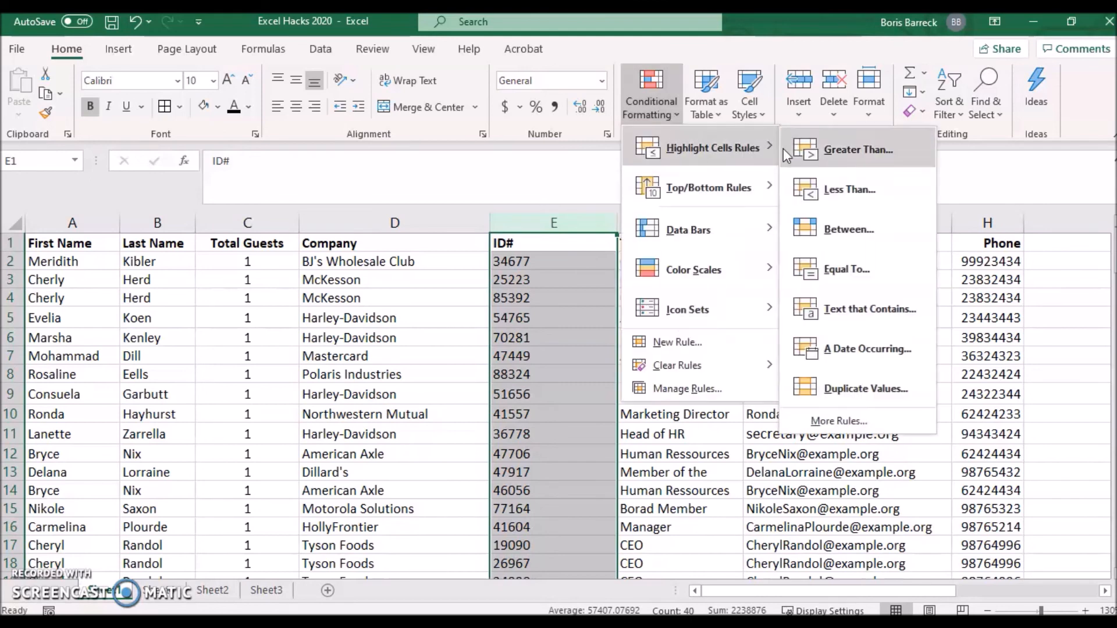
{"action": "left_click", "coordinate": [846, 399]}
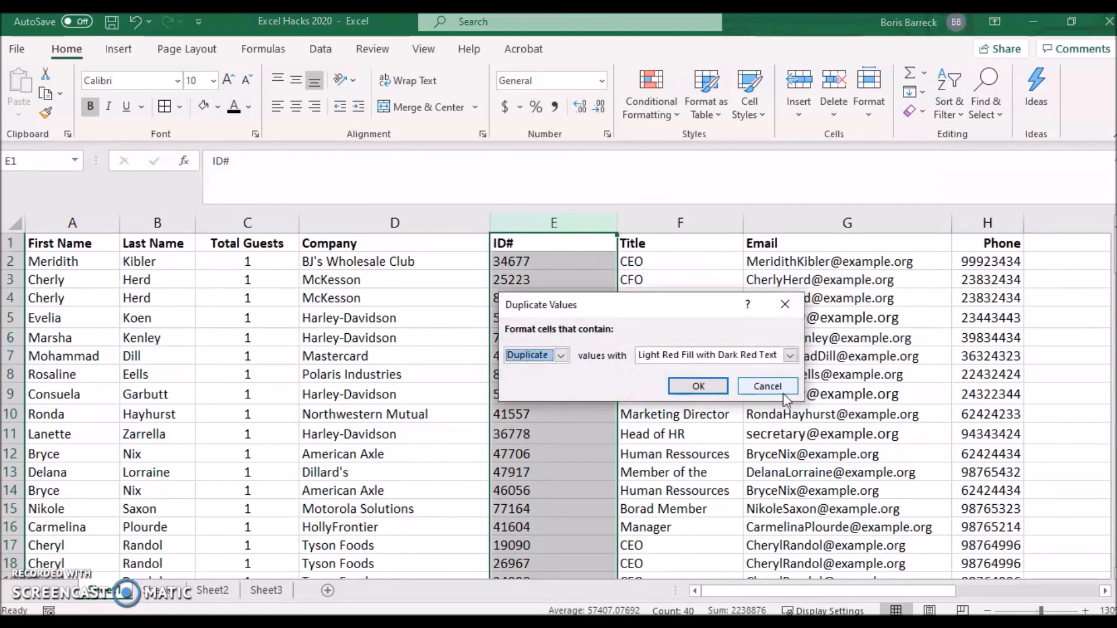
{"action": "left_click", "coordinate": [560, 354]}
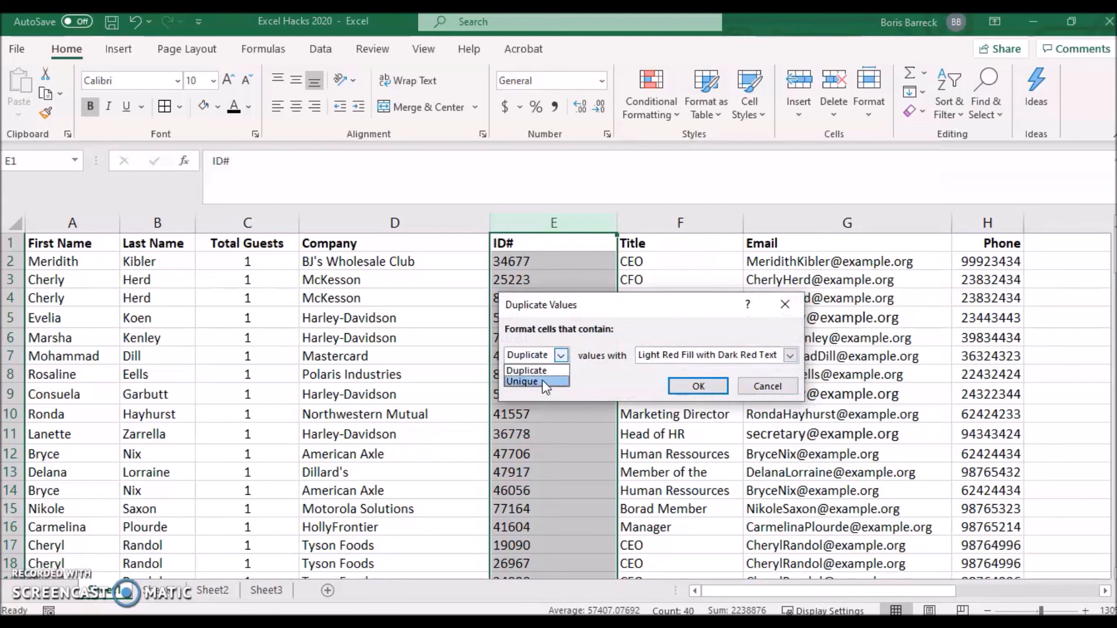
{"action": "left_click", "coordinate": [527, 382]}
{"action": "left_click", "coordinate": [790, 358]}
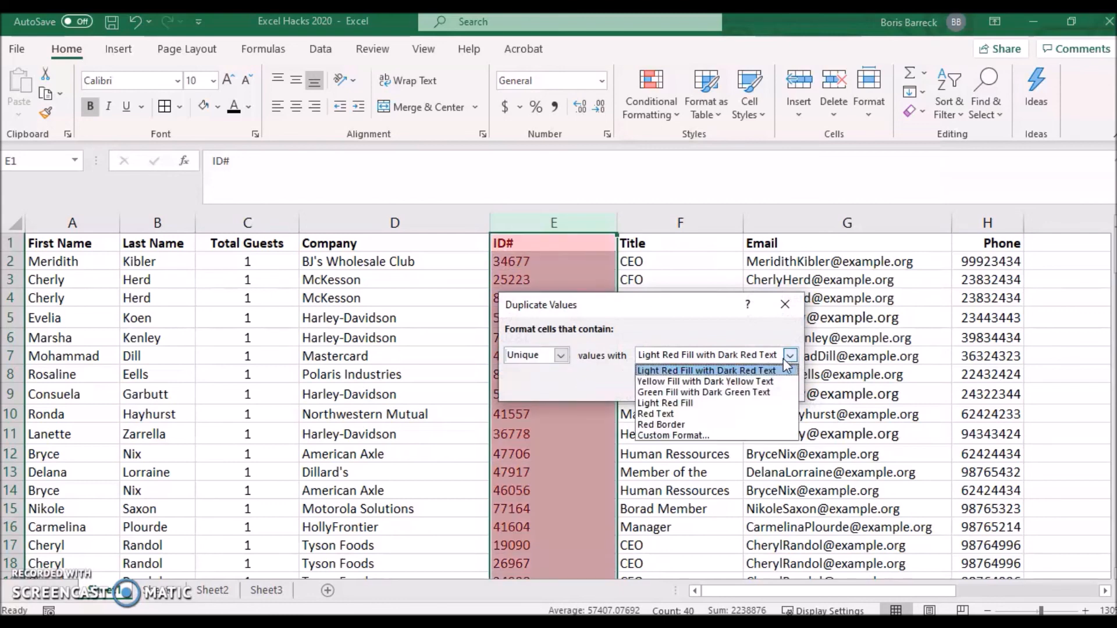
{"action": "left_click", "coordinate": [702, 392]}
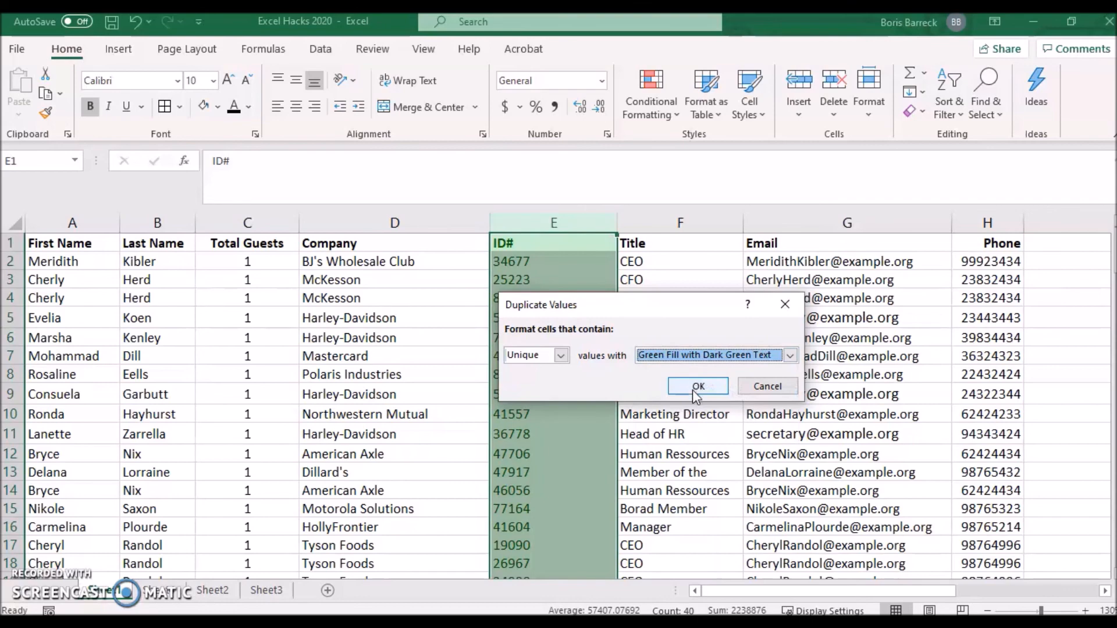
{"action": "left_click", "coordinate": [696, 388]}
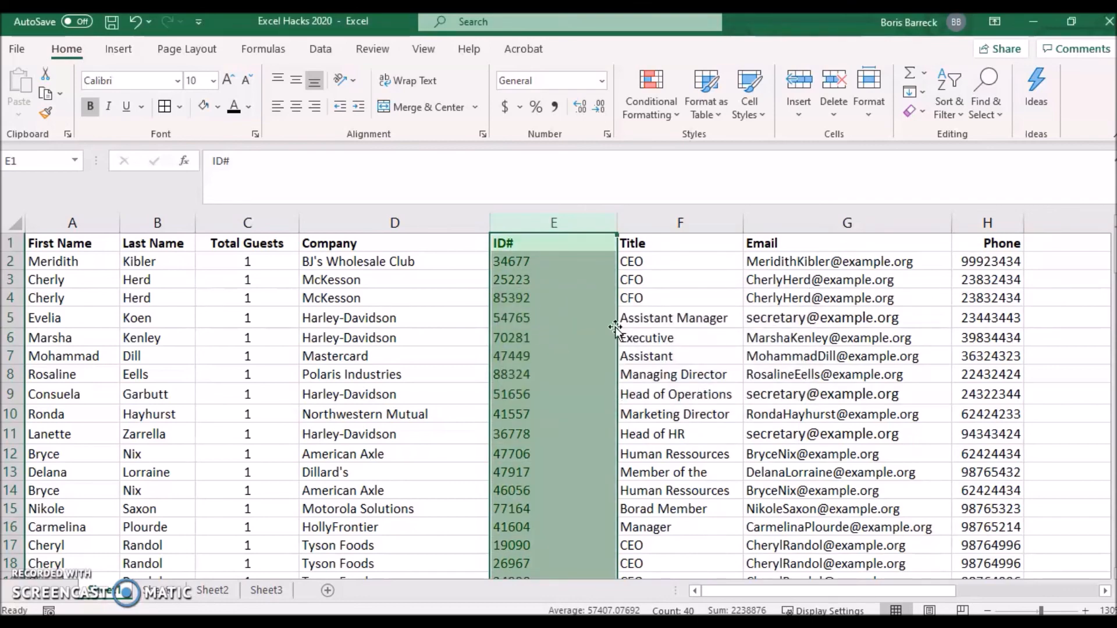
{"action": "scroll", "coordinate": [515, 340], "scroll_direction": "down", "scroll_amount": 12}
{"action": "scroll", "coordinate": [523, 344], "scroll_direction": "up", "scroll_amount": 11}
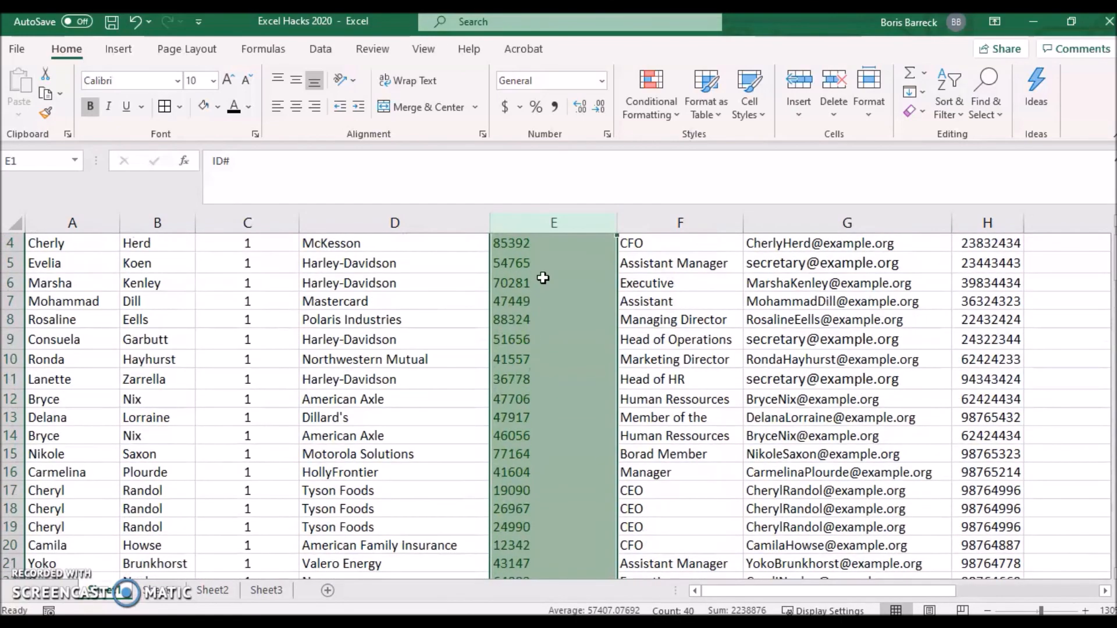
{"action": "scroll", "coordinate": [543, 281], "scroll_direction": "up", "scroll_amount": 1}
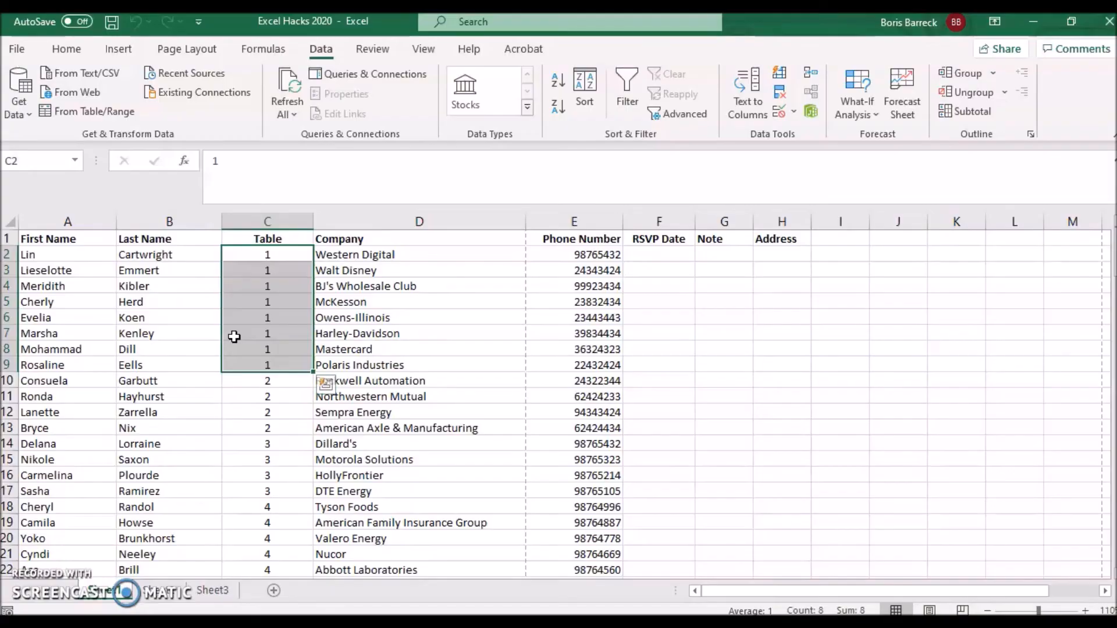
- Examine how guests are grouped by table number in the Table column
{"action": "left_click", "coordinate": [282, 254]}
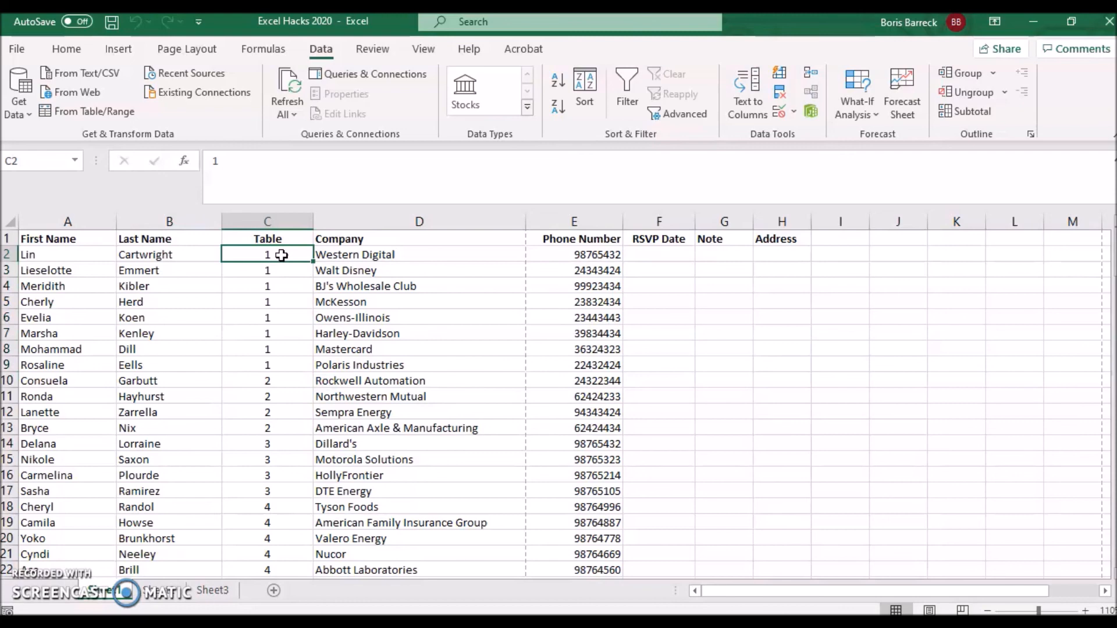
{"action": "left_click", "coordinate": [276, 220]}
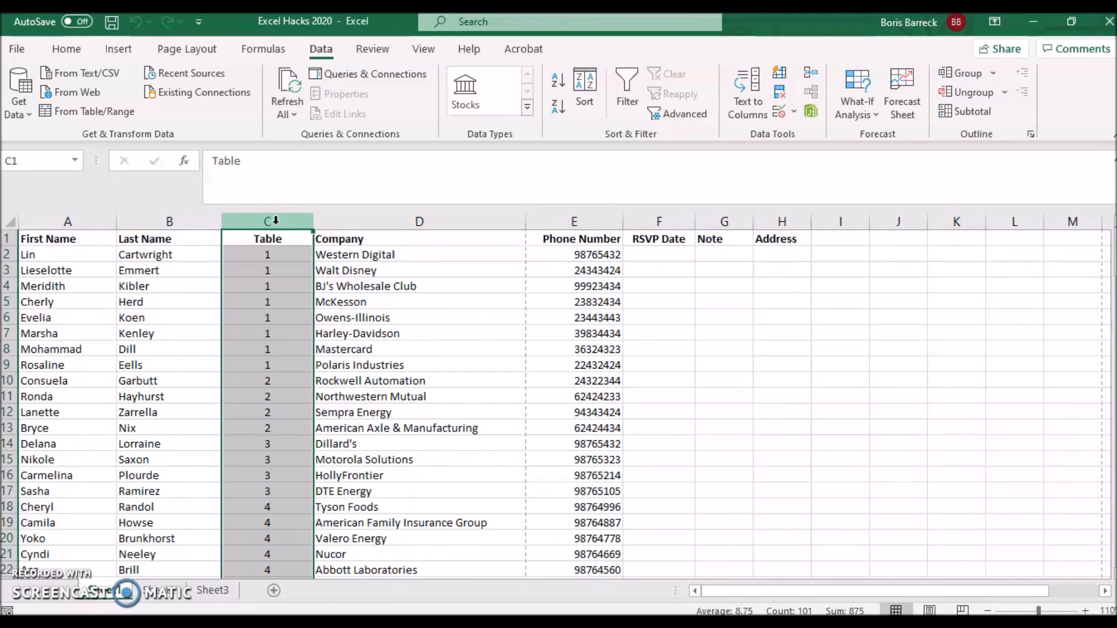
{"action": "left_click", "coordinate": [263, 291]}
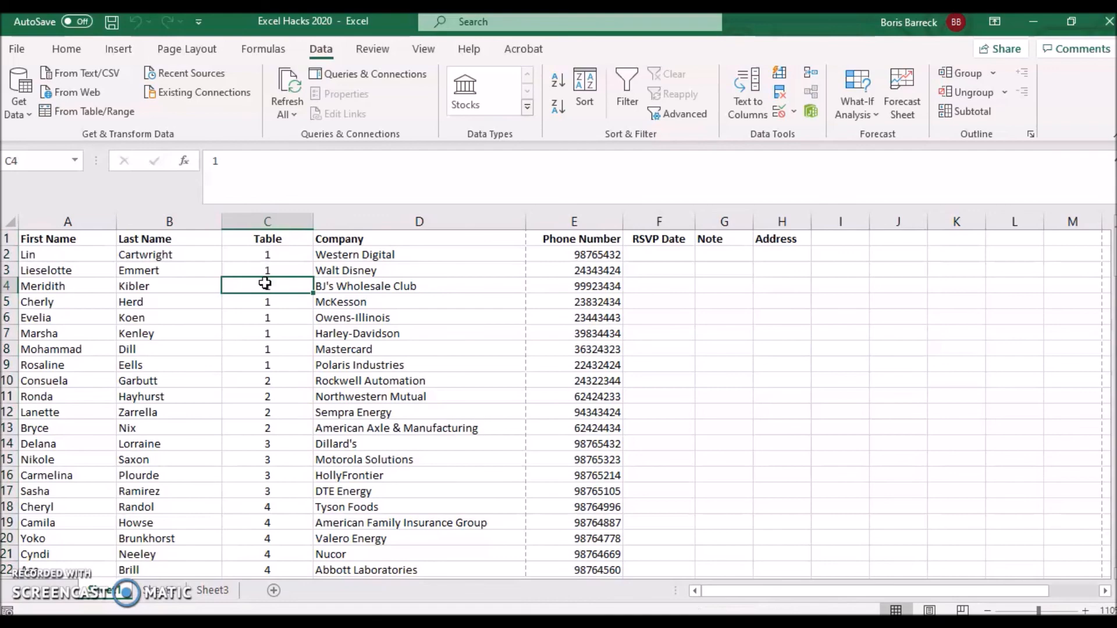
{"action": "scroll", "coordinate": [268, 284], "scroll_direction": "down", "scroll_amount": 15}
{"action": "scroll", "coordinate": [269, 286], "scroll_direction": "up", "scroll_amount": 15}
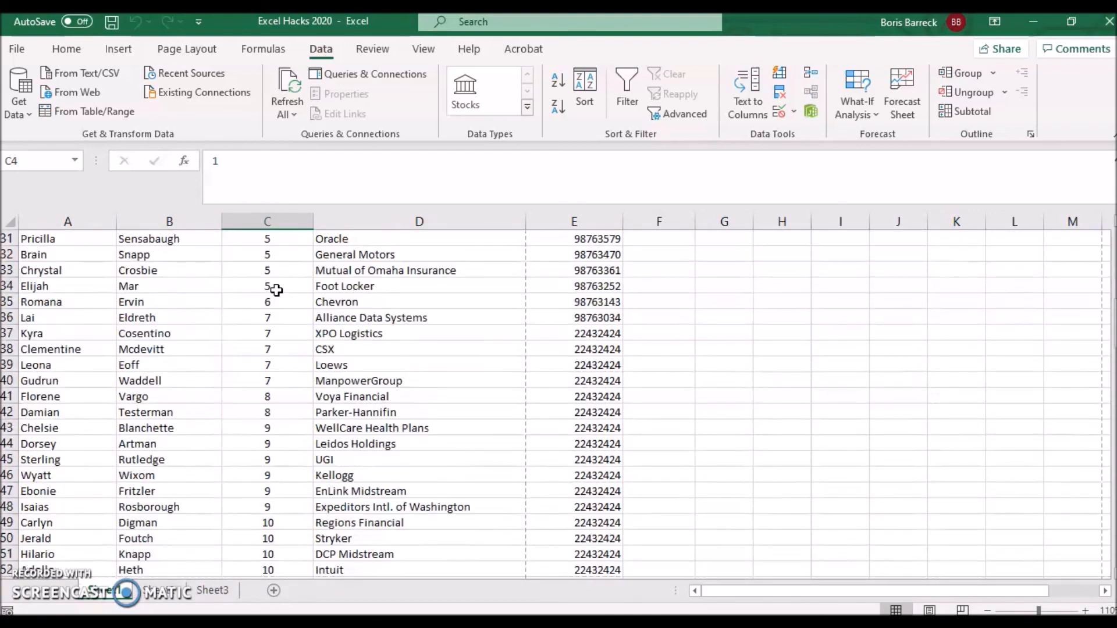
{"action": "left_click_drag", "start_coordinate": [274, 258], "coordinate": [278, 427]}
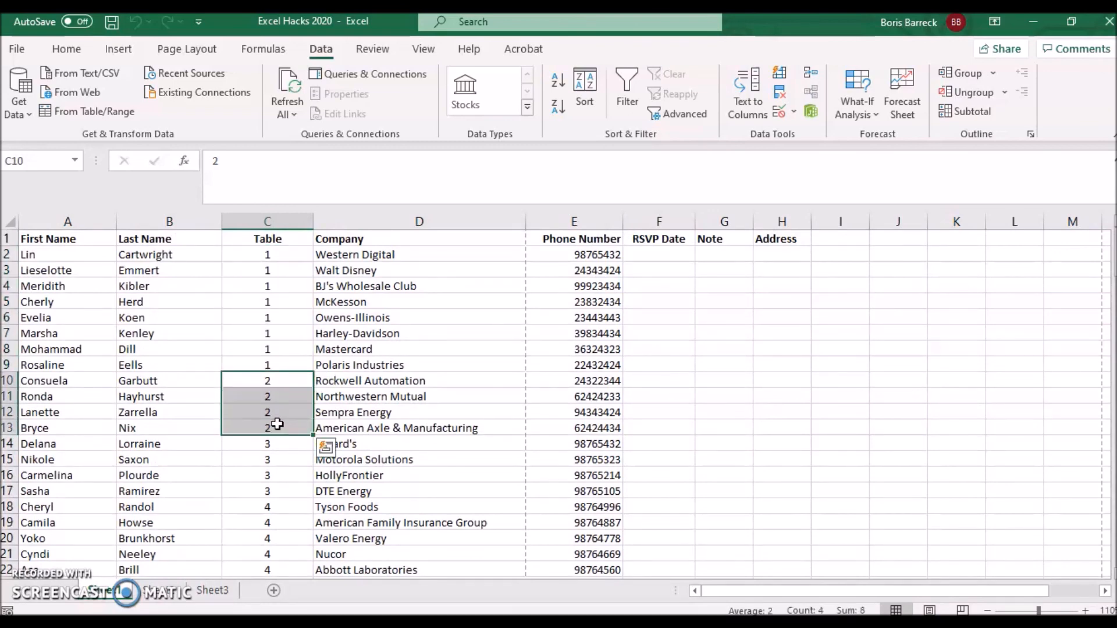
{"action": "left_click", "coordinate": [288, 257]}
- Add Count subtotals to the Table column at each change in Table, with page breaks between groups, and review the grouped rows
{"action": "left_click", "coordinate": [284, 229]}
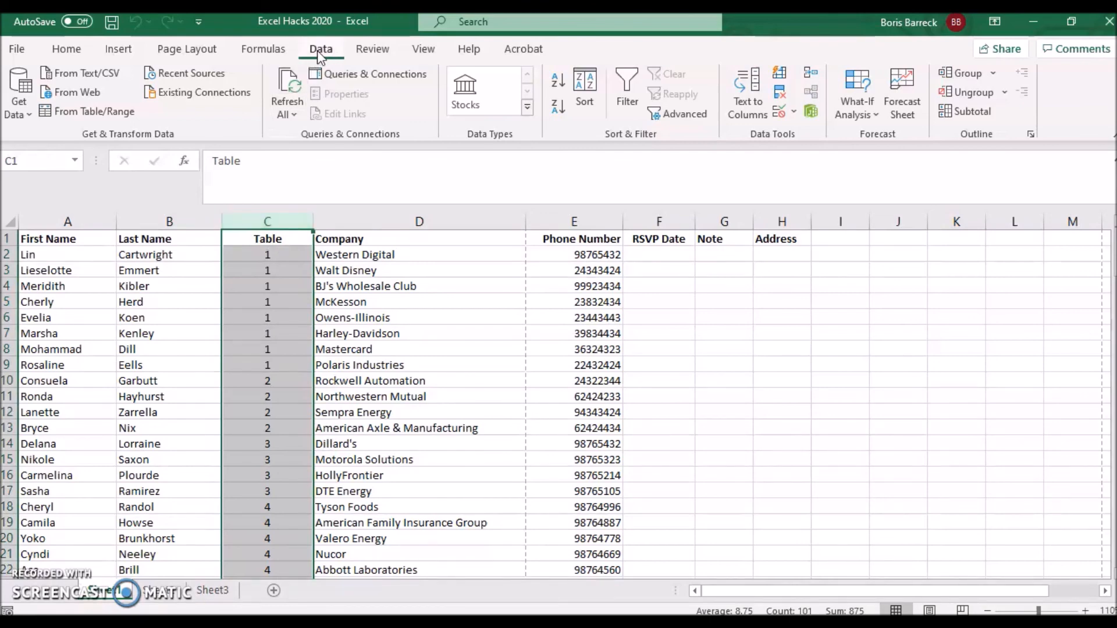
{"action": "left_click", "coordinate": [986, 110]}
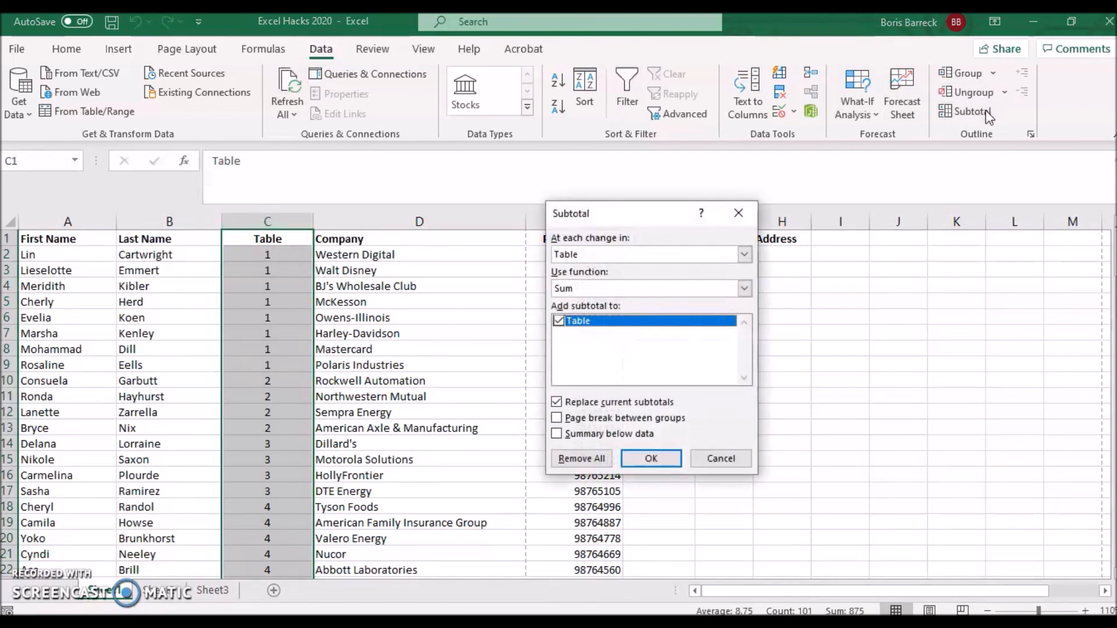
{"action": "left_click", "coordinate": [623, 285]}
{"action": "left_click", "coordinate": [613, 313]}
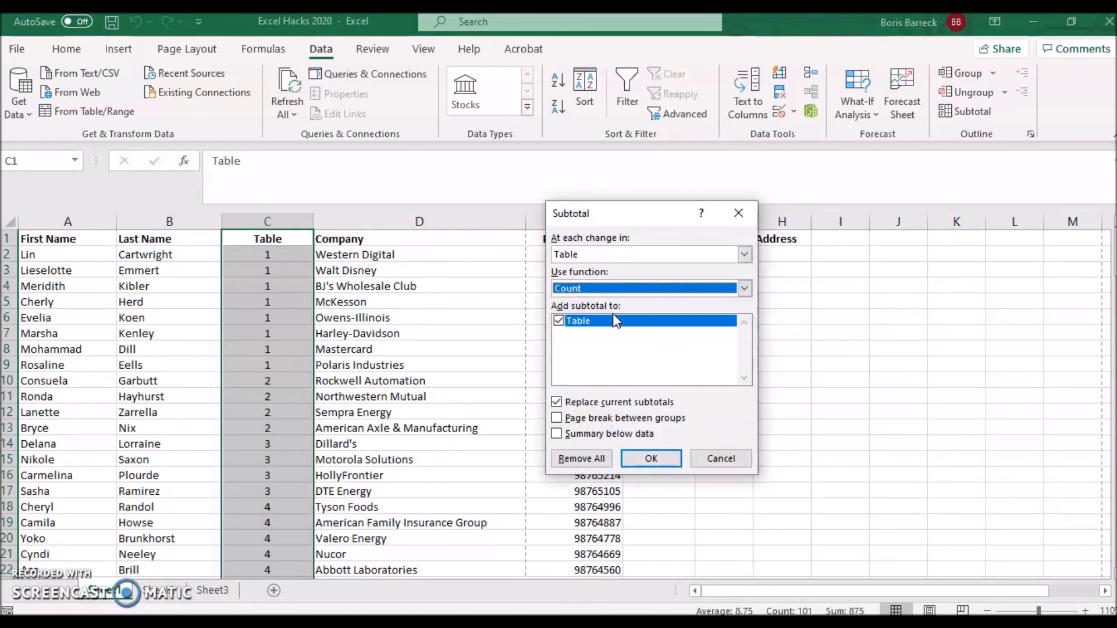
{"action": "left_click", "coordinate": [558, 420]}
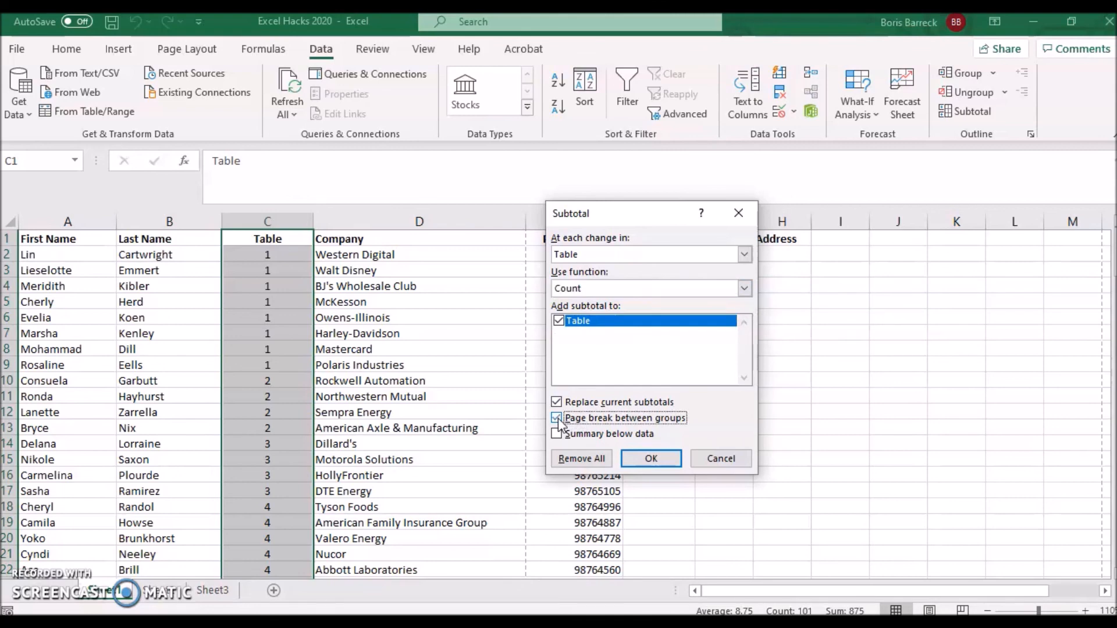
{"action": "left_click", "coordinate": [649, 460]}
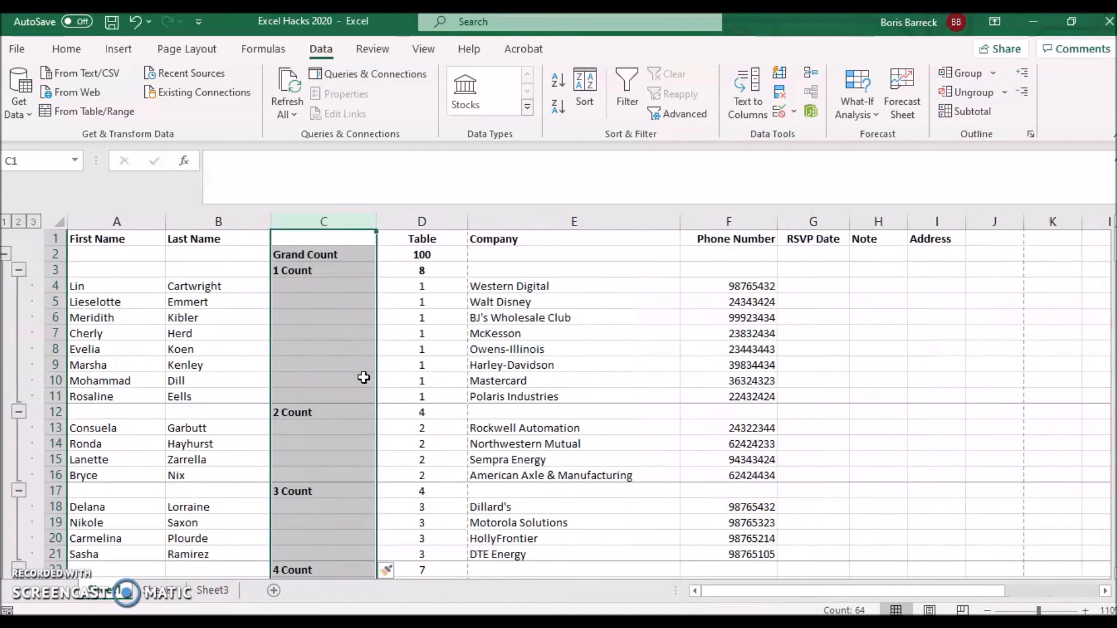
{"action": "left_click", "coordinate": [313, 410]}
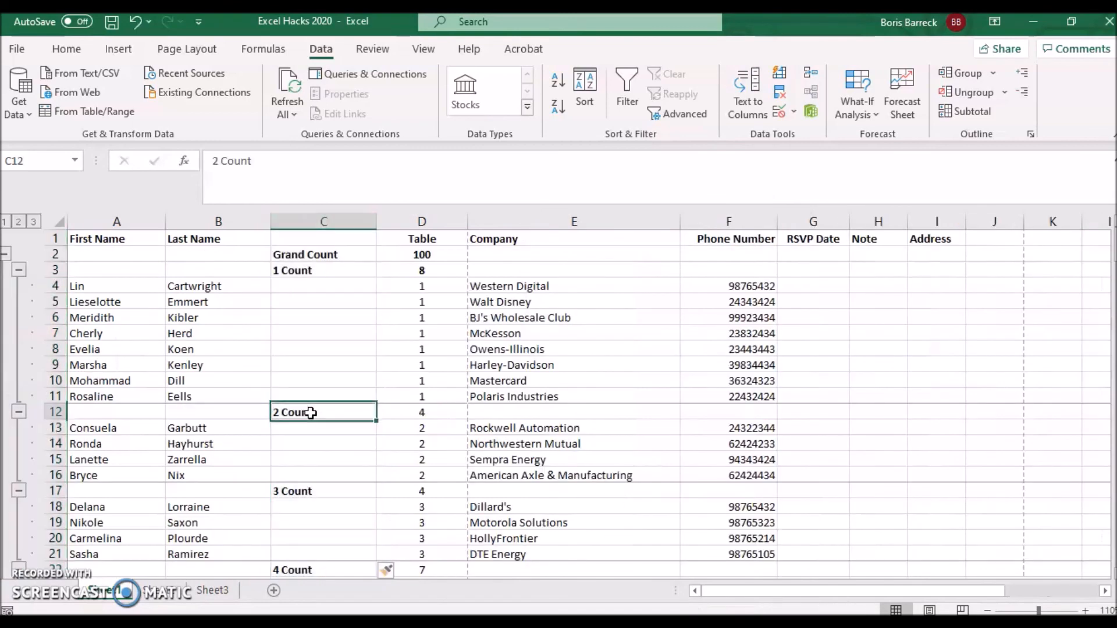
{"action": "scroll", "coordinate": [383, 417], "scroll_direction": "down", "scroll_amount": 6}
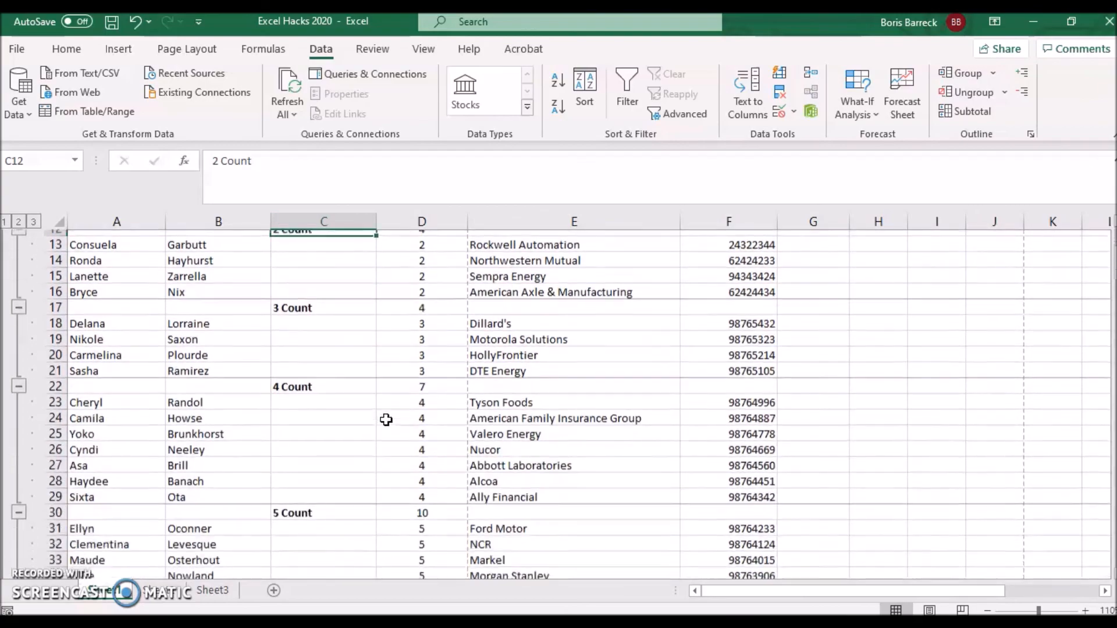